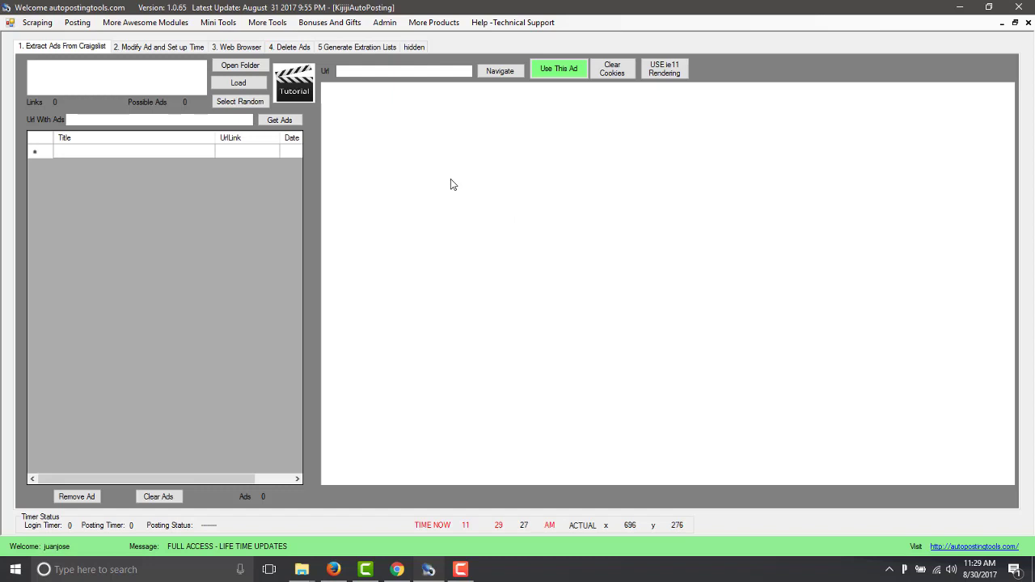
Switch to File Explorer and open the folder "Run this to make ie 6 render as ie 11" within supportfiles.
{"action": "left_click", "coordinate": [306, 571]}
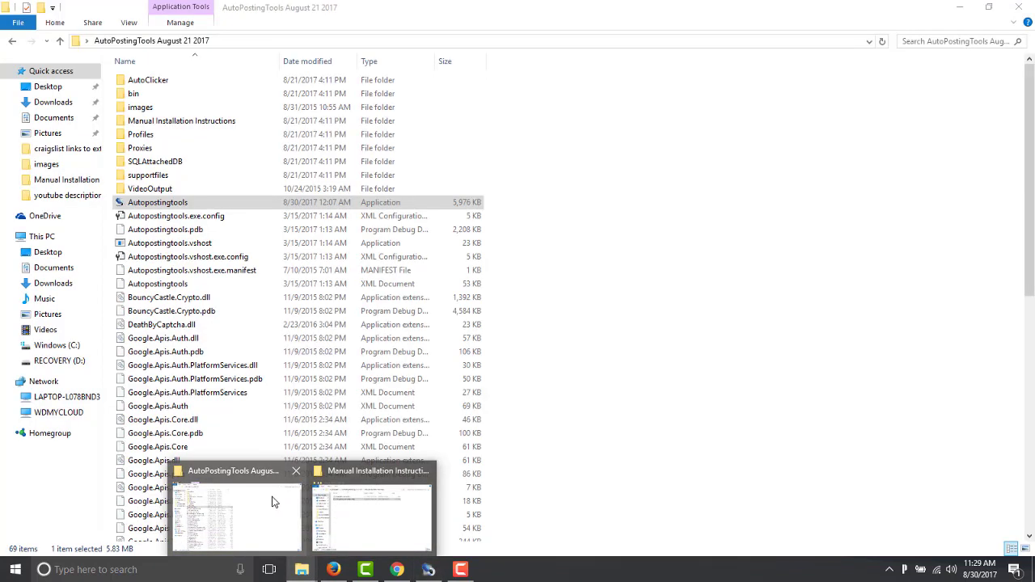
{"action": "left_click", "coordinate": [273, 502]}
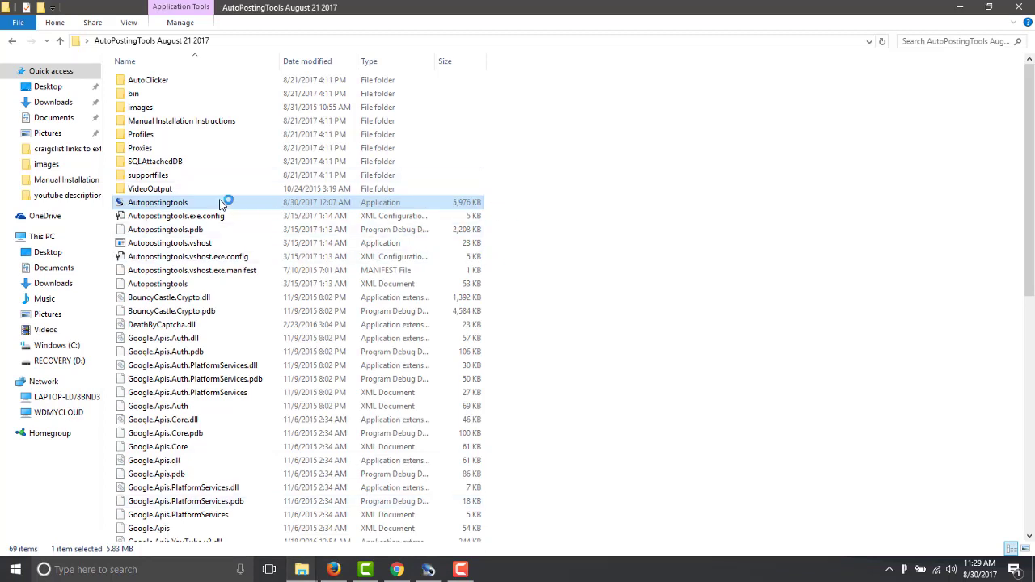
{"action": "double_click", "coordinate": [165, 176]}
{"action": "left_click", "coordinate": [180, 165]}
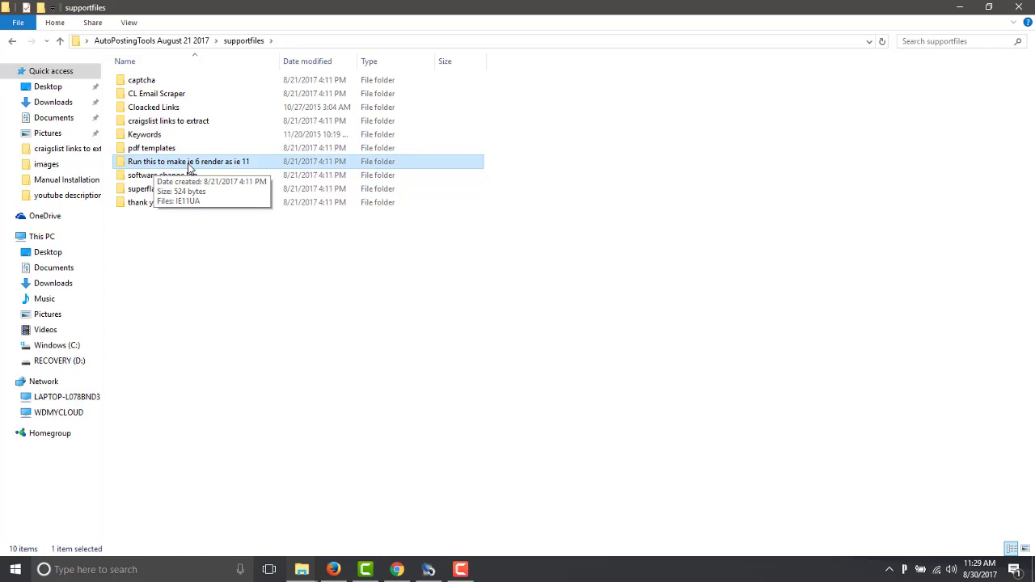
{"action": "double_click", "coordinate": [190, 166]}
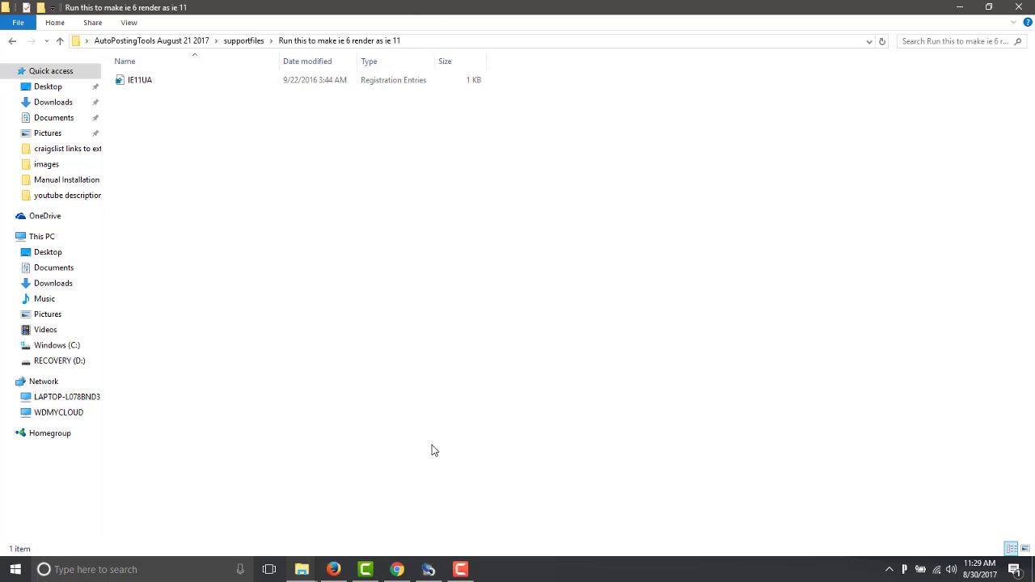
Switch to AutoPostingTools and open its built-in web browser, rechecking the folder that holds the IE11UA registry file.
{"action": "left_click", "coordinate": [429, 570]}
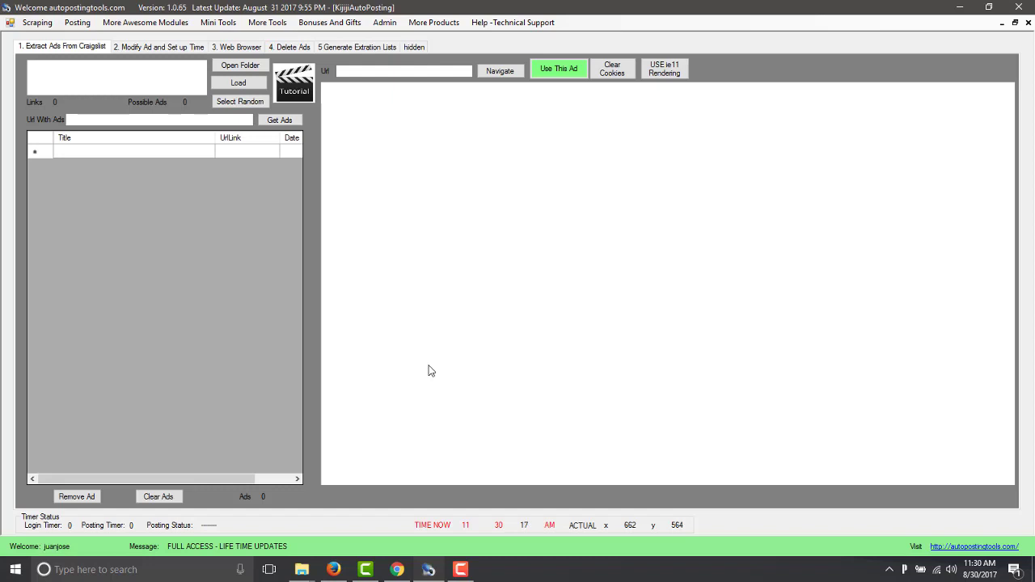
{"action": "left_click", "coordinate": [240, 47]}
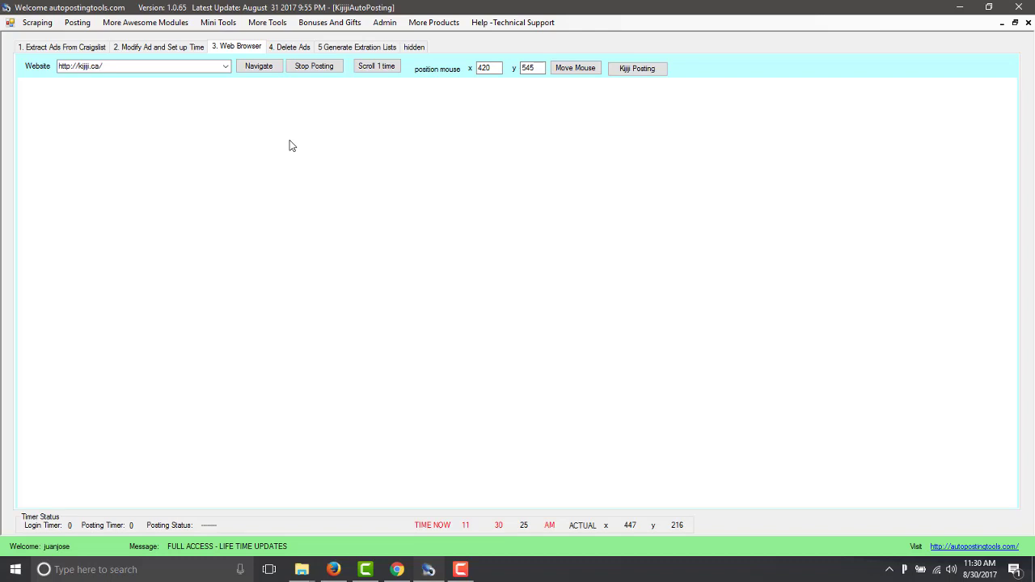
{"action": "mouse_move", "coordinate": [302, 569]}
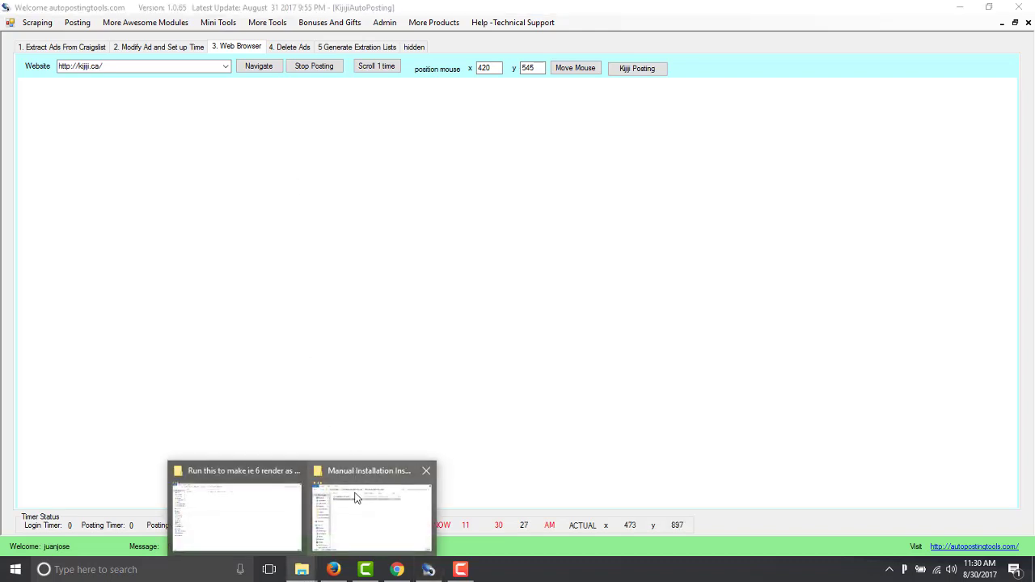
{"action": "left_click", "coordinate": [275, 495]}
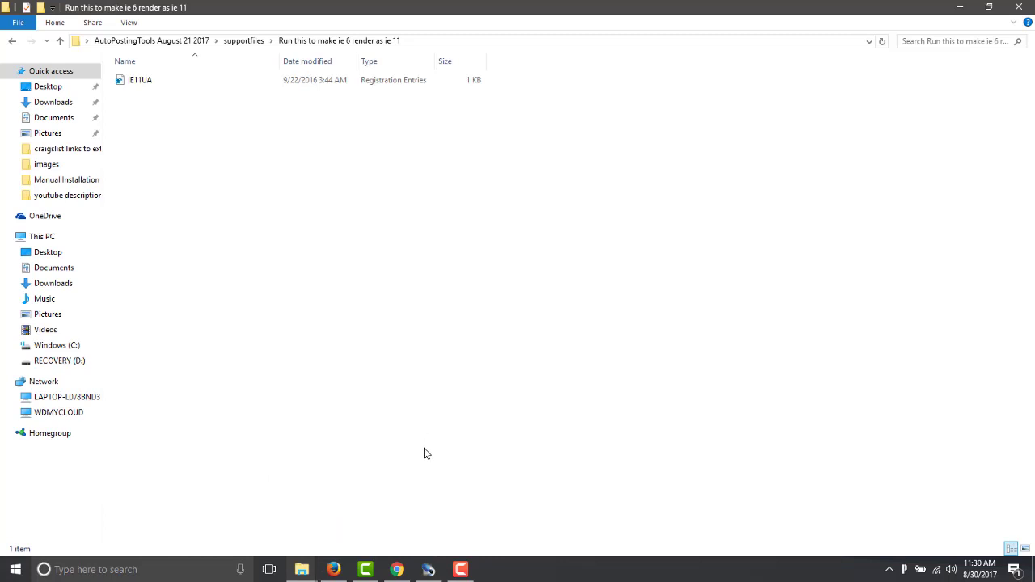
{"action": "left_click", "coordinate": [429, 570]}
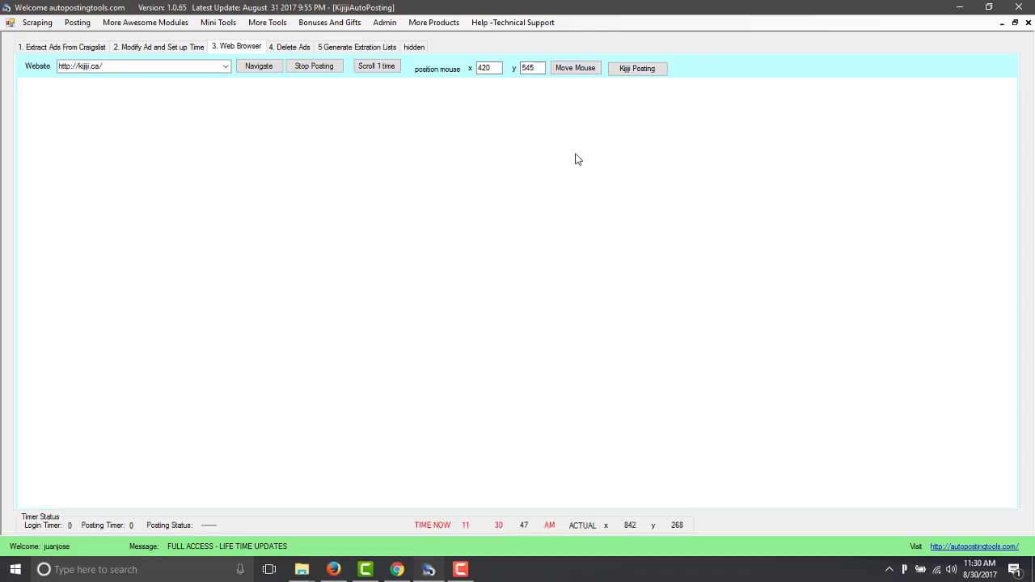
Load the Kijiji ad posting page and choose the Basic standard ad package.
{"action": "left_click", "coordinate": [644, 71]}
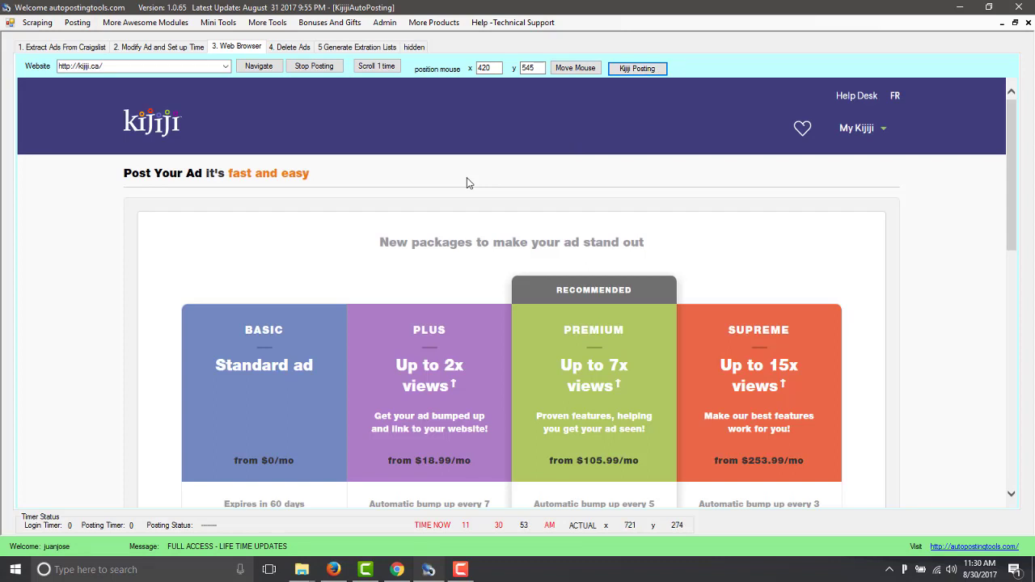
{"action": "scroll", "coordinate": [312, 218], "scroll_direction": "down", "scroll_amount": 3}
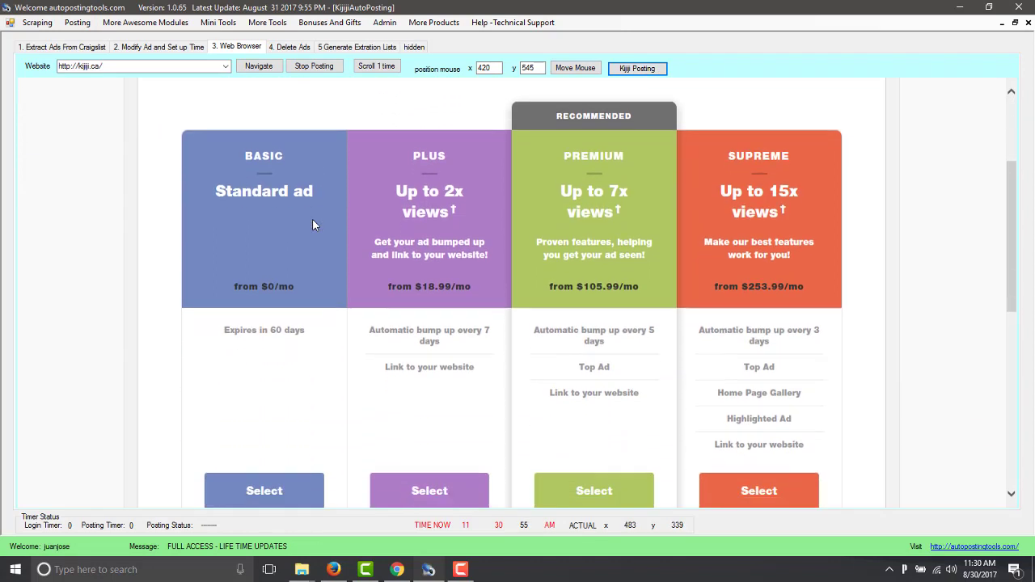
{"action": "left_click", "coordinate": [274, 423]}
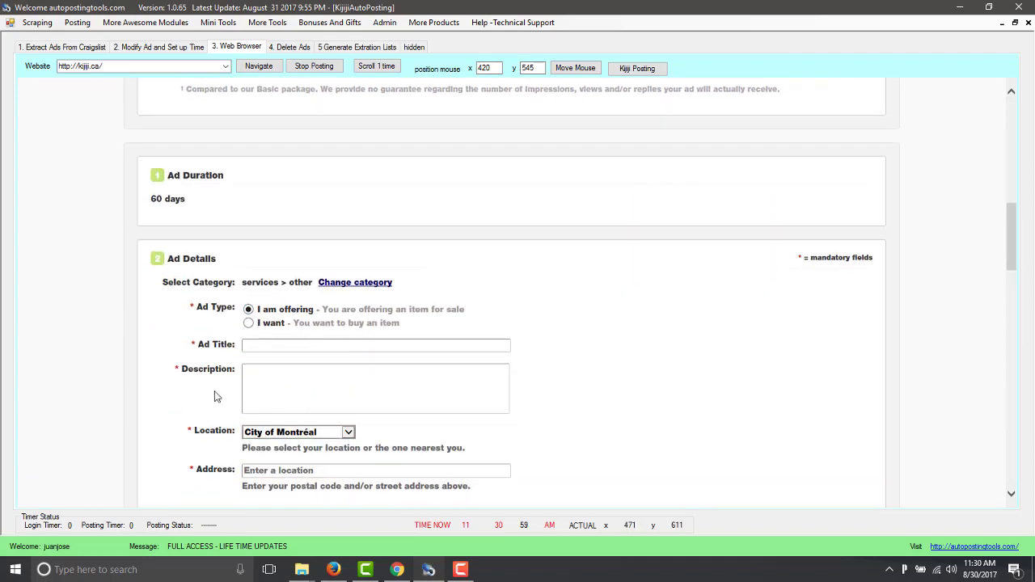
Upload the image 181602KsDY81xE to the first photo slot in the ad's Media section.
{"action": "scroll", "coordinate": [216, 396], "scroll_direction": "down", "scroll_amount": 4}
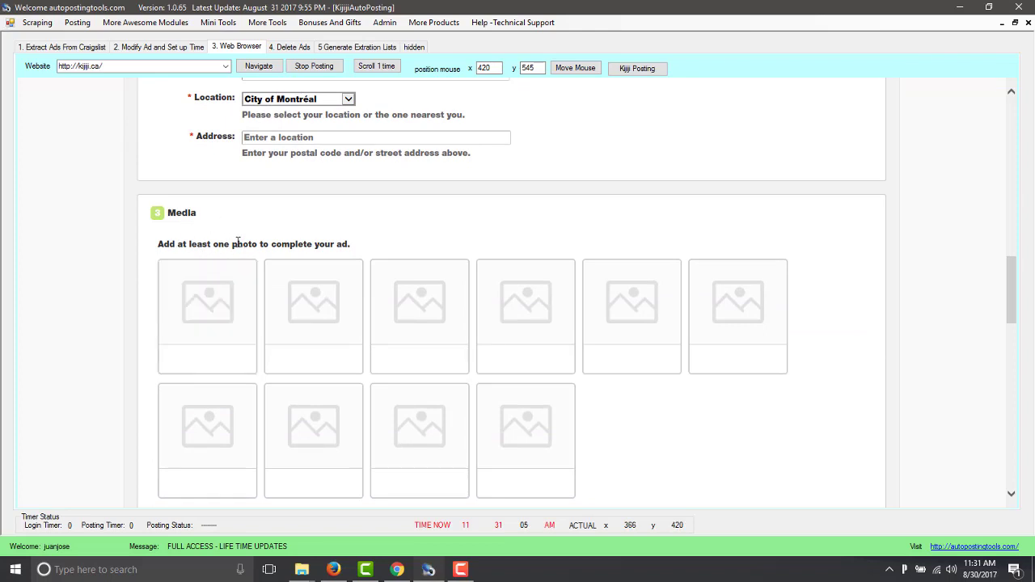
{"action": "left_click", "coordinate": [227, 303]}
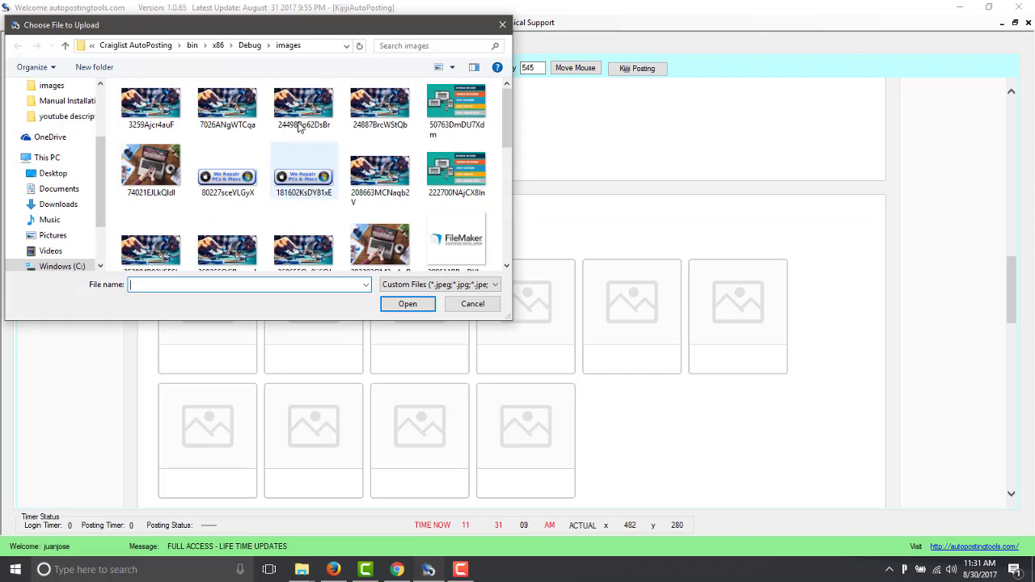
{"action": "left_click", "coordinate": [307, 174]}
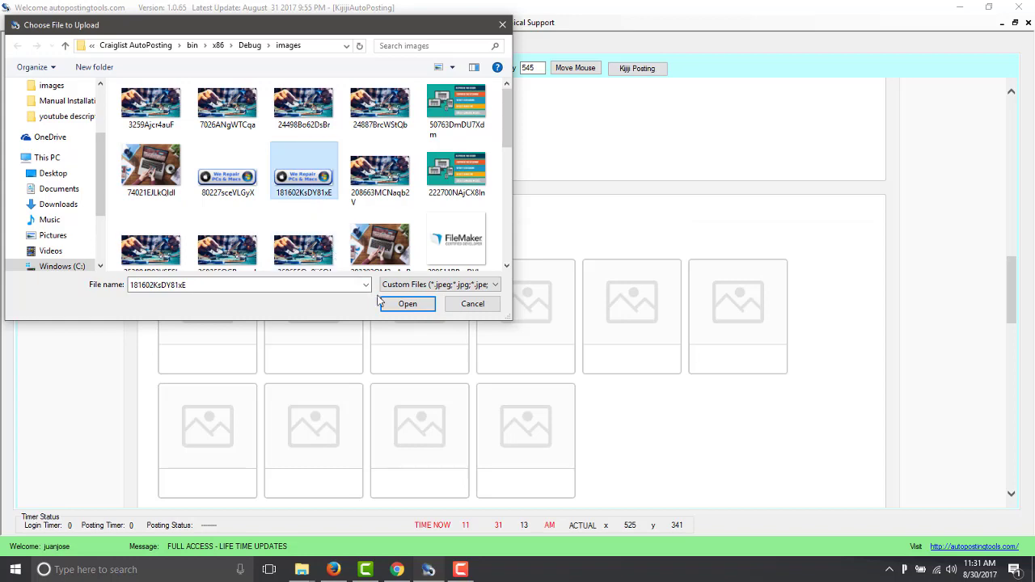
{"action": "left_click", "coordinate": [396, 305]}
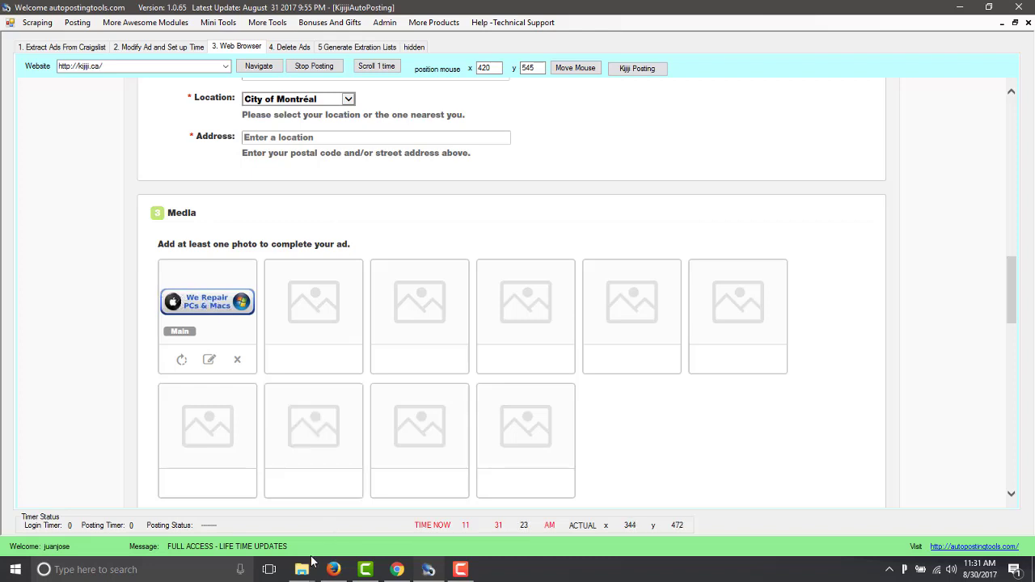
Recheck the IE11UA registry file's folder in File Explorer and review the AutoPostingTools sections for extracting and modifying ads.
{"action": "mouse_move", "coordinate": [307, 569]}
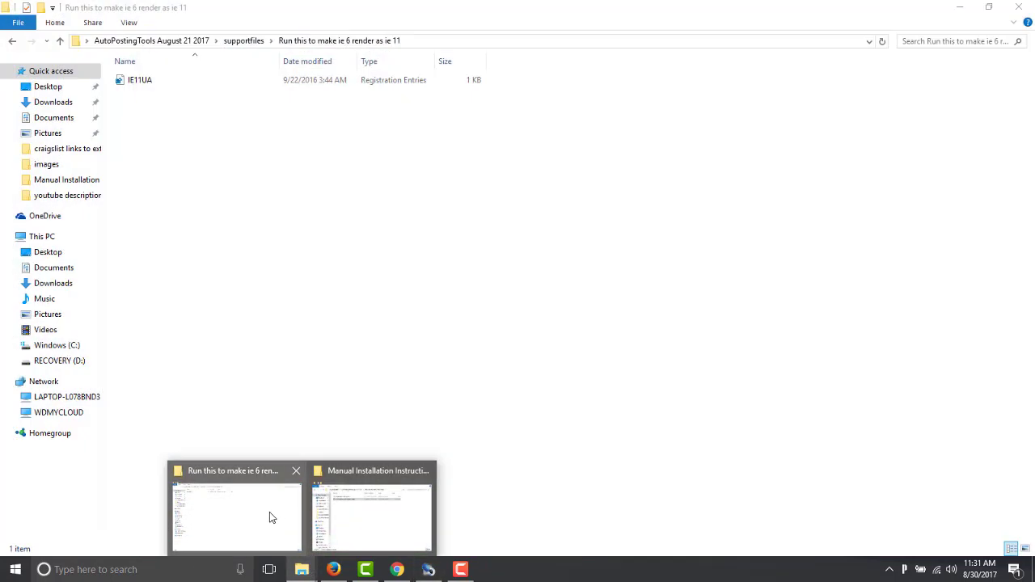
{"action": "left_click", "coordinate": [270, 512]}
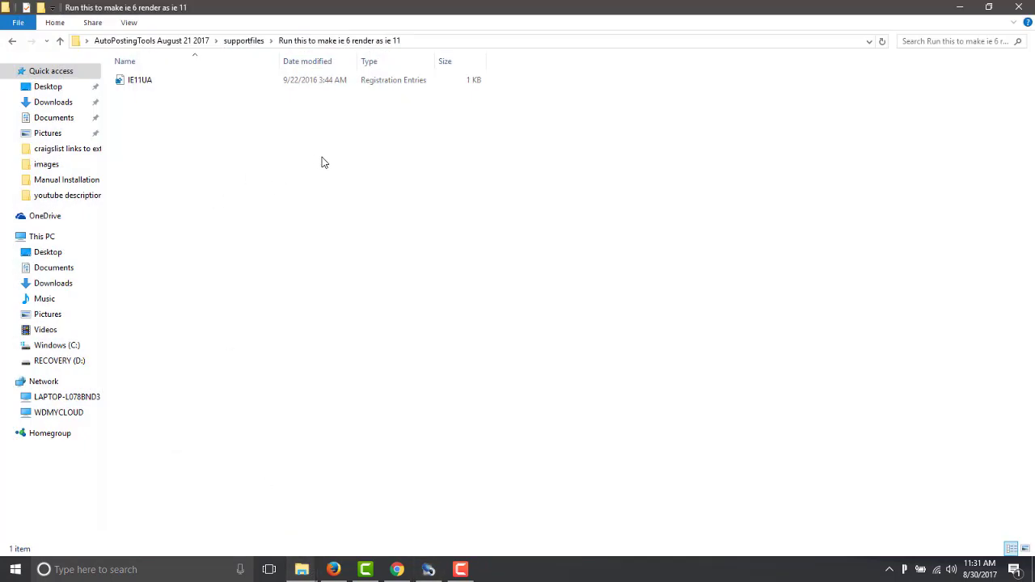
{"action": "left_click", "coordinate": [429, 570]}
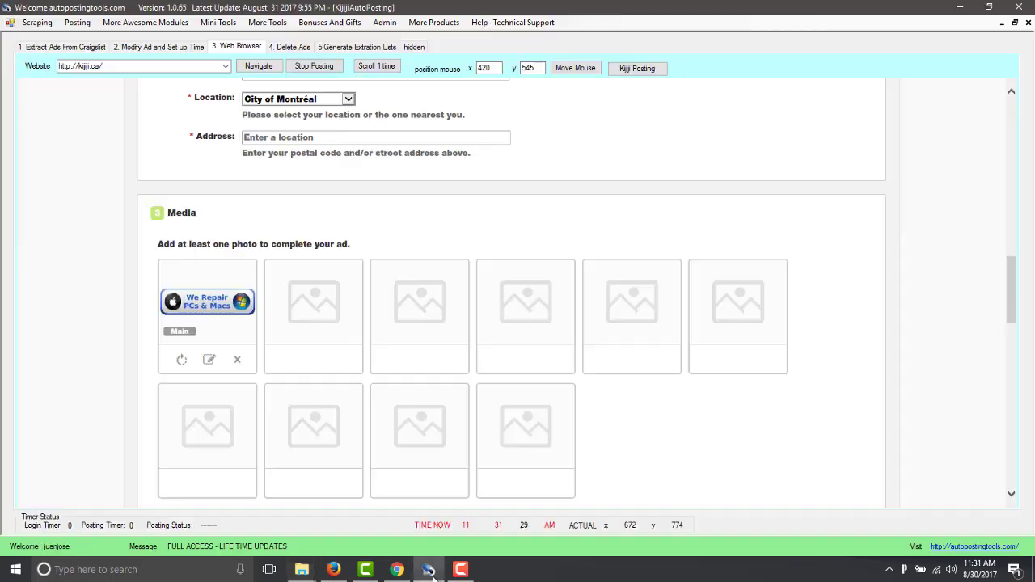
{"action": "left_click", "coordinate": [97, 46]}
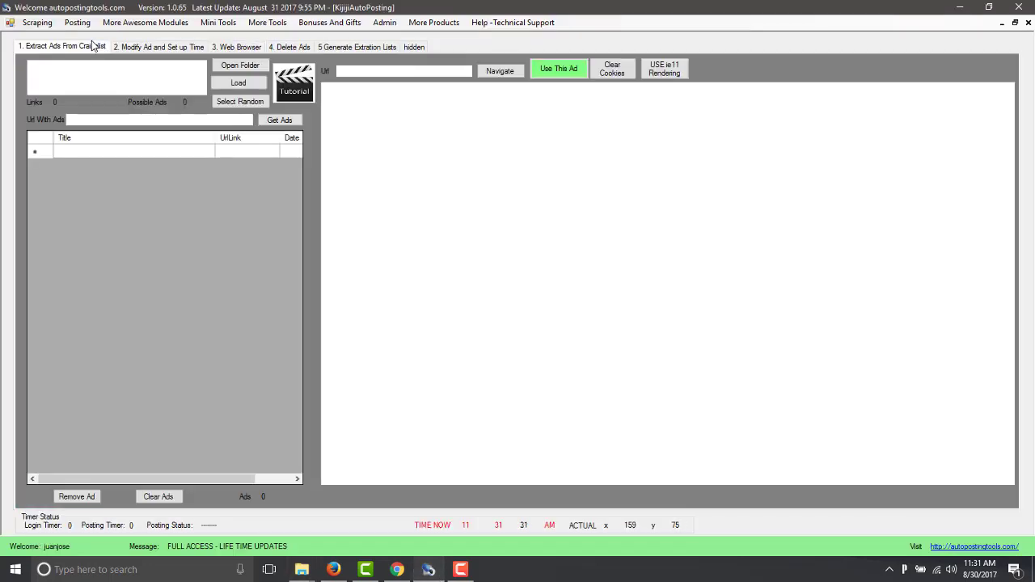
{"action": "left_click", "coordinate": [172, 47]}
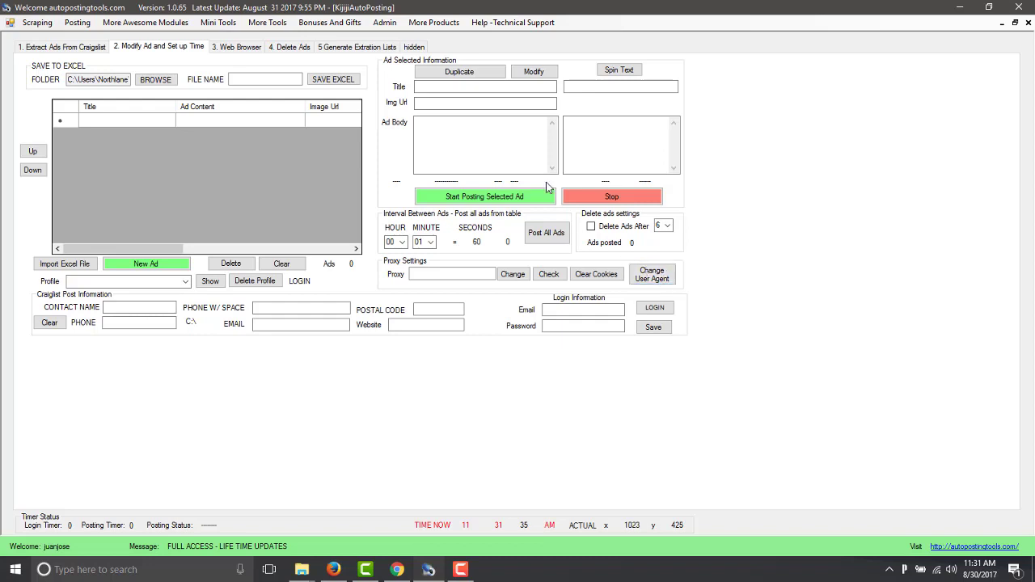
Return to the Kijiji ad form and remove the uploaded photo.
{"action": "left_click", "coordinate": [241, 47]}
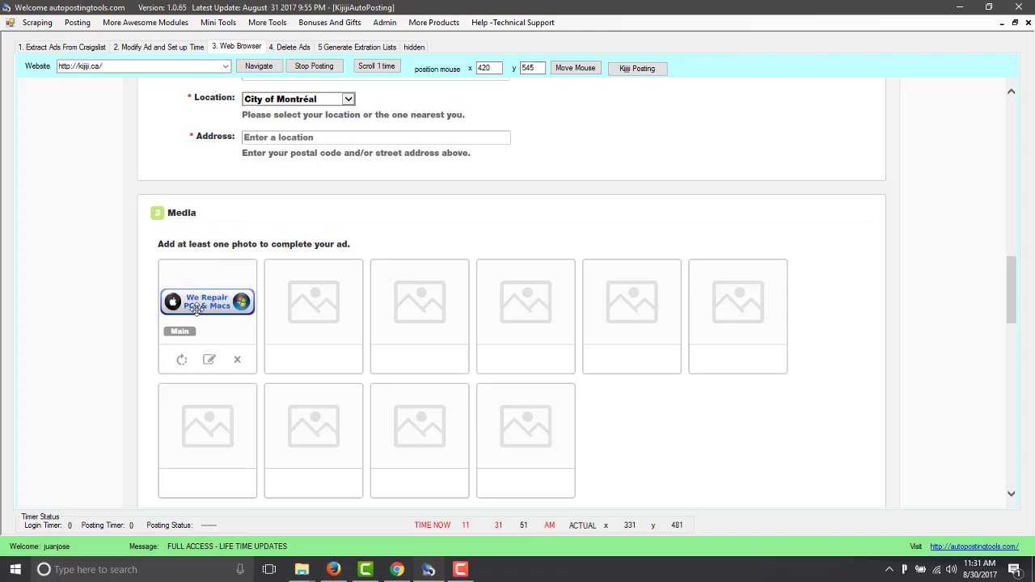
{"action": "left_click", "coordinate": [238, 361]}
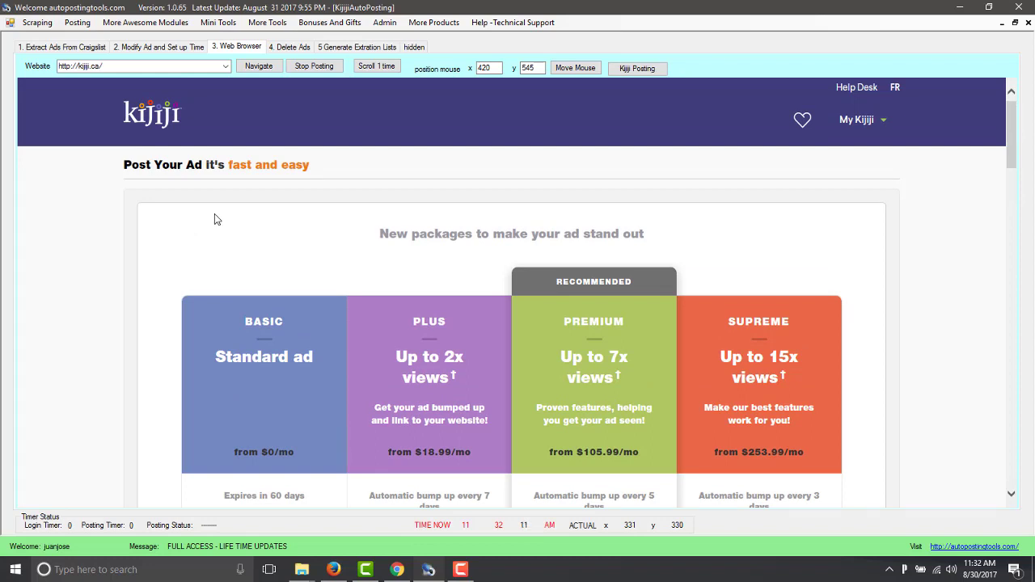
Review the sections for extracting ads, modifying ads, web browsing, deleting ads and generating extraction lists.
{"action": "left_click", "coordinate": [65, 47]}
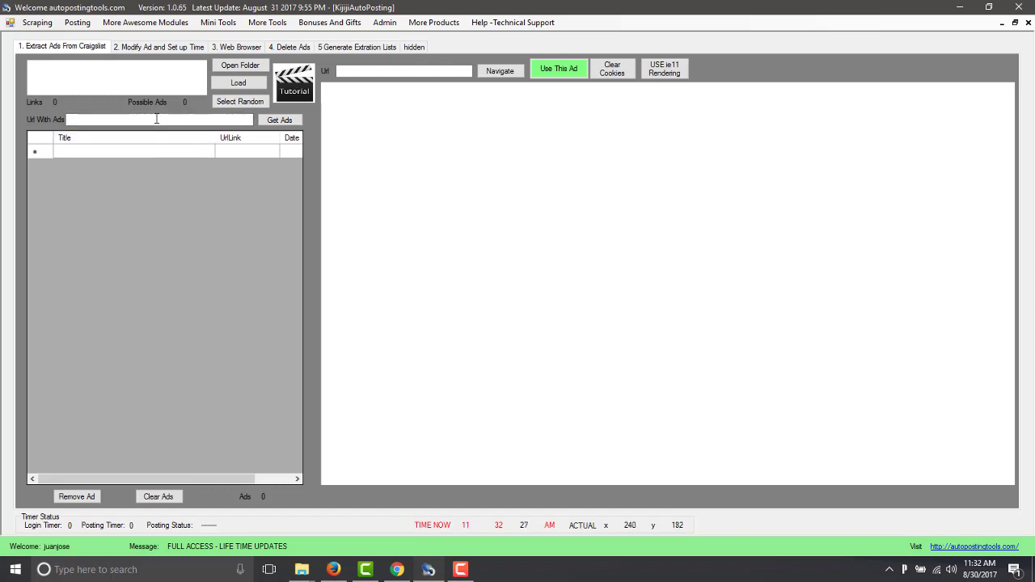
{"action": "left_click", "coordinate": [162, 51]}
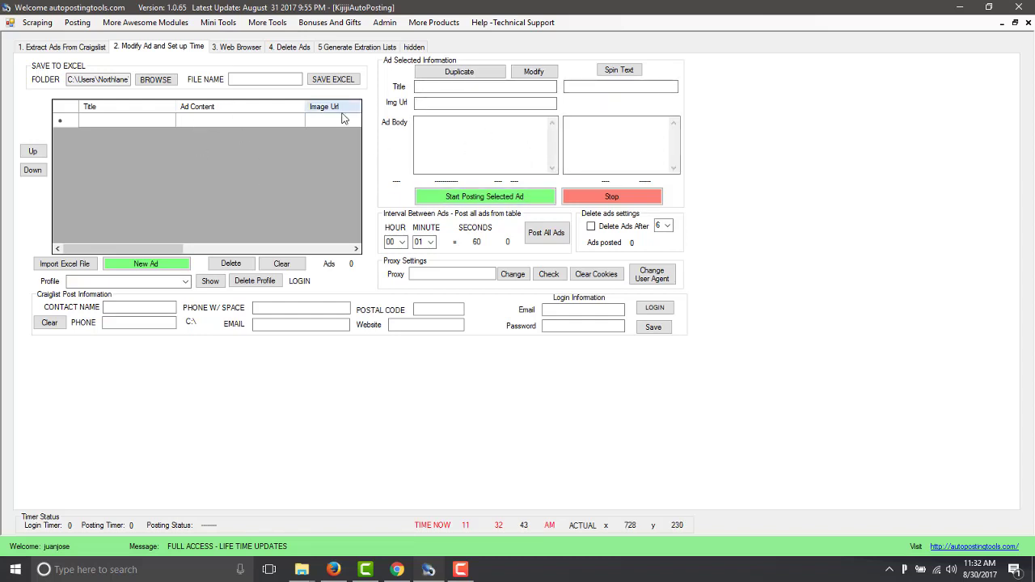
{"action": "left_click", "coordinate": [239, 47]}
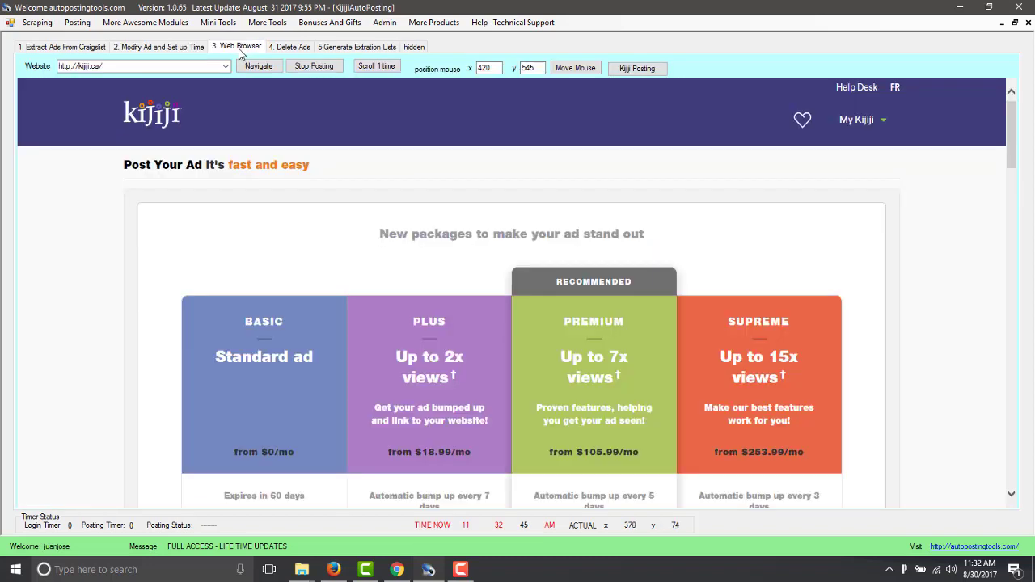
{"action": "left_click", "coordinate": [289, 48]}
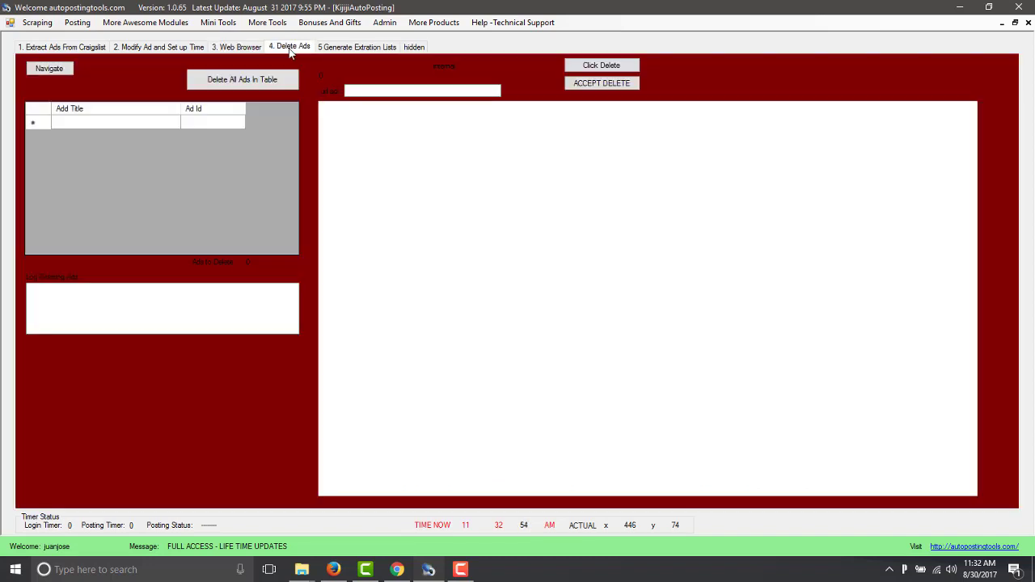
{"action": "left_click", "coordinate": [353, 47]}
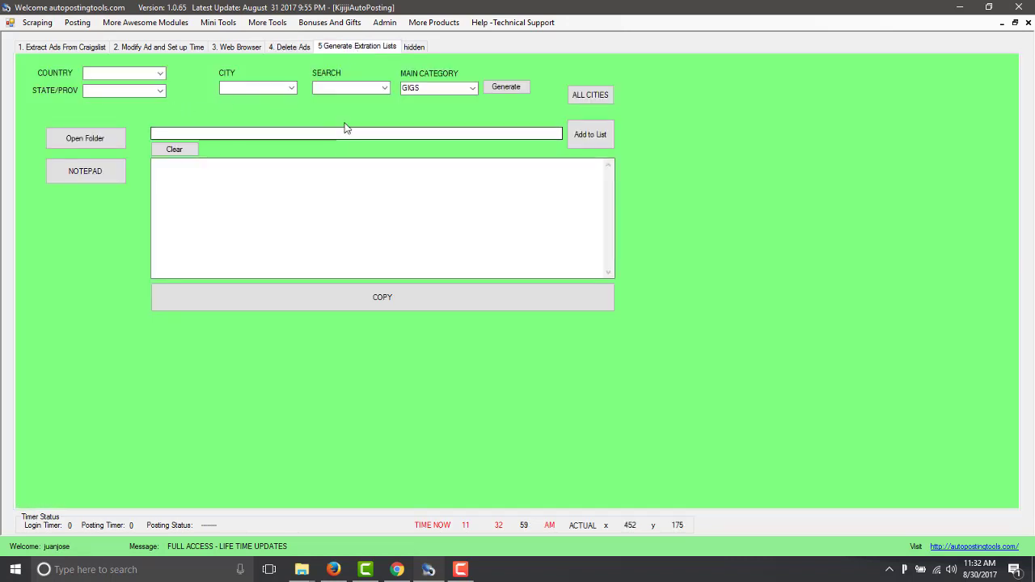
{"action": "left_click", "coordinate": [77, 46]}
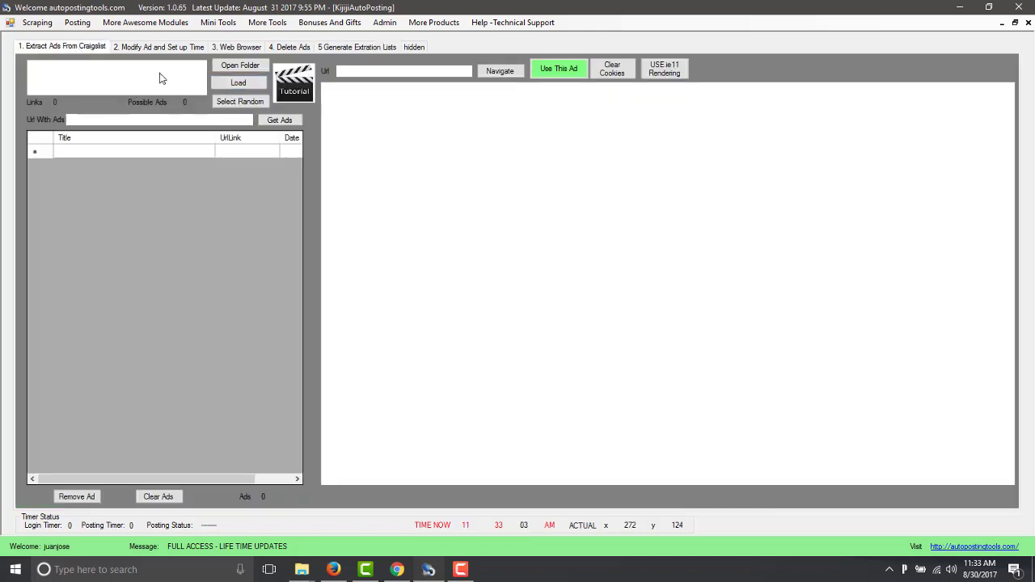
Set the extraction list's country to CANADA and its state or province to Quebec.
{"action": "left_click", "coordinate": [382, 48]}
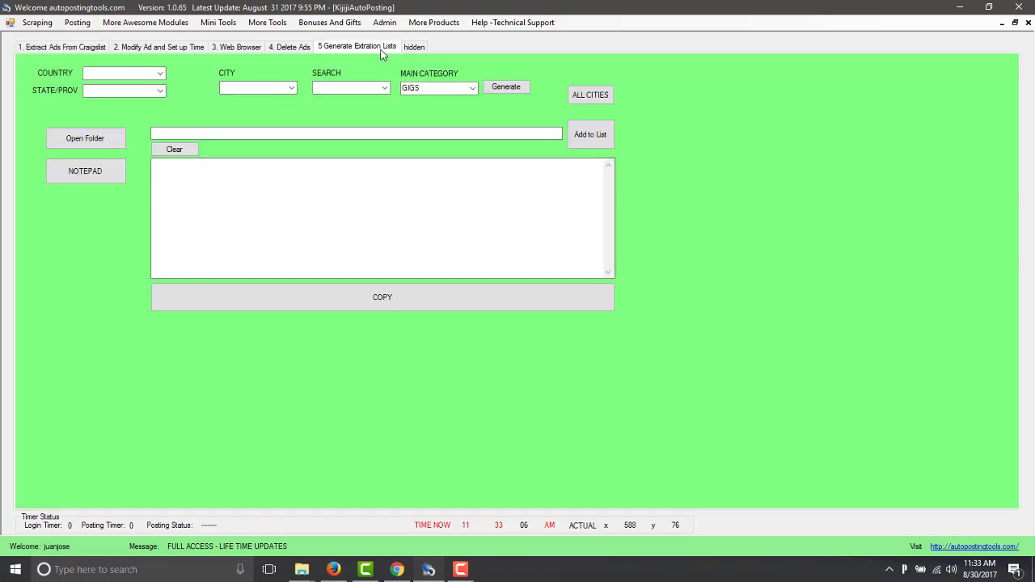
{"action": "left_click", "coordinate": [161, 75]}
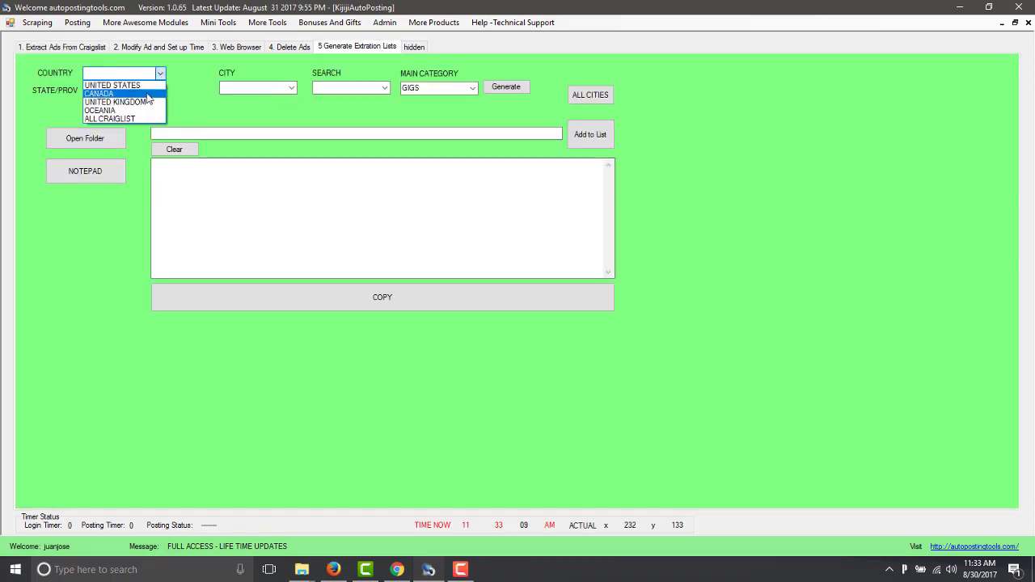
{"action": "left_click", "coordinate": [152, 94]}
{"action": "left_click", "coordinate": [161, 92]}
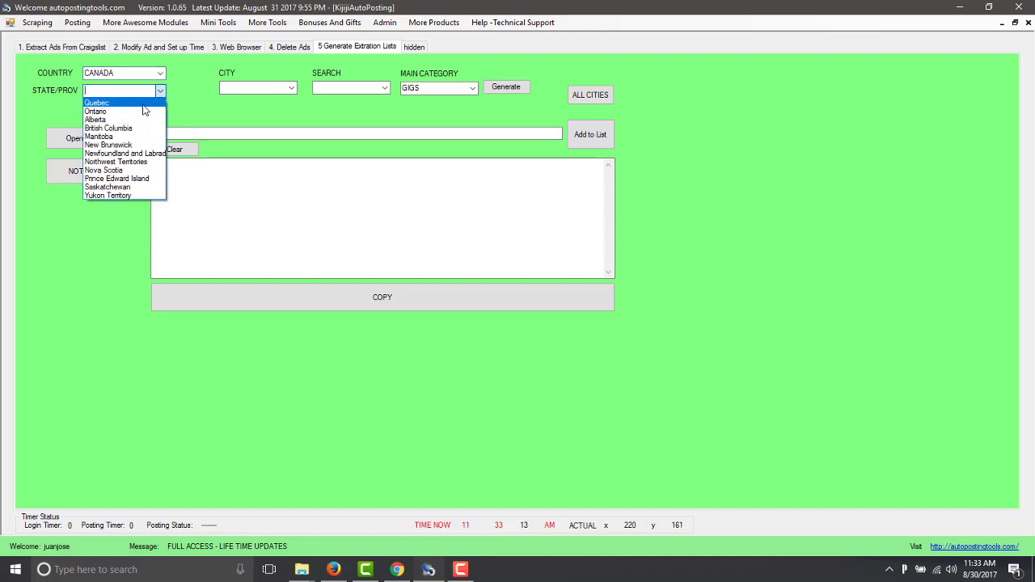
{"action": "left_click", "coordinate": [143, 104]}
Generate Craigslist search links for all Quebec cities in the GIGS category, leaving the city unselected.
{"action": "left_click", "coordinate": [293, 88]}
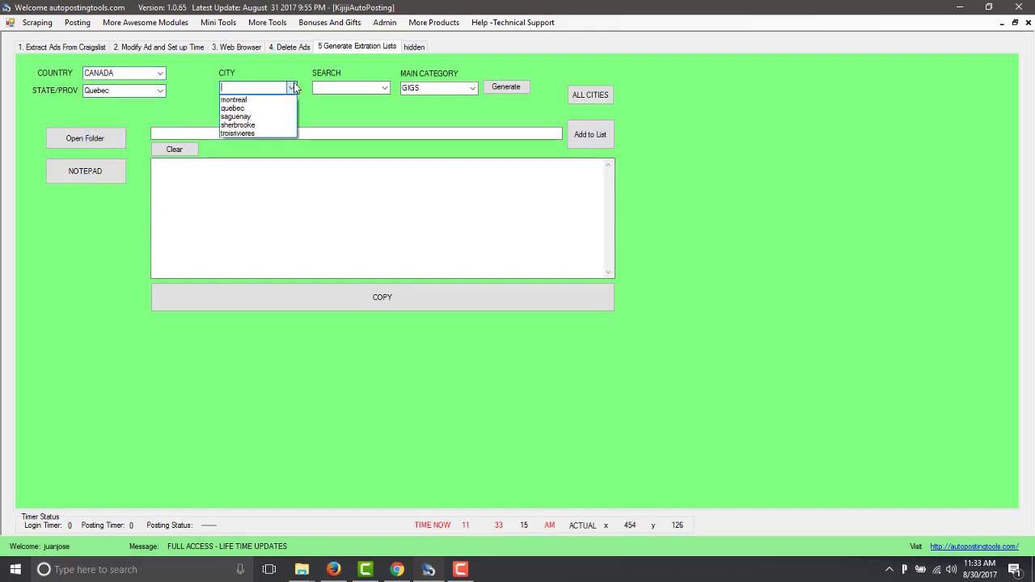
{"action": "left_click", "coordinate": [298, 89]}
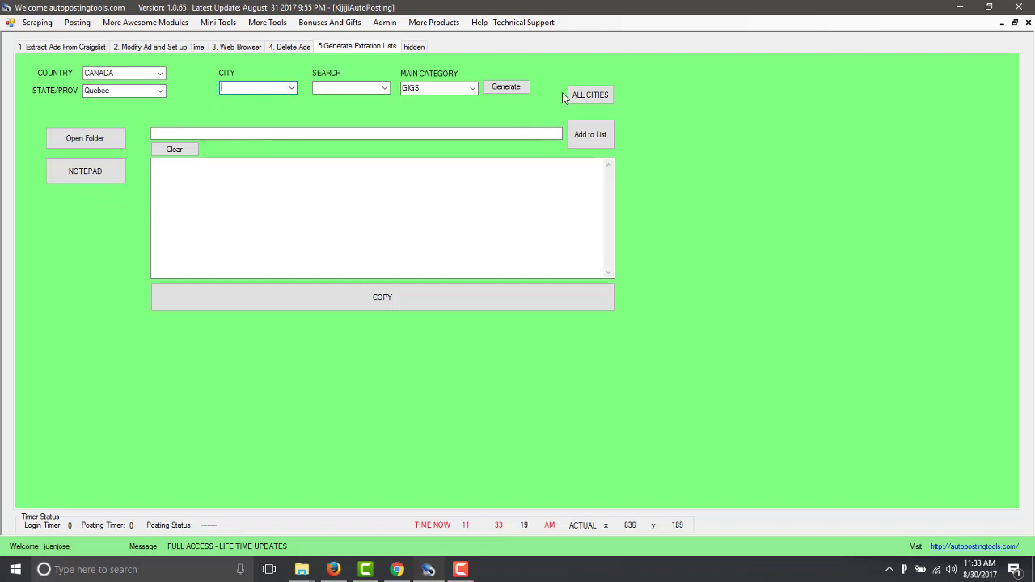
{"action": "left_click", "coordinate": [586, 98]}
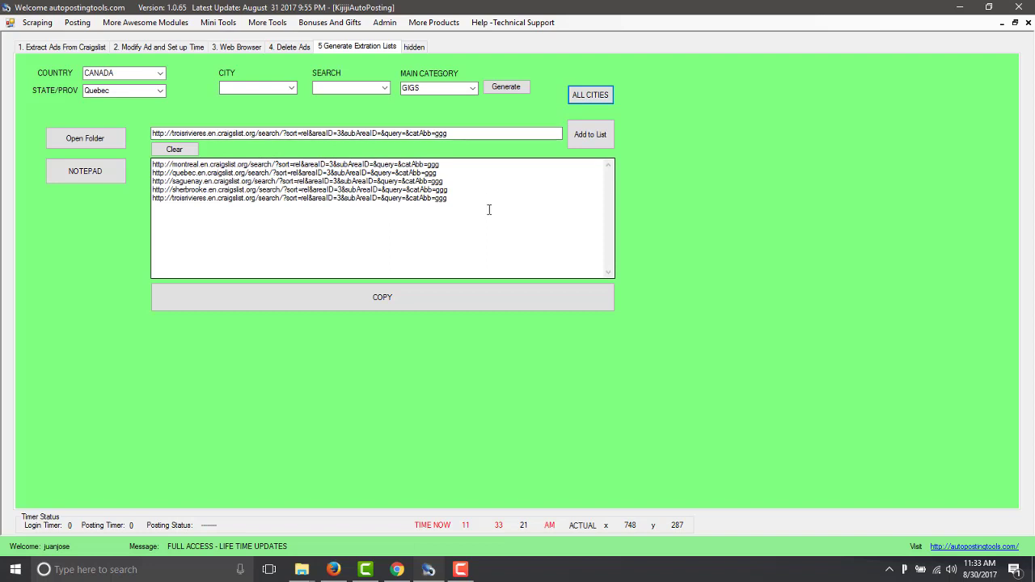
Add Craigslist search links for all Quebec cities with the search term WORDPRESS and main category JOBS, leaving the city unselected.
{"action": "left_click_drag", "start_coordinate": [489, 210], "coordinate": [142, 145]}
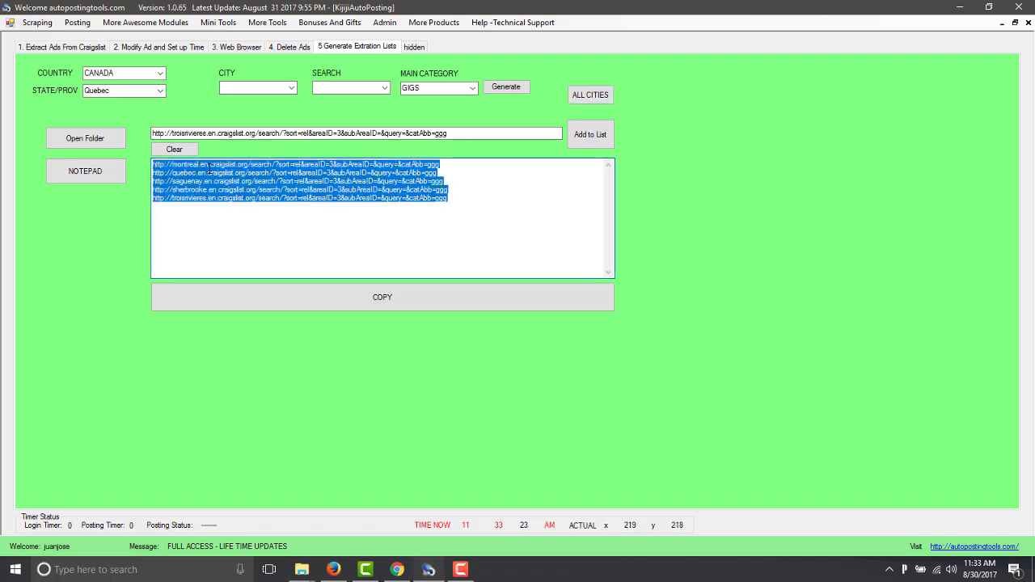
{"action": "left_click", "coordinate": [293, 88]}
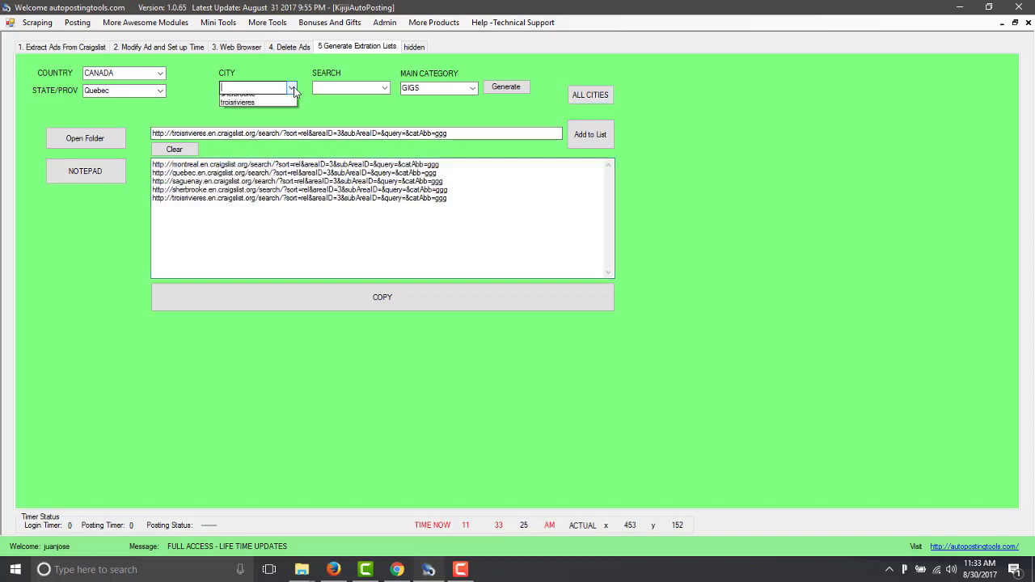
{"action": "left_click", "coordinate": [293, 89]}
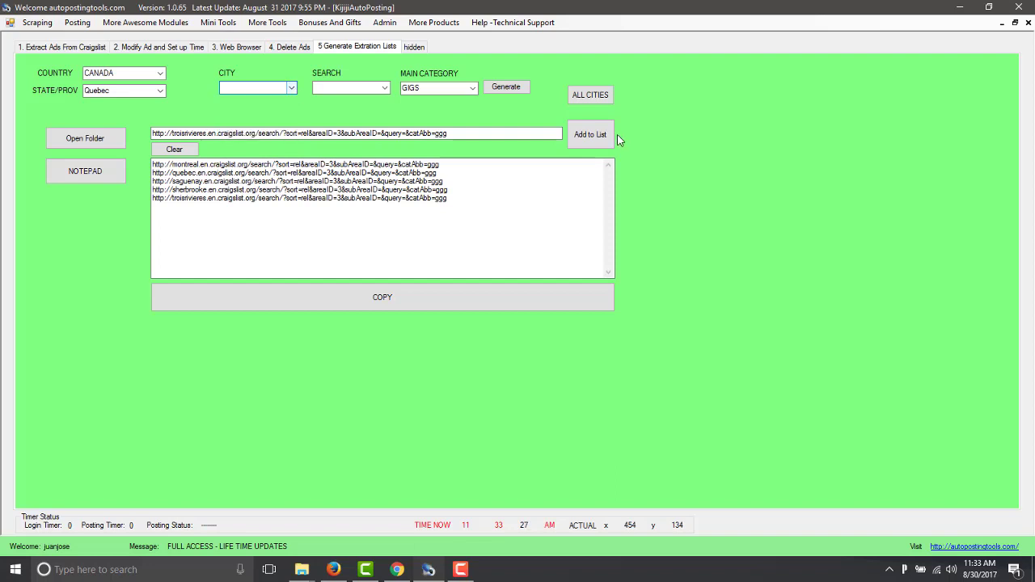
{"action": "left_click", "coordinate": [385, 89]}
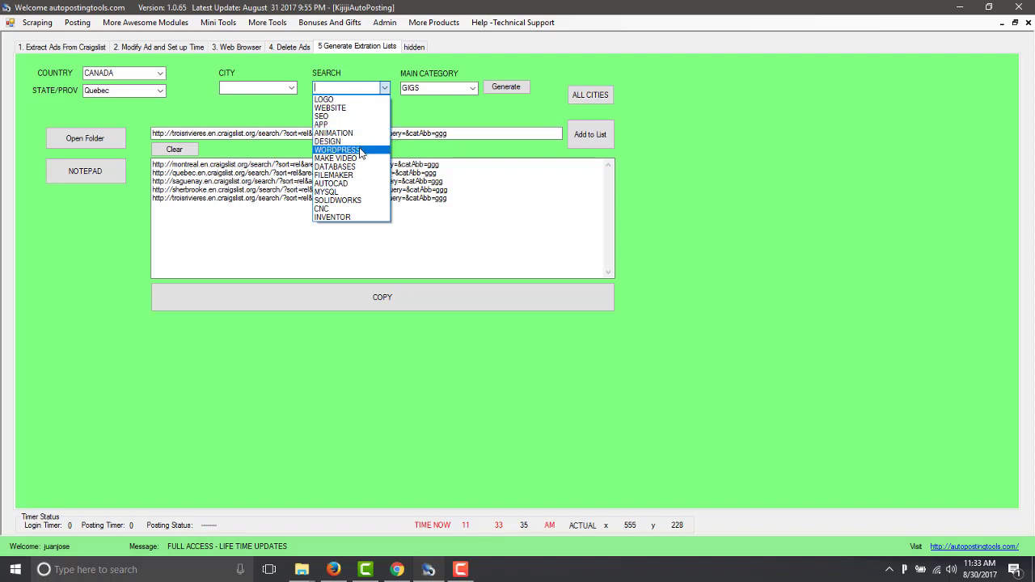
{"action": "left_click", "coordinate": [360, 150]}
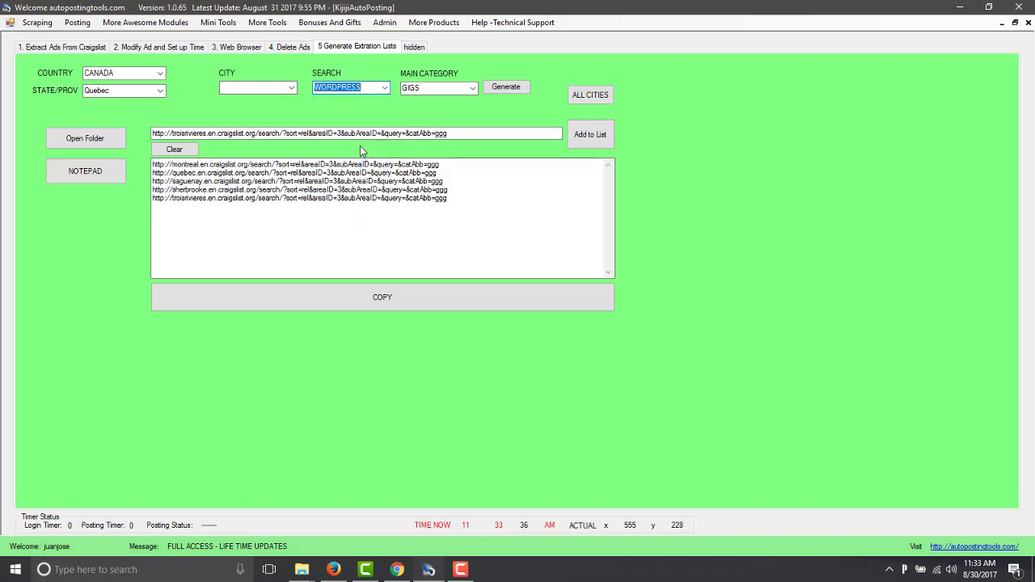
{"action": "left_click", "coordinate": [471, 87]}
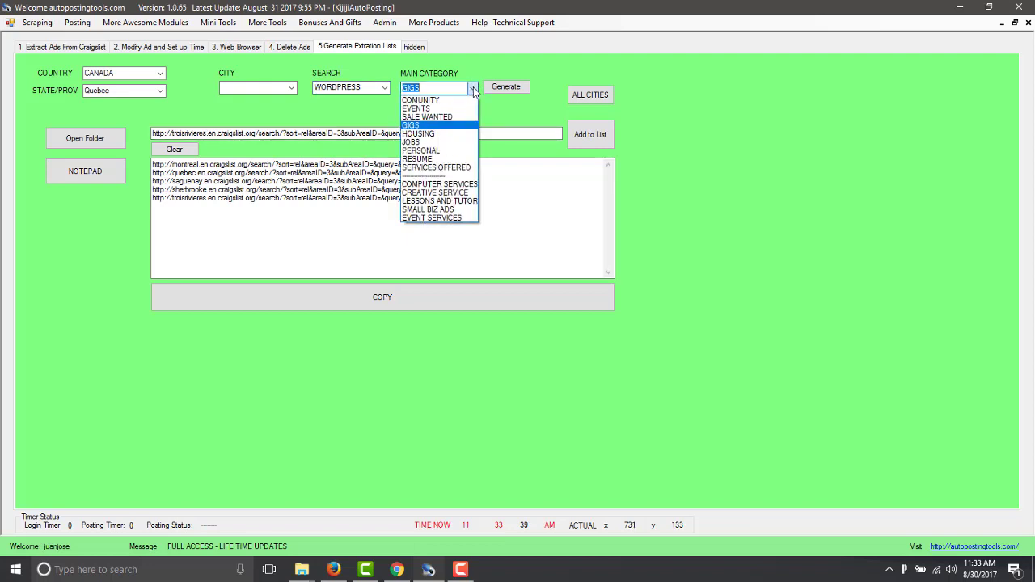
{"action": "left_click", "coordinate": [453, 142]}
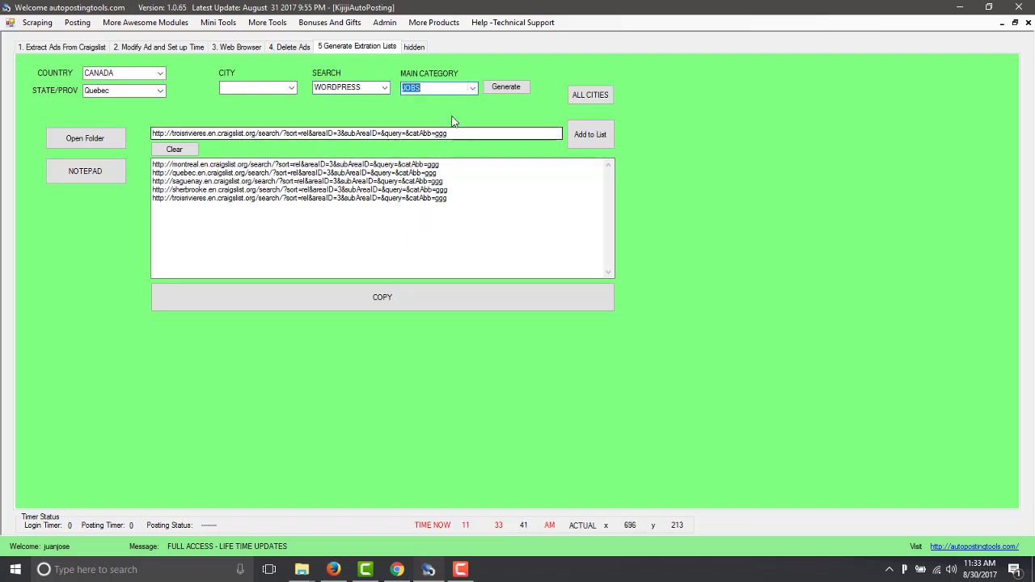
{"action": "left_click", "coordinate": [596, 94]}
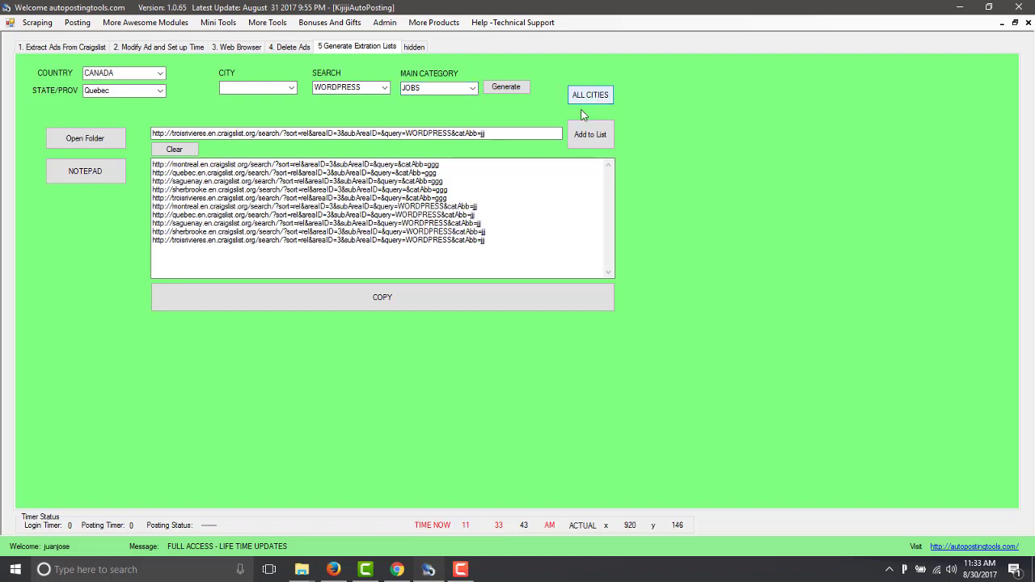
Review the generated GIGS and WORDPRESS JOBS links in the extraction list.
{"action": "left_click_drag", "start_coordinate": [503, 240], "coordinate": [153, 222]}
{"action": "left_click_drag", "start_coordinate": [306, 189], "coordinate": [143, 158]}
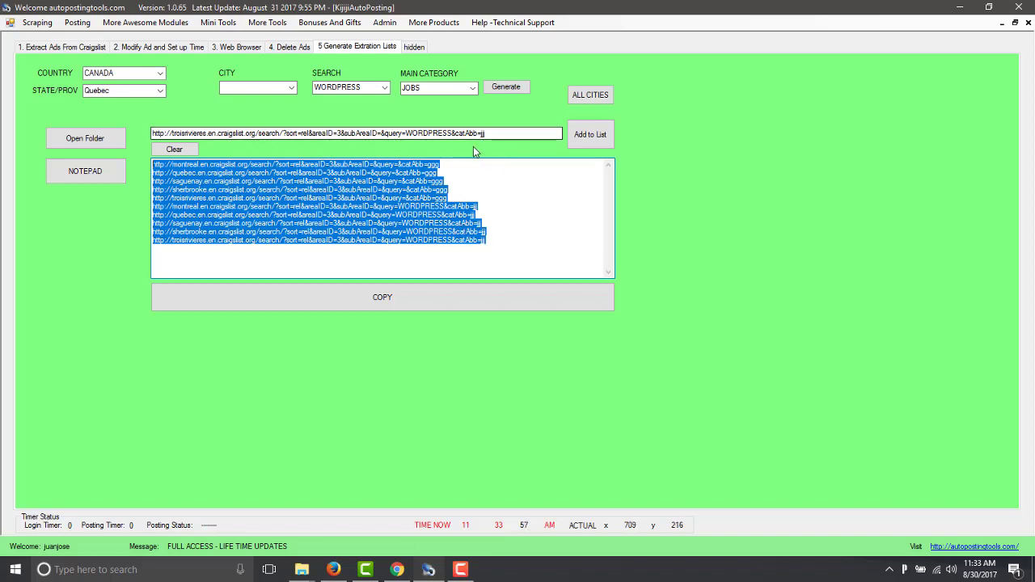
{"action": "left_click", "coordinate": [79, 50]}
{"action": "left_click", "coordinate": [369, 46]}
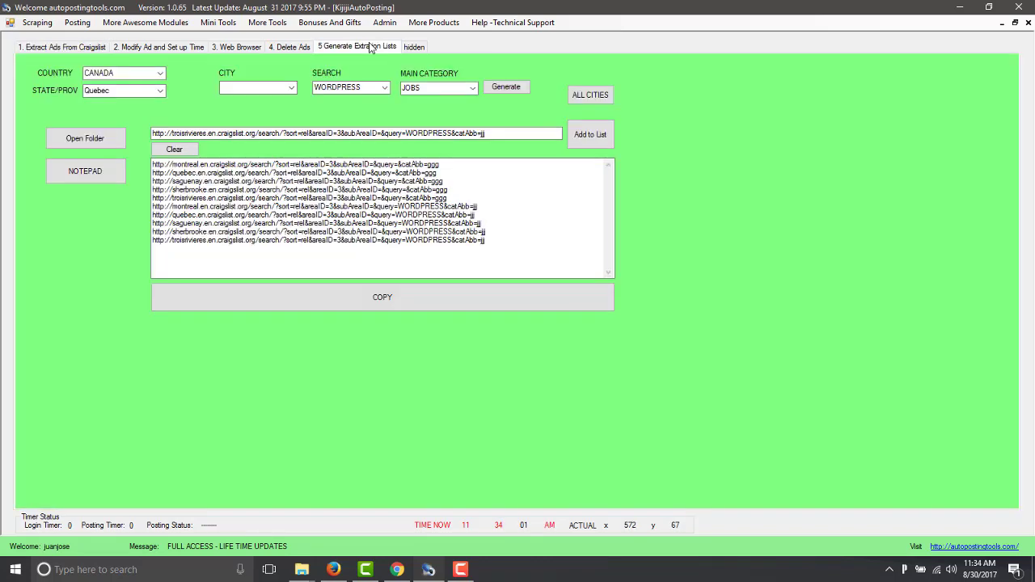
{"action": "left_click_drag", "start_coordinate": [522, 266], "coordinate": [111, 181]}
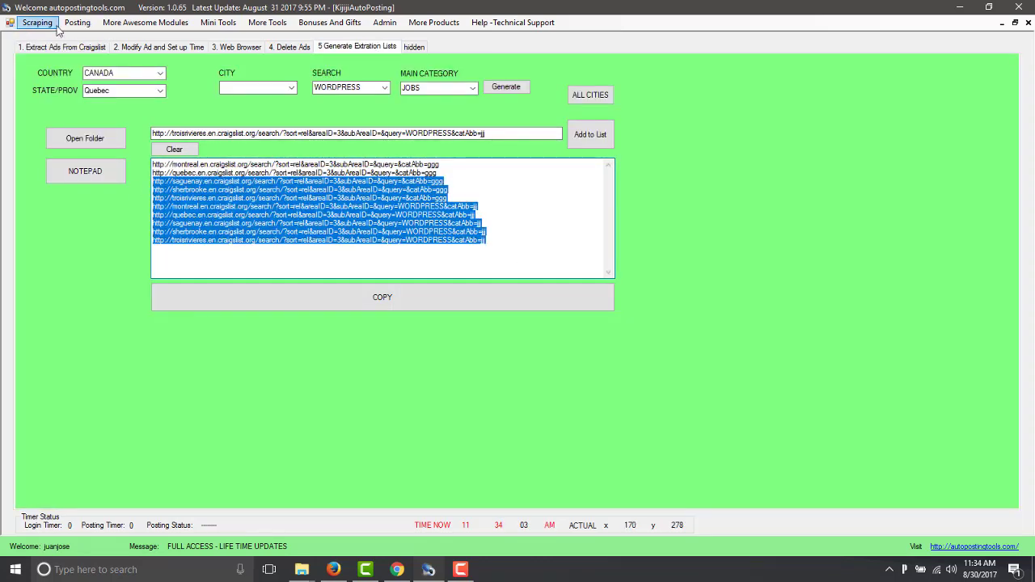
Load the link file "computer section craiglist all" from the craigslist links to extract folder into the Craigslist ad extraction section.
{"action": "left_click", "coordinate": [63, 47]}
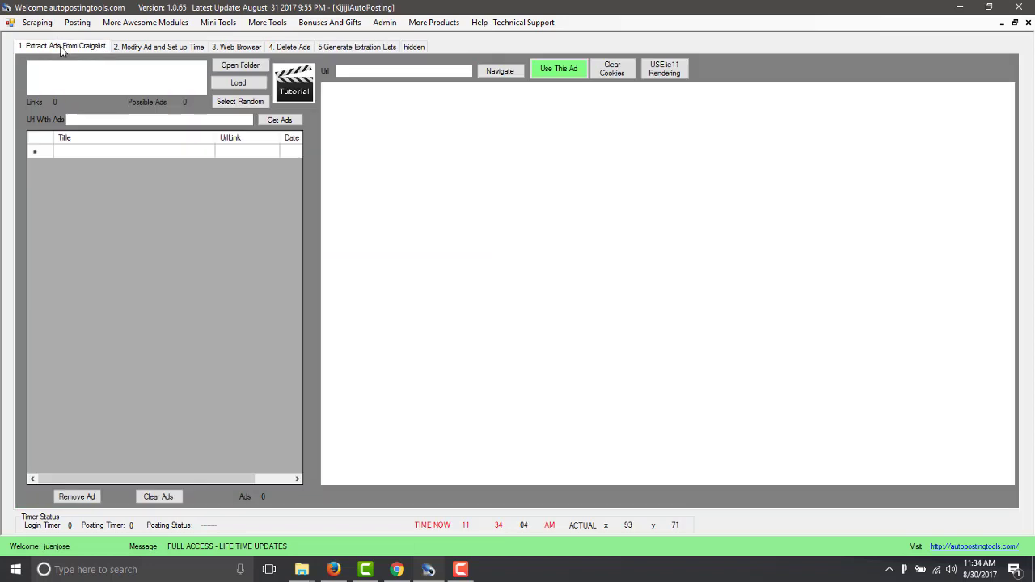
{"action": "left_click", "coordinate": [238, 84]}
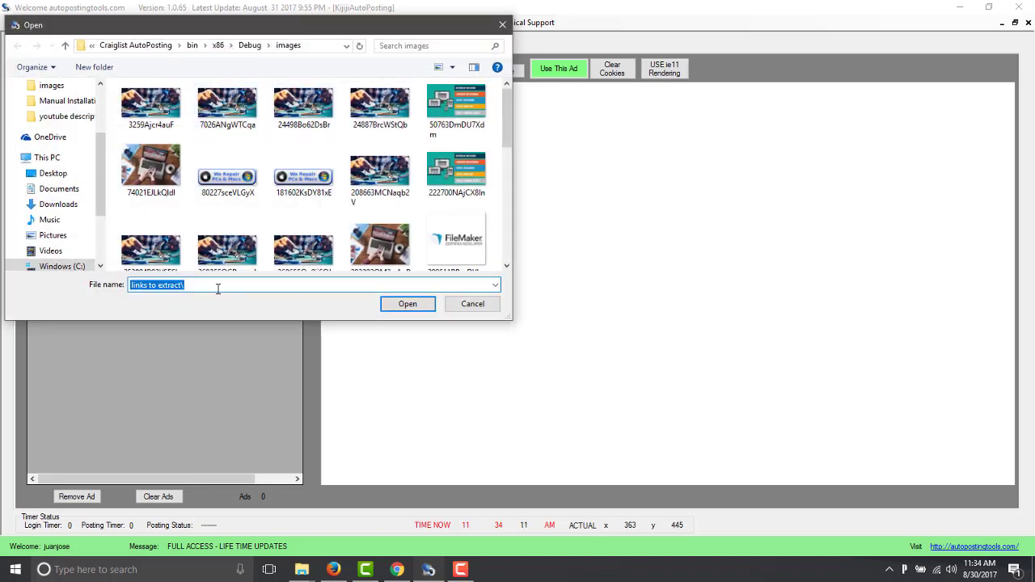
{"action": "left_click", "coordinate": [395, 304]}
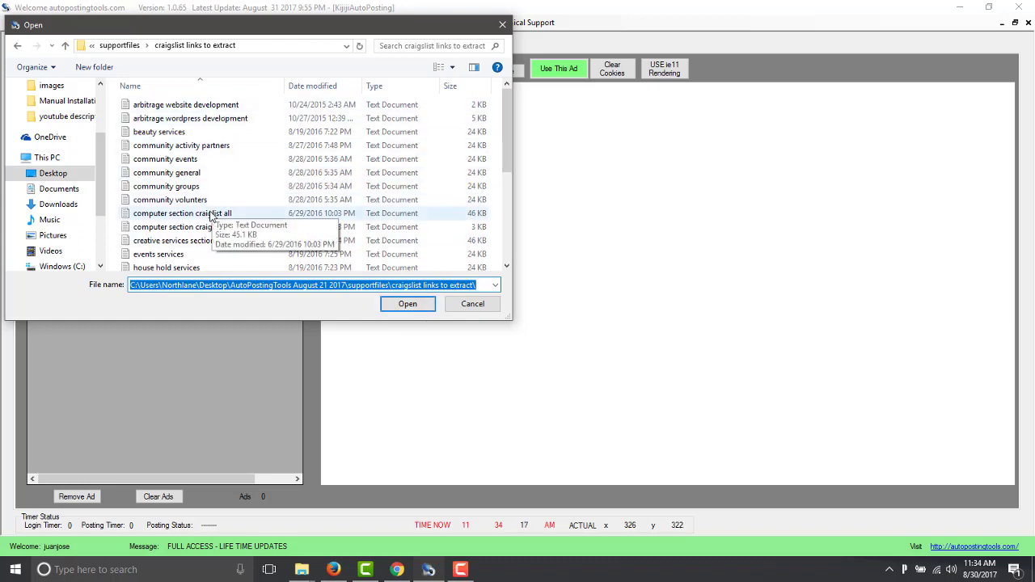
{"action": "left_click", "coordinate": [206, 227]}
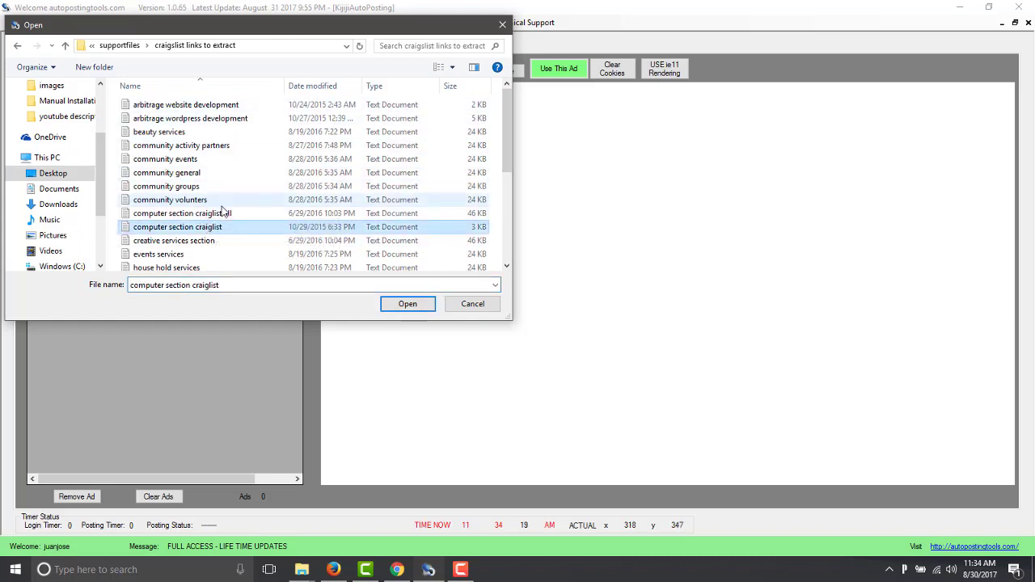
{"action": "left_click", "coordinate": [222, 215]}
{"action": "left_click", "coordinate": [409, 304]}
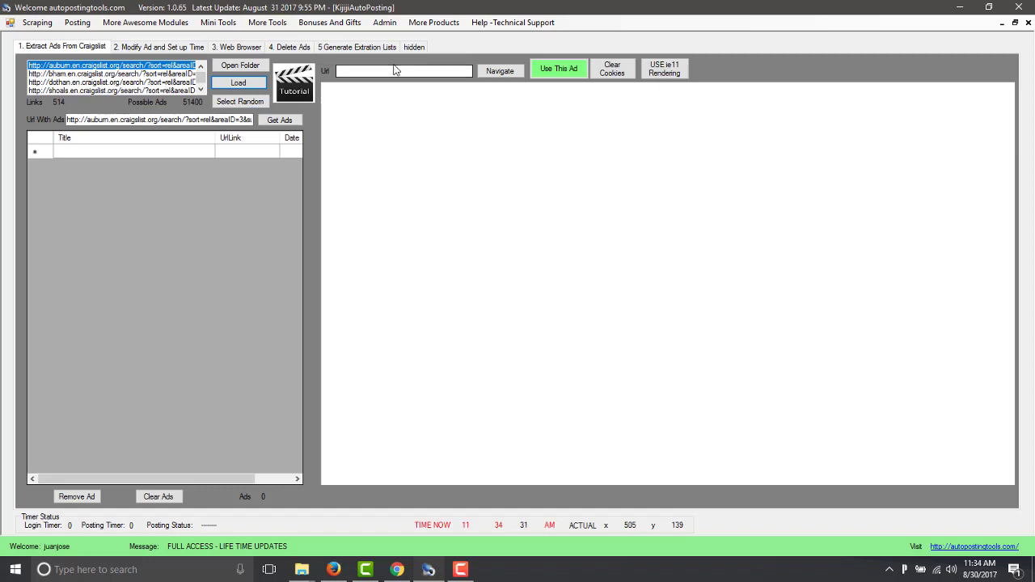
Look over the generated Quebec links in the extraction list again and return to the Craigslist ad extraction section.
{"action": "left_click", "coordinate": [373, 47]}
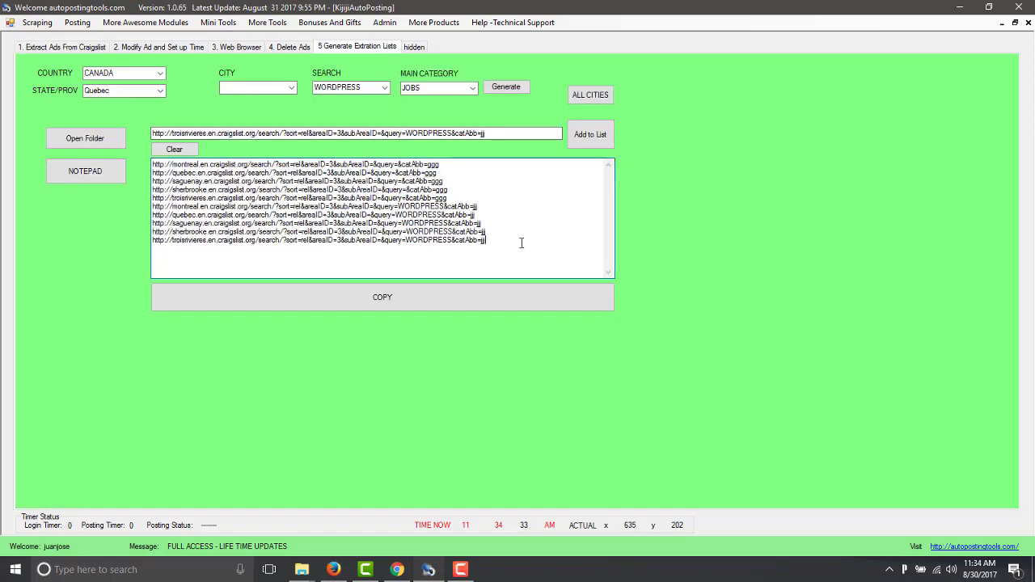
{"action": "left_click_drag", "start_coordinate": [520, 242], "coordinate": [143, 165]}
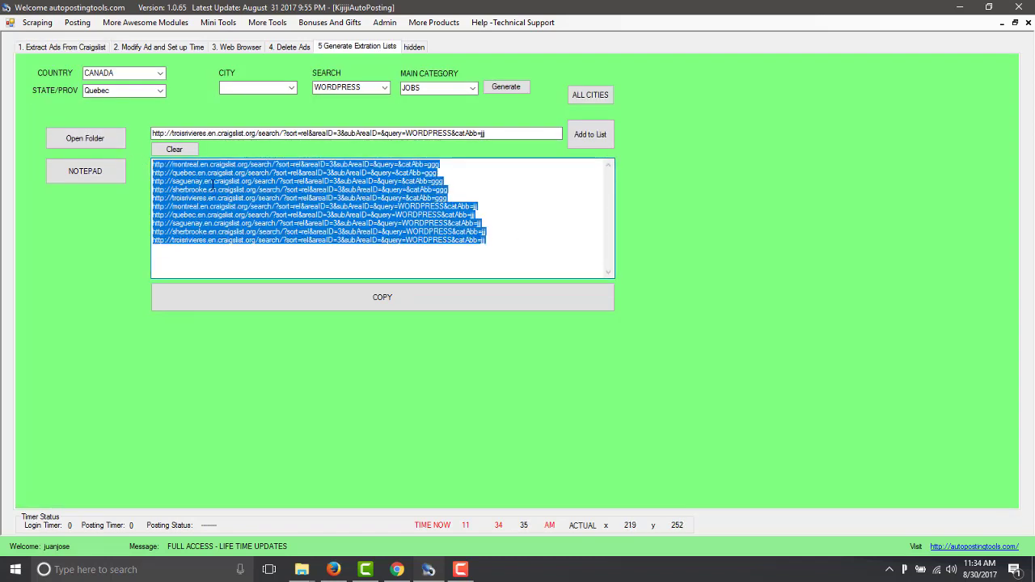
{"action": "left_click", "coordinate": [71, 46]}
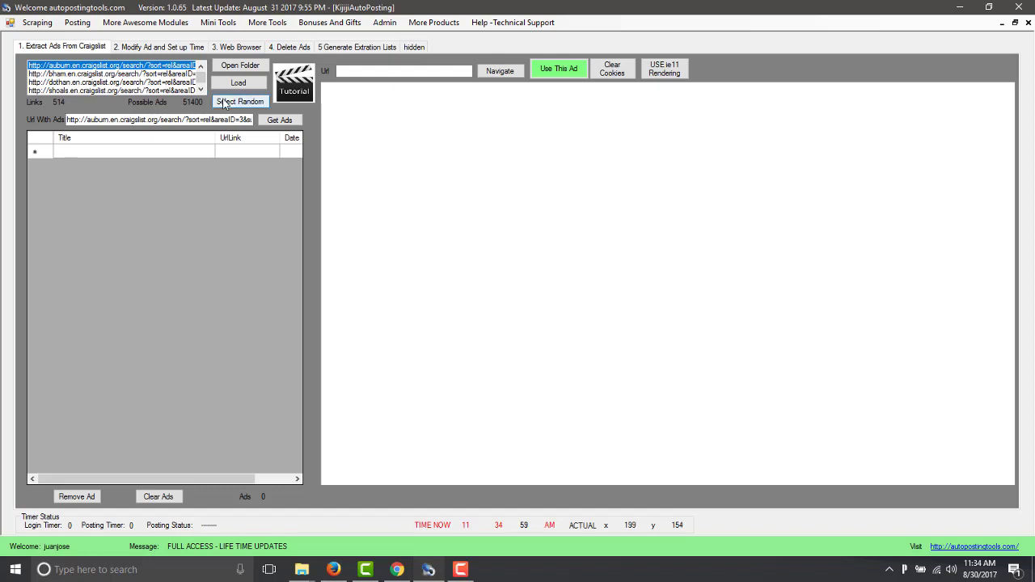
Select the bham Craigslist search link from the loaded list as the URL to extract ads from.
{"action": "left_click", "coordinate": [174, 83]}
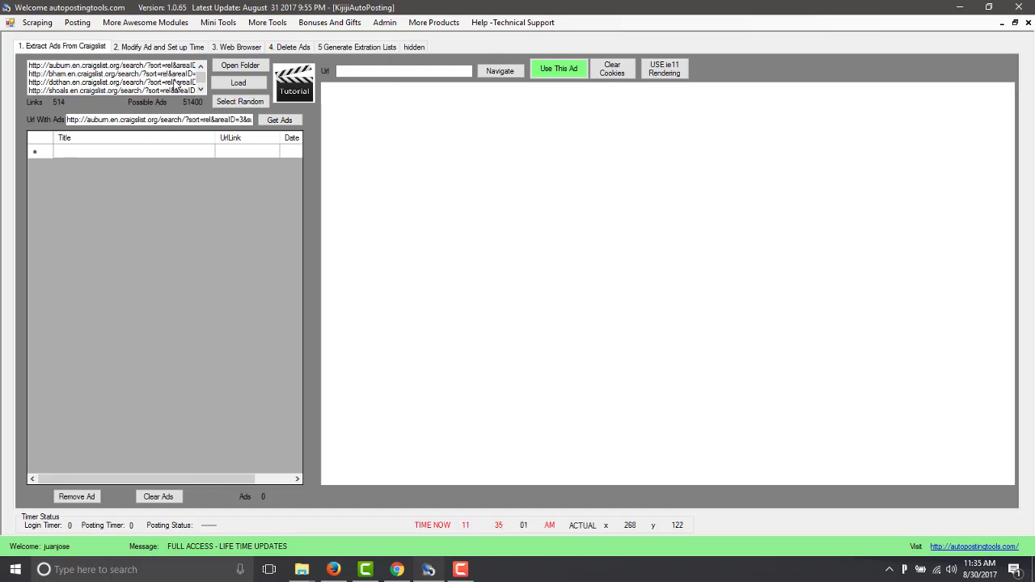
{"action": "left_click", "coordinate": [173, 73]}
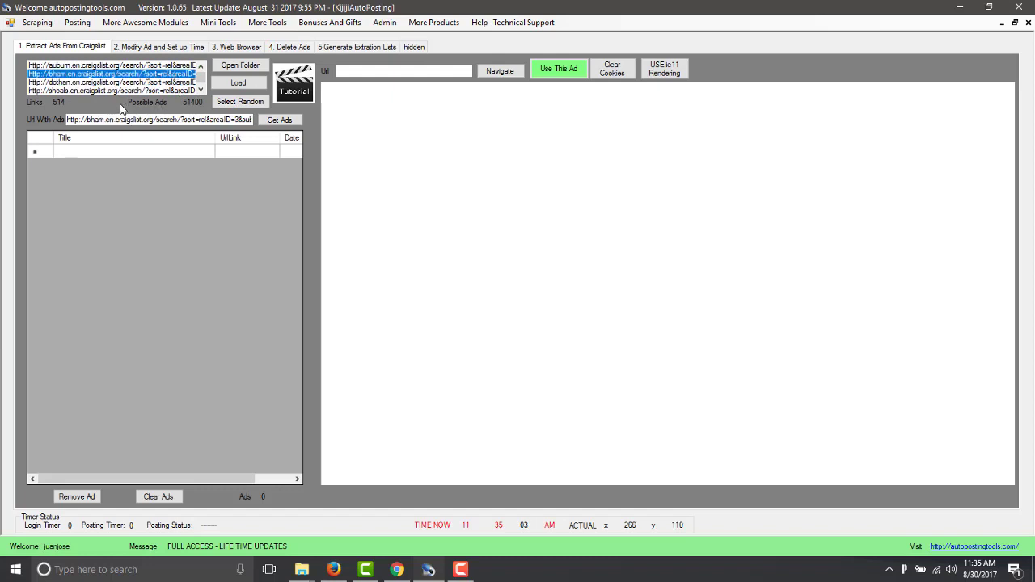
{"action": "left_click_drag", "start_coordinate": [95, 120], "coordinate": [164, 120]}
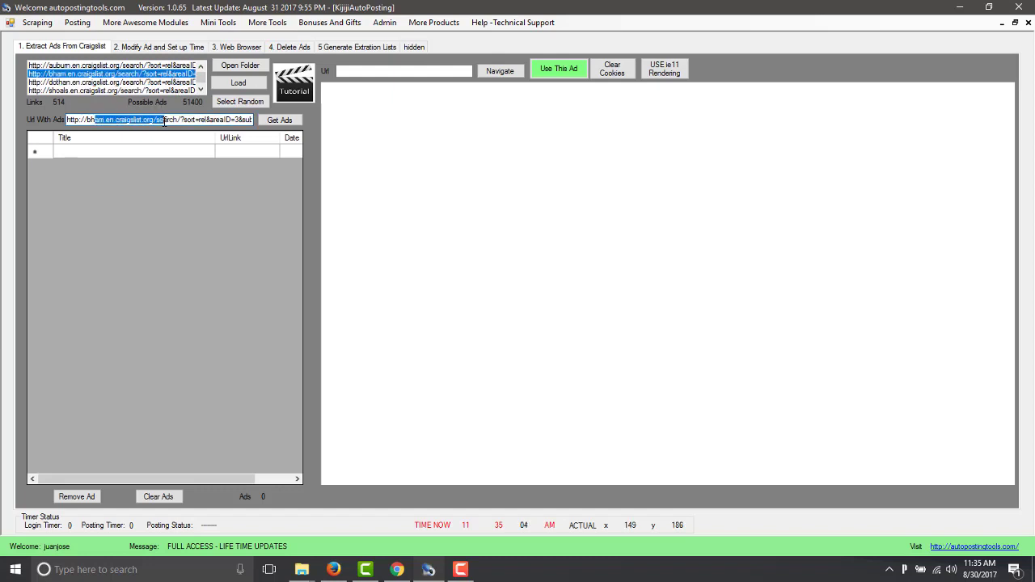
Extract the ads from a randomly selected link, the cardiff Craigslist search, and clear the extracted ads.
{"action": "left_click", "coordinate": [243, 102]}
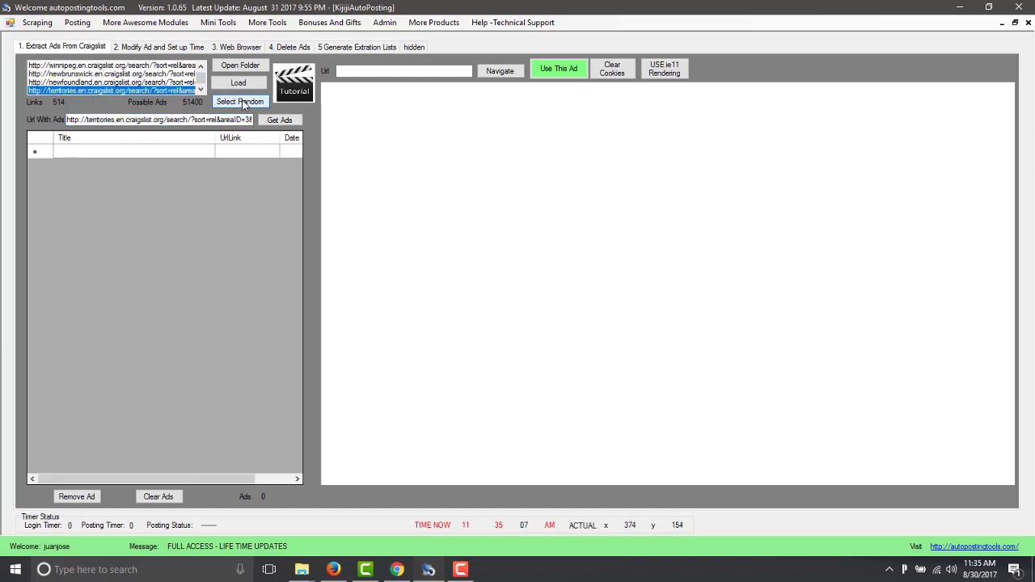
{"action": "left_click", "coordinate": [243, 102]}
{"action": "left_click", "coordinate": [243, 101]}
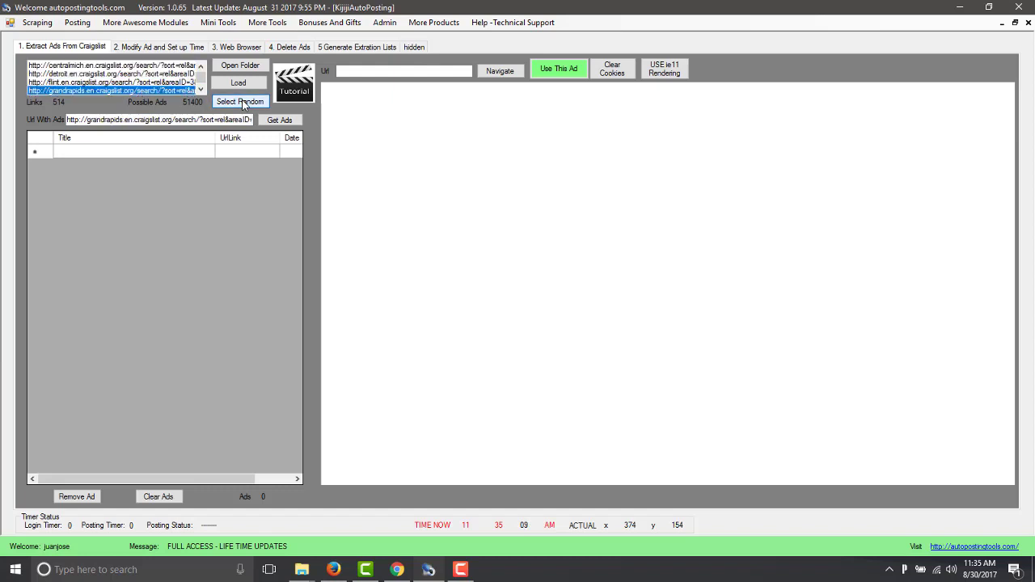
{"action": "left_click", "coordinate": [243, 102]}
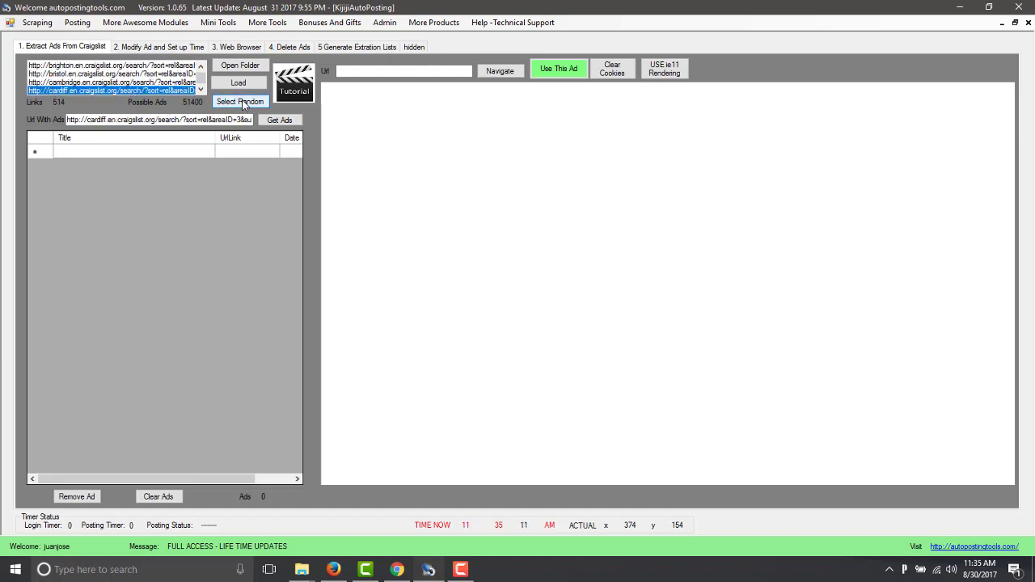
{"action": "left_click", "coordinate": [282, 122]}
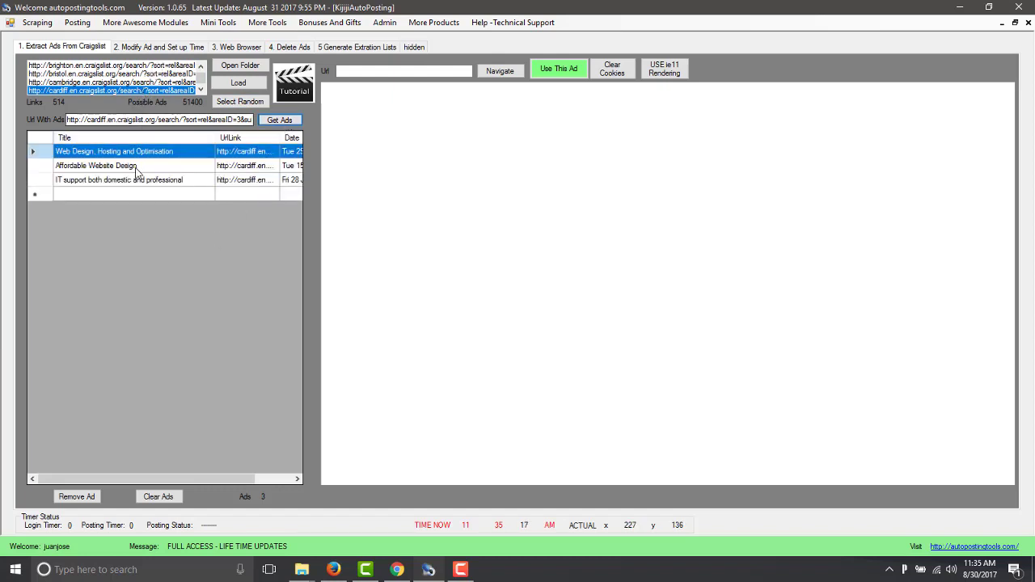
{"action": "left_click", "coordinate": [158, 497]}
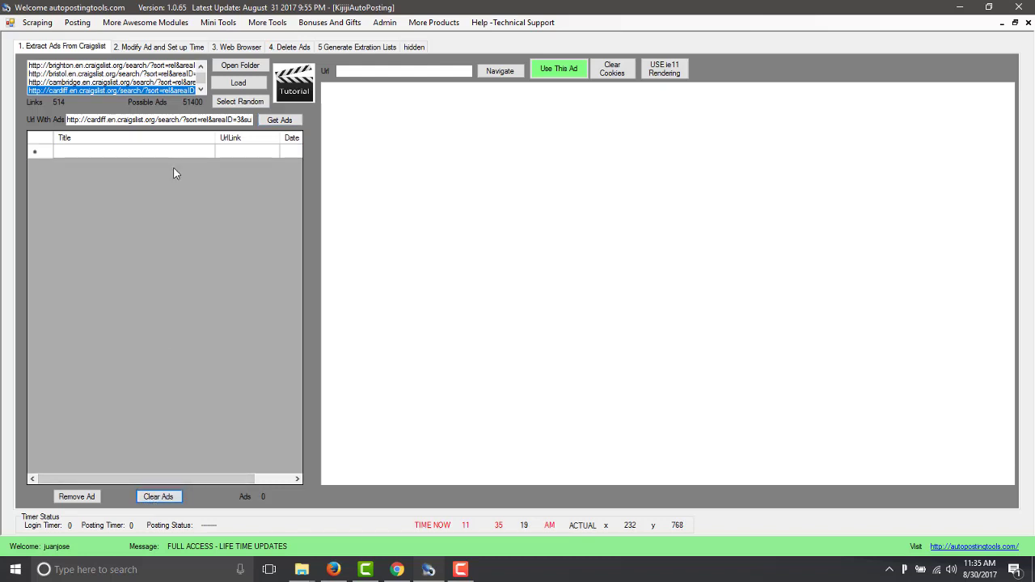
Reselect random links until the ocala Craigslist search is chosen, and extract its ads.
{"action": "left_click", "coordinate": [237, 102]}
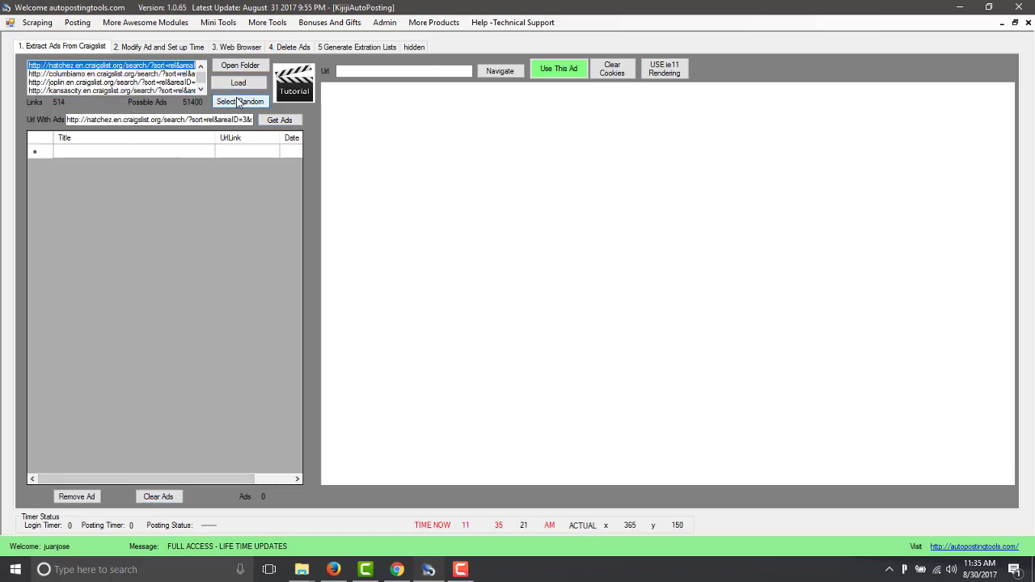
{"action": "left_click", "coordinate": [237, 102]}
{"action": "left_click", "coordinate": [236, 102]}
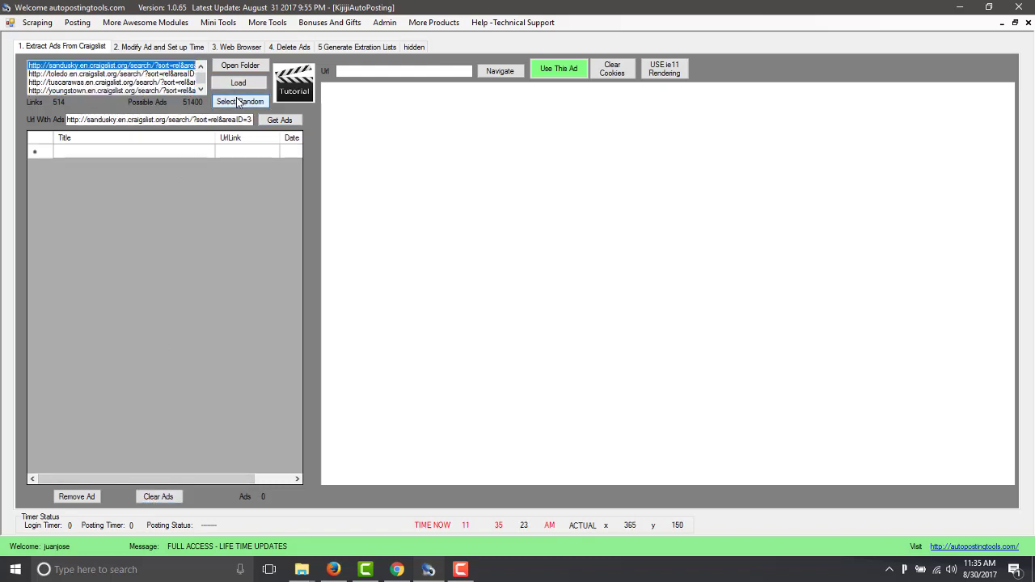
{"action": "left_click", "coordinate": [237, 102]}
{"action": "left_click", "coordinate": [237, 102]}
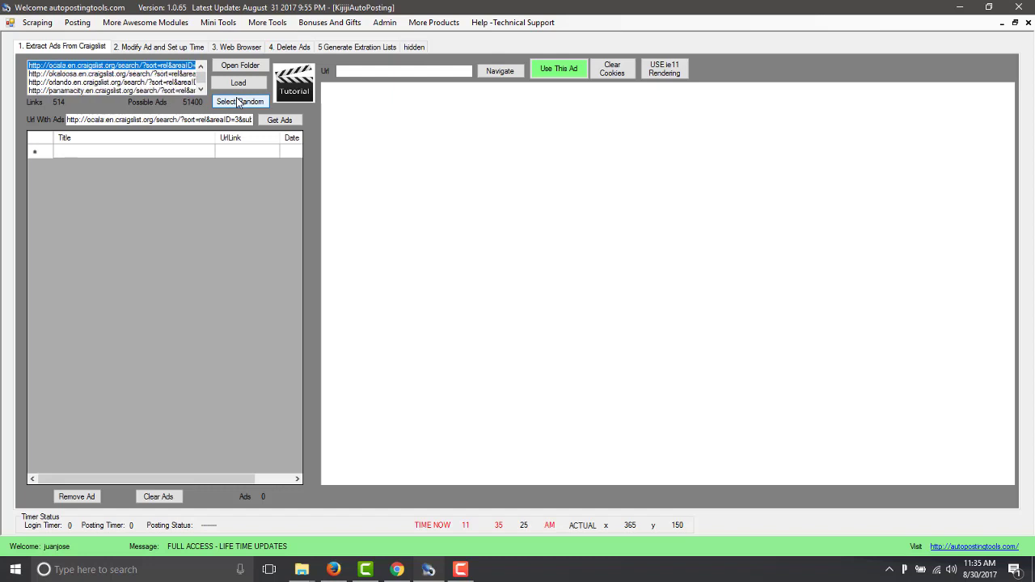
{"action": "left_click", "coordinate": [279, 120]}
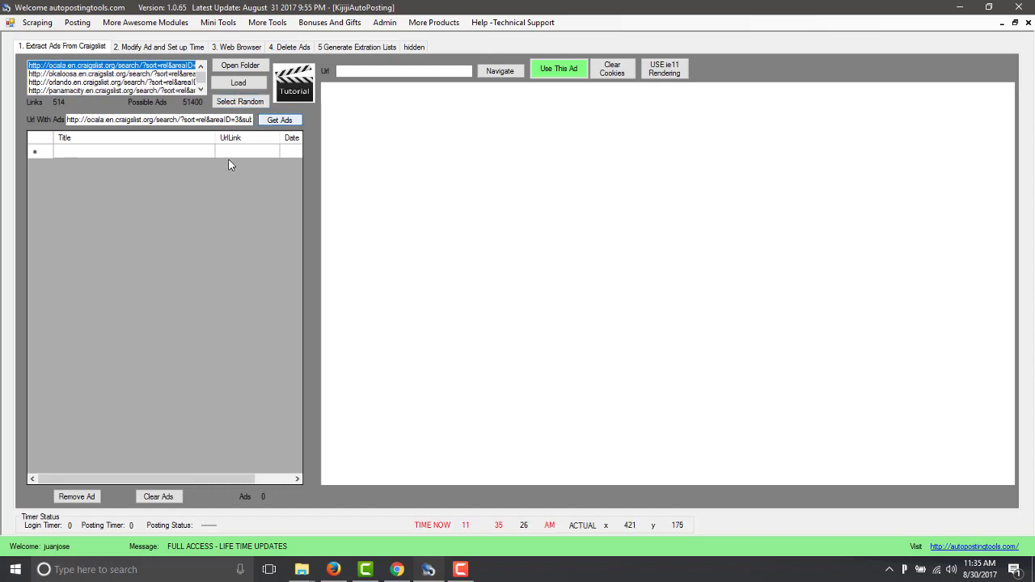
Preview the ocala ads "SLOW COMPUTER? WE DIAGNOSE FOR FREE!" and "Effective Web Design, Website Designs", reading through the latter's text.
{"action": "left_click", "coordinate": [215, 282]}
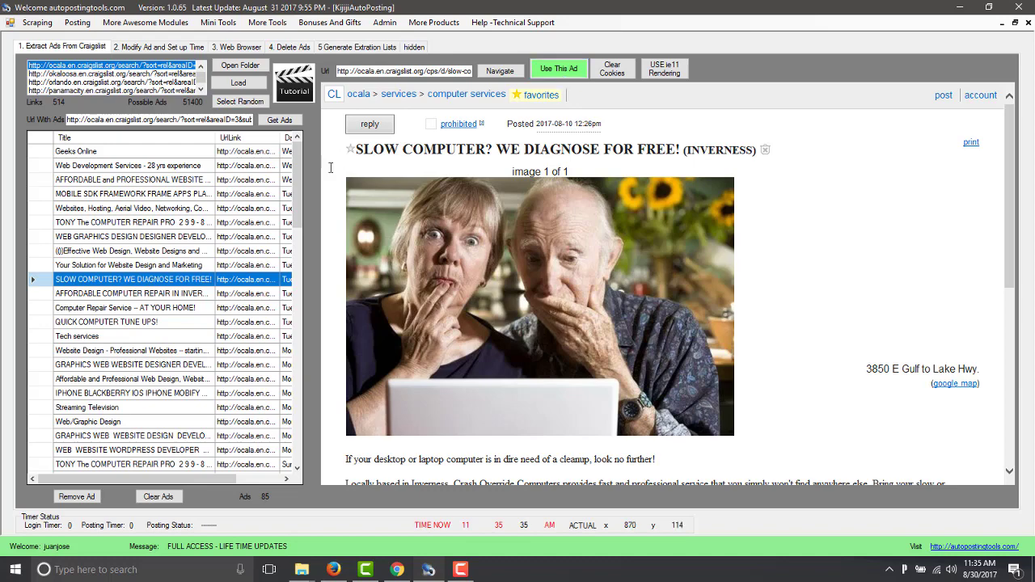
{"action": "left_click", "coordinate": [171, 253]}
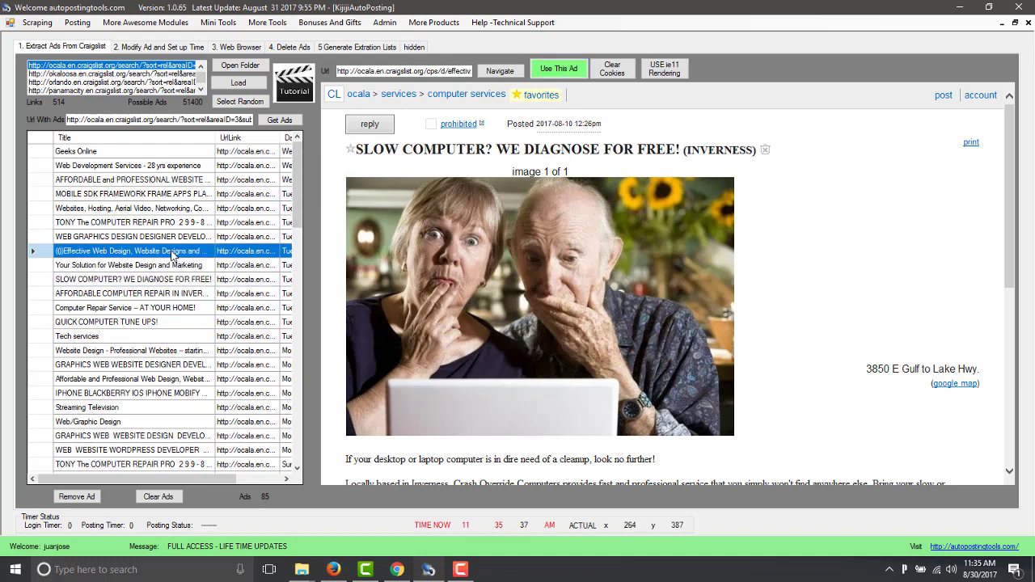
{"action": "scroll", "coordinate": [427, 248], "scroll_direction": "down", "scroll_amount": 10}
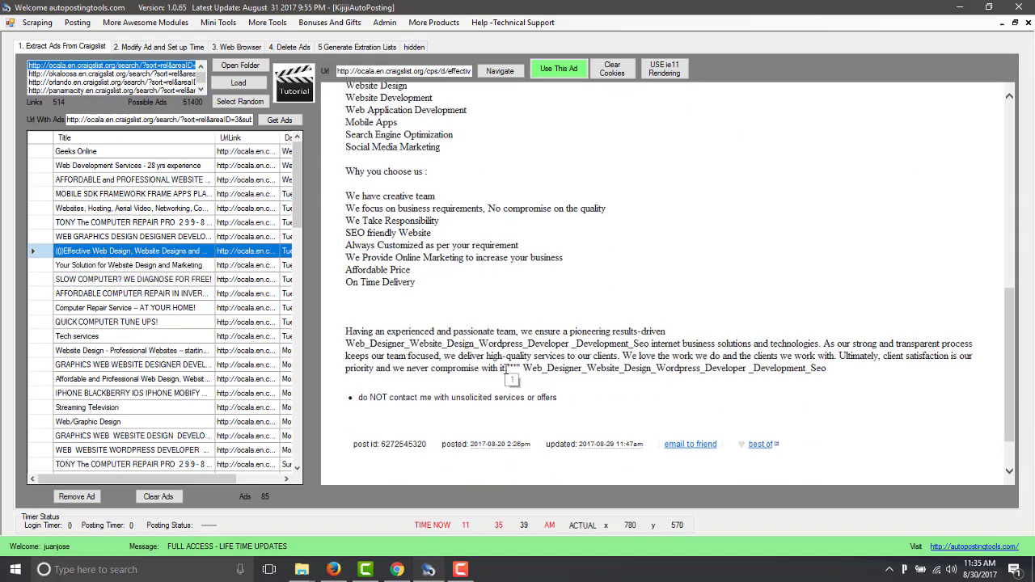
{"action": "scroll", "coordinate": [536, 235], "scroll_direction": "up", "scroll_amount": 10}
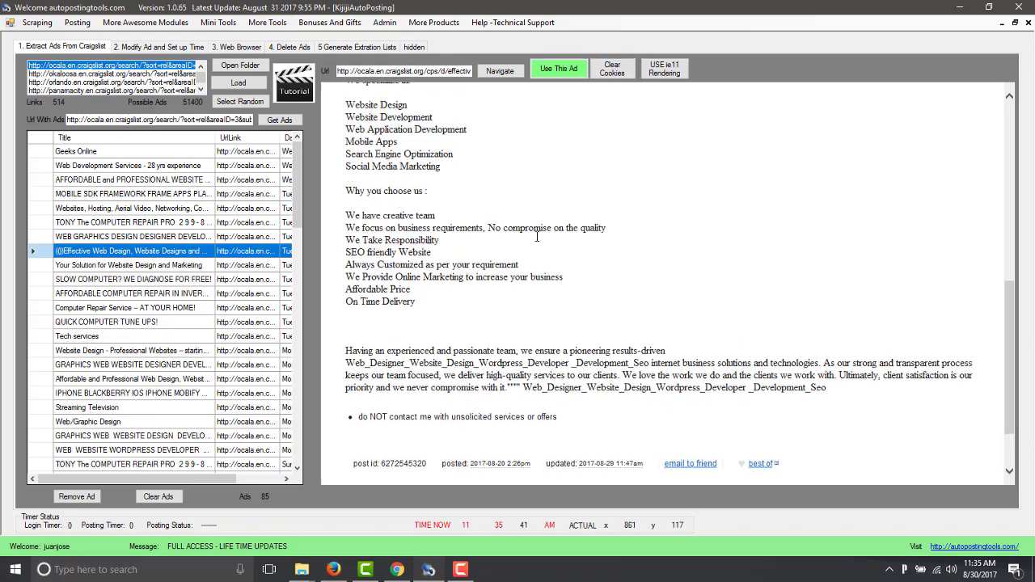
Open the "Effective Web Design, Website Designs" ad for reuse in the ad editor and highlight its body text to review it.
{"action": "scroll", "coordinate": [536, 235], "scroll_direction": "down", "scroll_amount": 10}
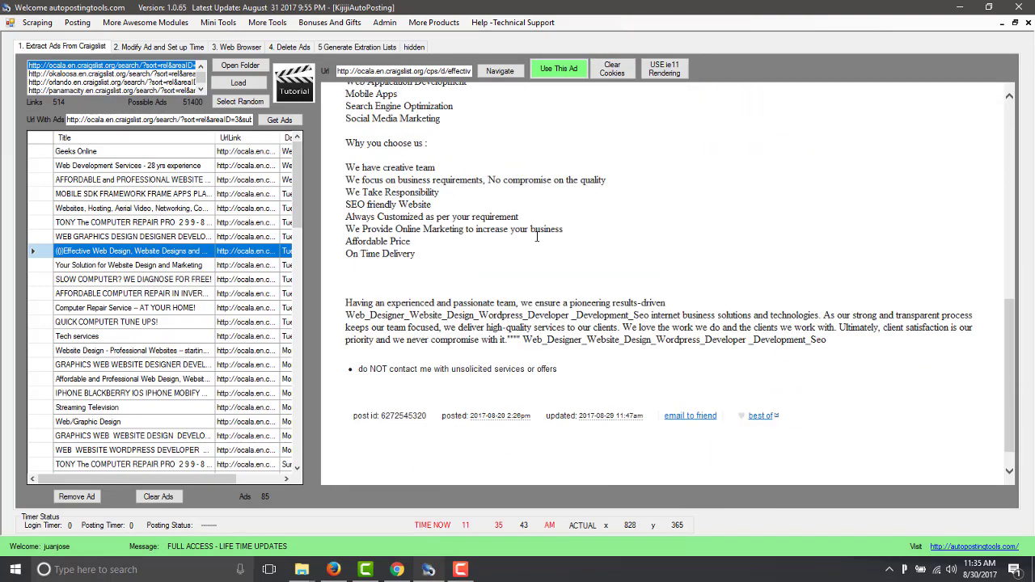
{"action": "scroll", "coordinate": [536, 235], "scroll_direction": "up", "scroll_amount": 10}
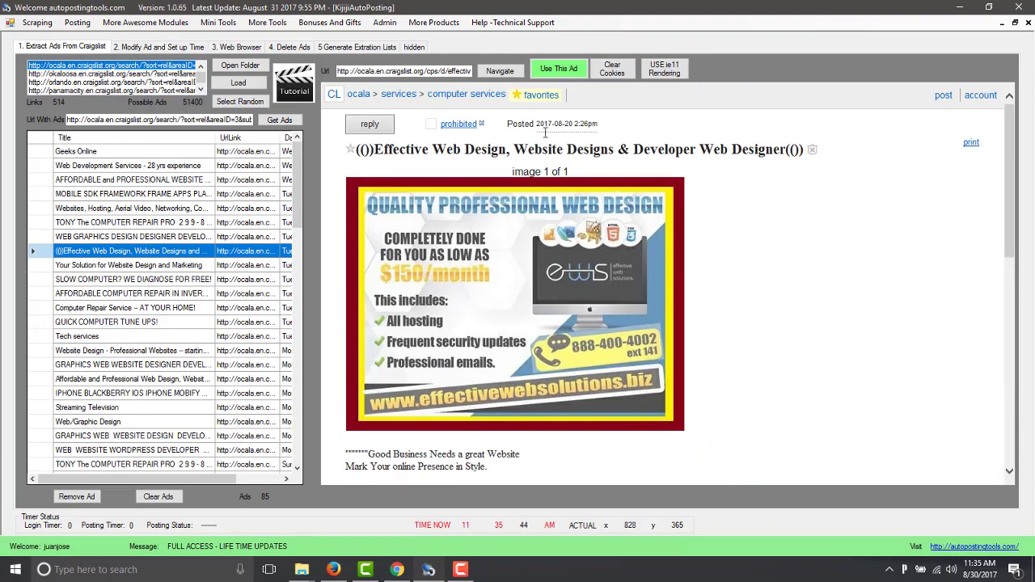
{"action": "left_click", "coordinate": [556, 71]}
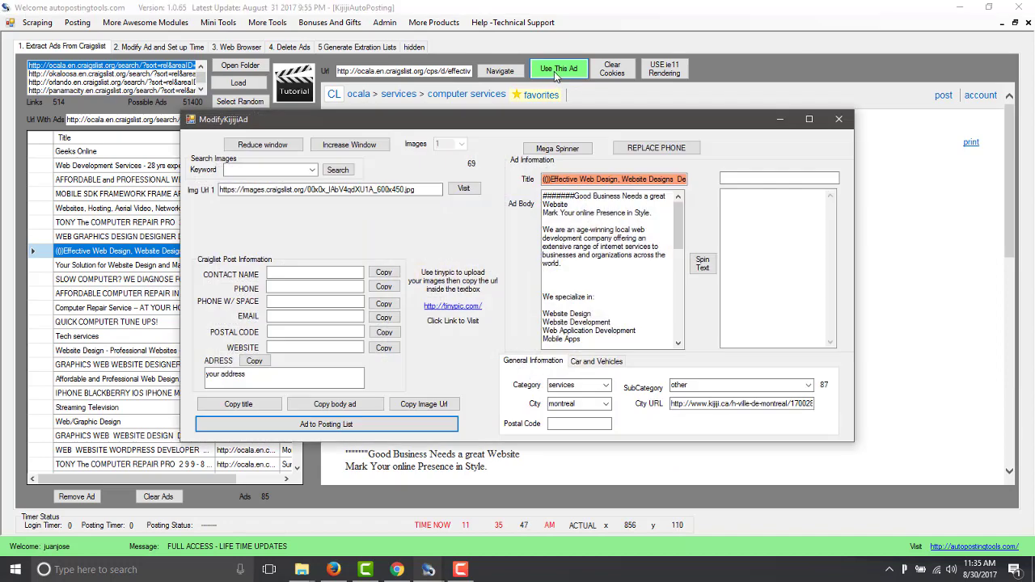
{"action": "left_click_drag", "start_coordinate": [584, 213], "coordinate": [643, 491]}
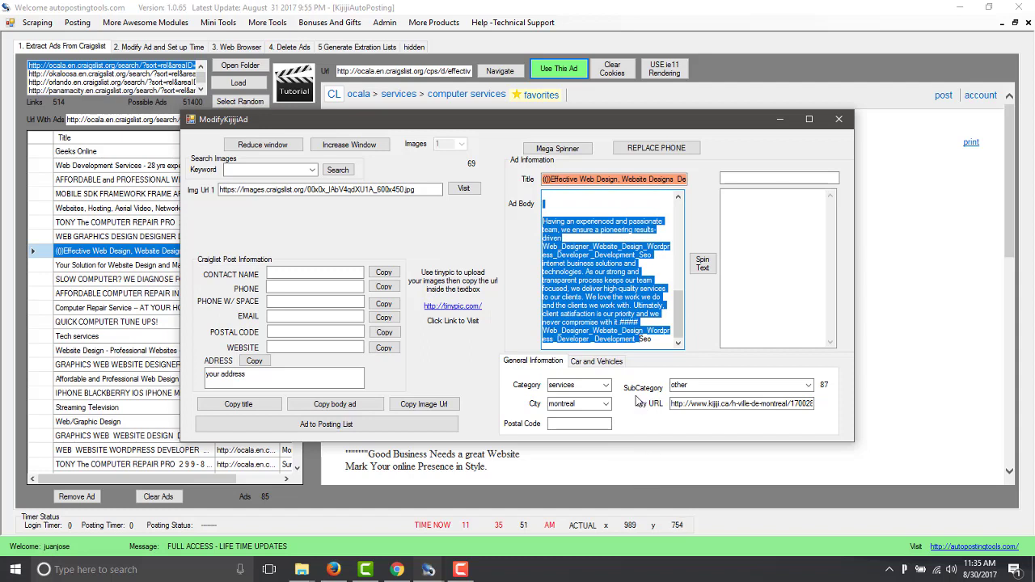
Look over the contact name, phone, email and ad body fields, then close the ad editor without adding the ad to the posting list.
{"action": "left_click", "coordinate": [279, 274]}
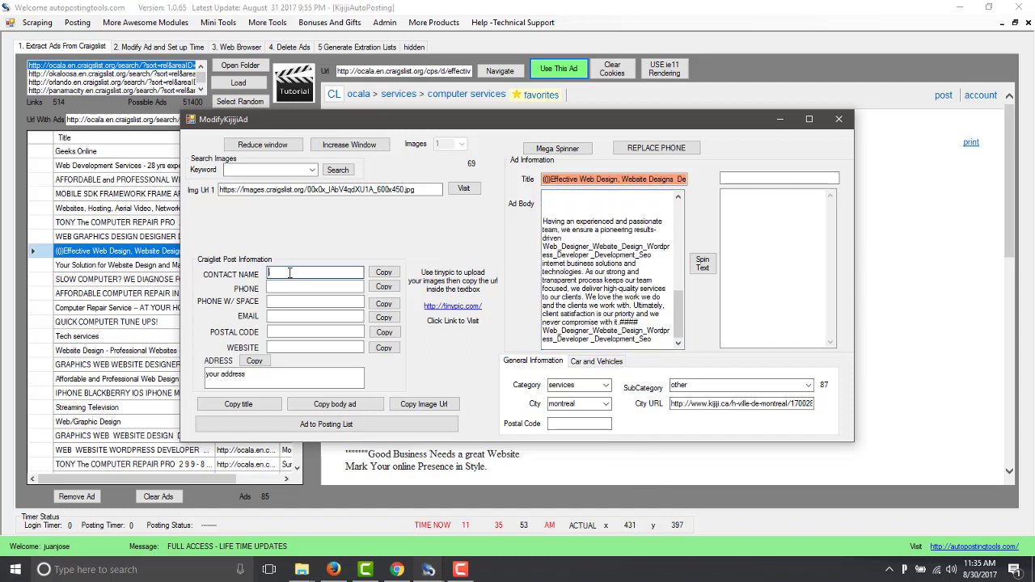
{"action": "left_click", "coordinate": [299, 302]}
{"action": "left_click", "coordinate": [301, 316]}
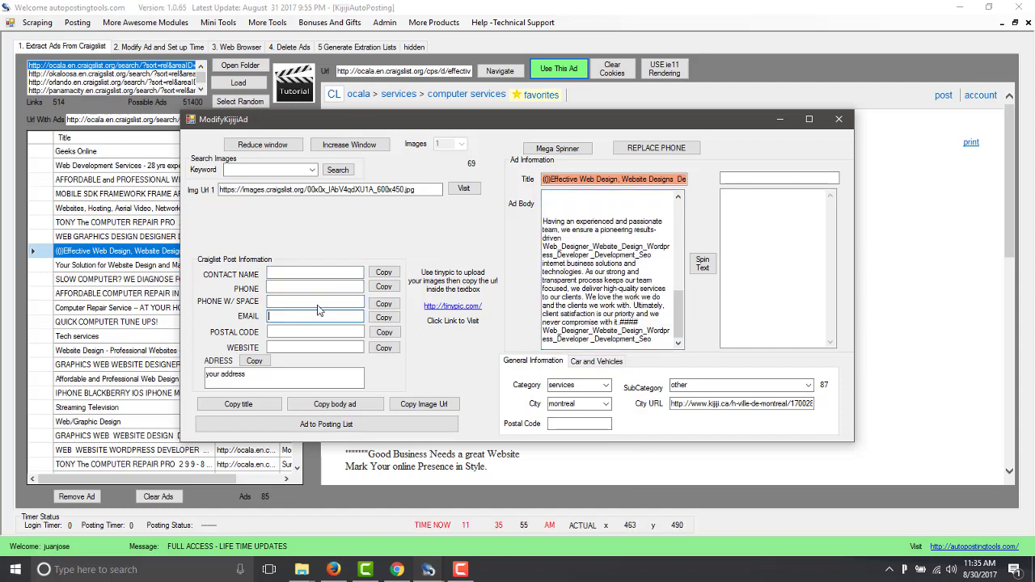
{"action": "left_click", "coordinate": [587, 292]}
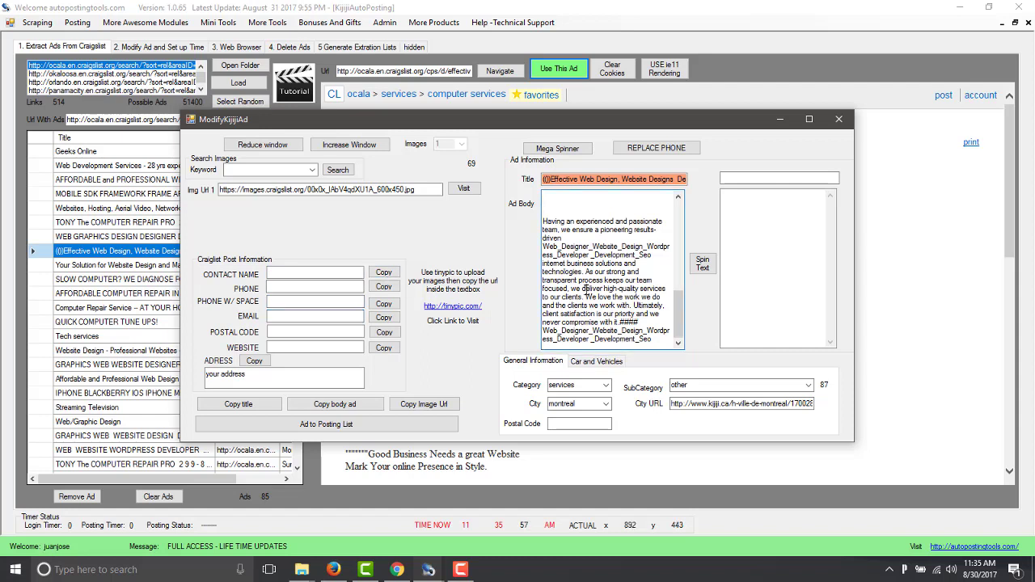
{"action": "left_click", "coordinate": [320, 274]}
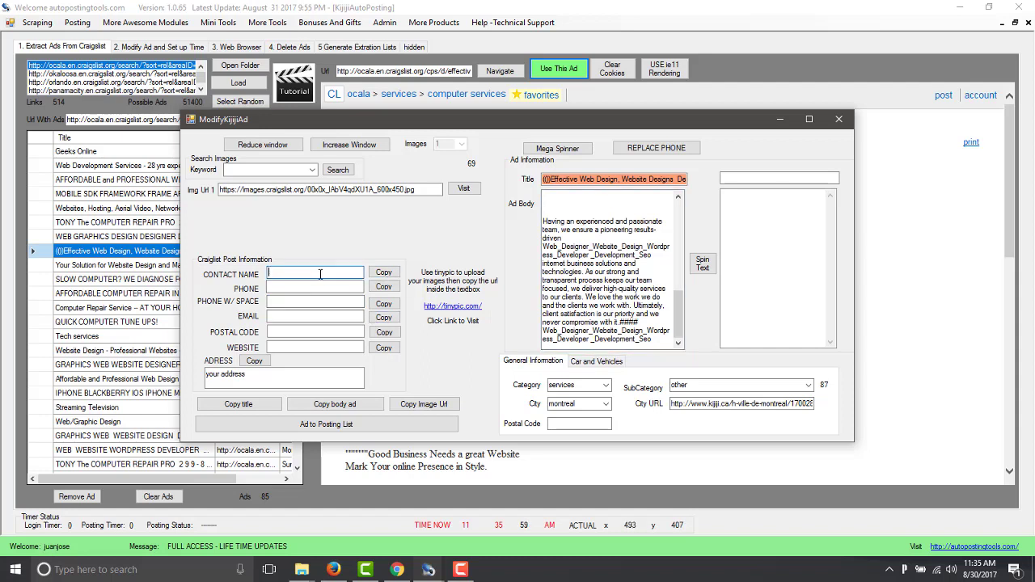
{"action": "left_click", "coordinate": [320, 317]}
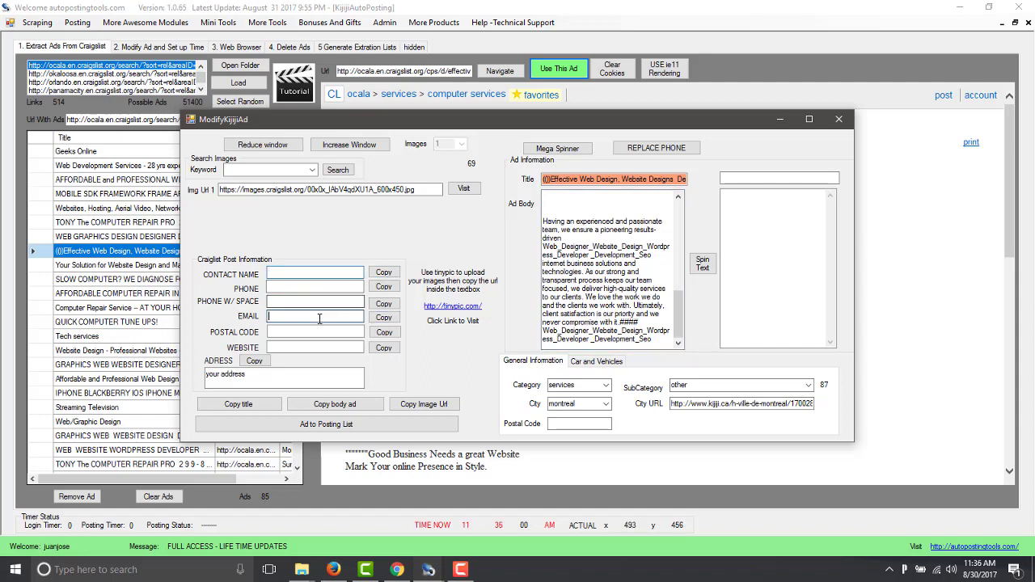
{"action": "left_click", "coordinate": [838, 119]}
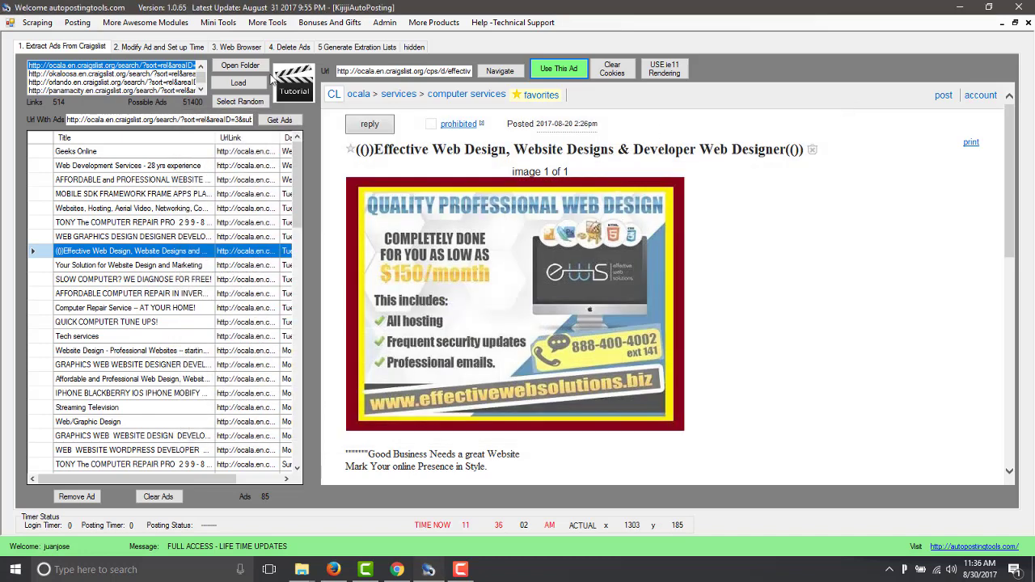
In the ad modification and timing setup, enter the contact's name, phone number, spaced phone number and email in the Craigslist post information.
{"action": "left_click", "coordinate": [174, 48]}
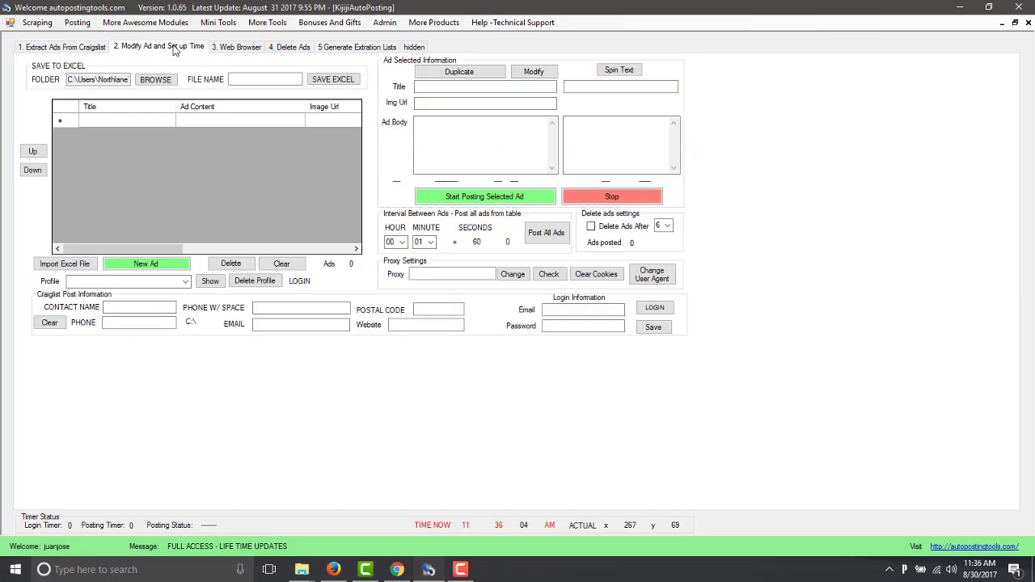
{"action": "left_click", "coordinate": [185, 283]}
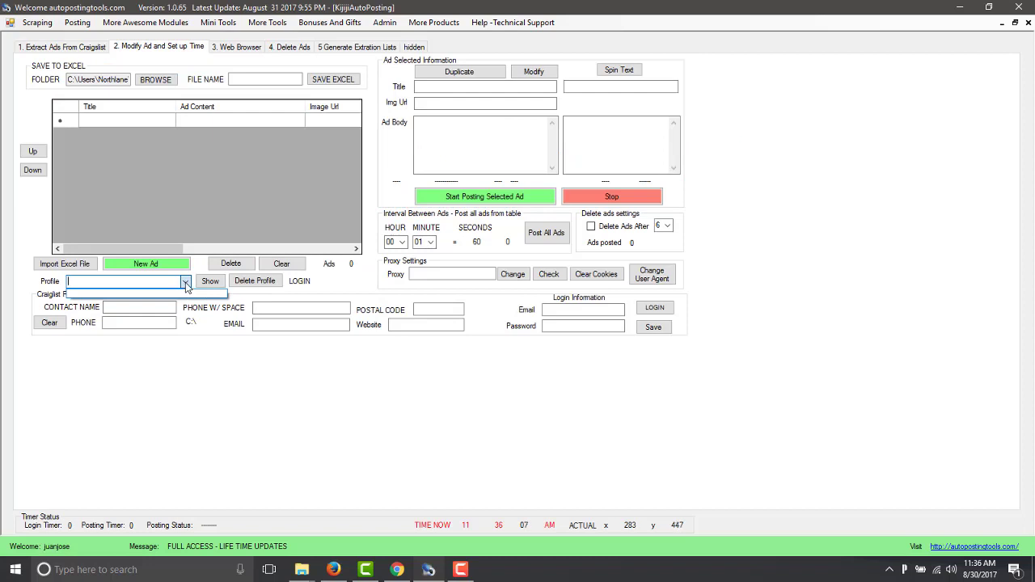
{"action": "left_click", "coordinate": [185, 283]}
{"action": "left_click", "coordinate": [151, 310]}
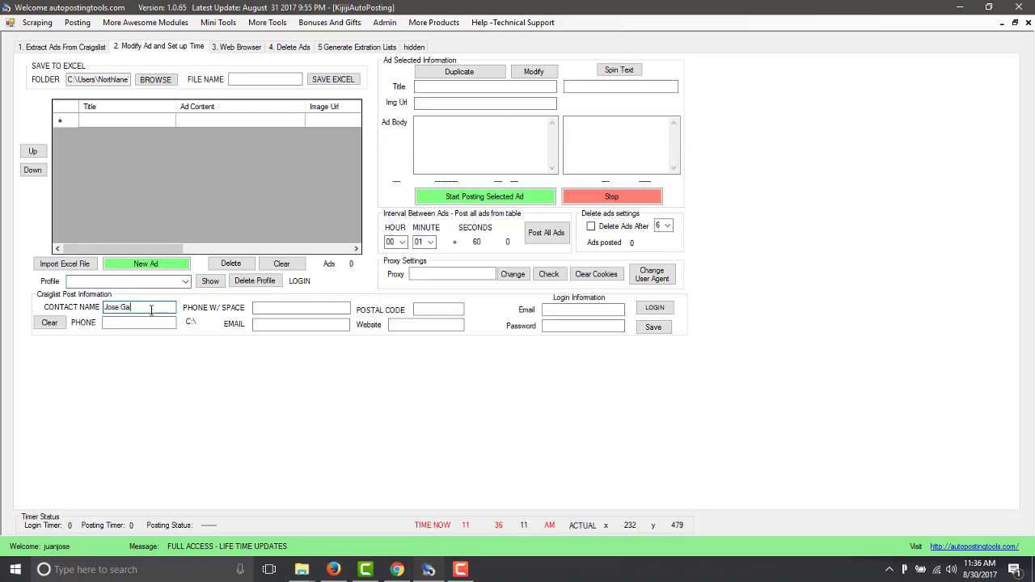
{"action": "left_click", "coordinate": [149, 323]}
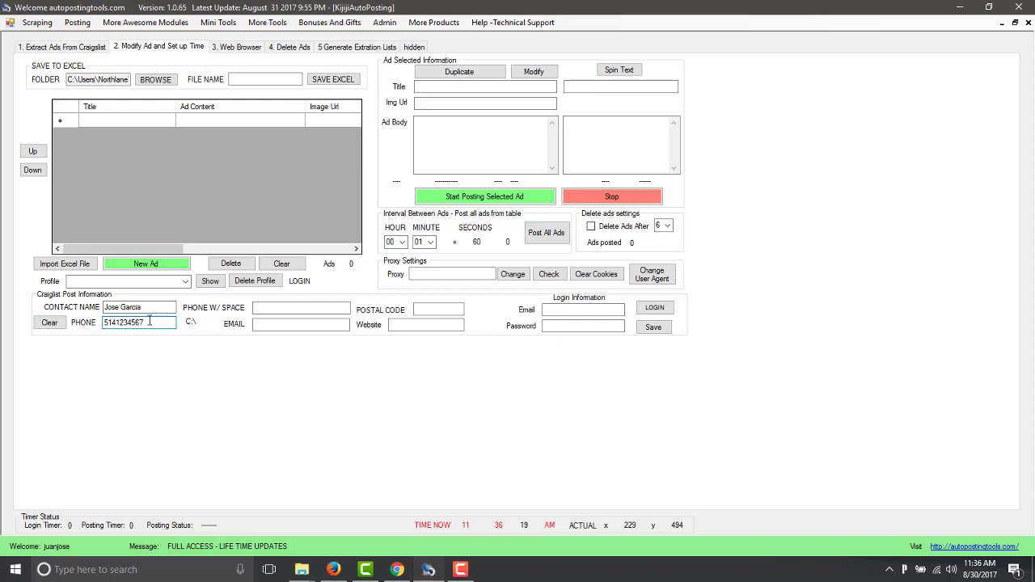
{"action": "left_click", "coordinate": [322, 305]}
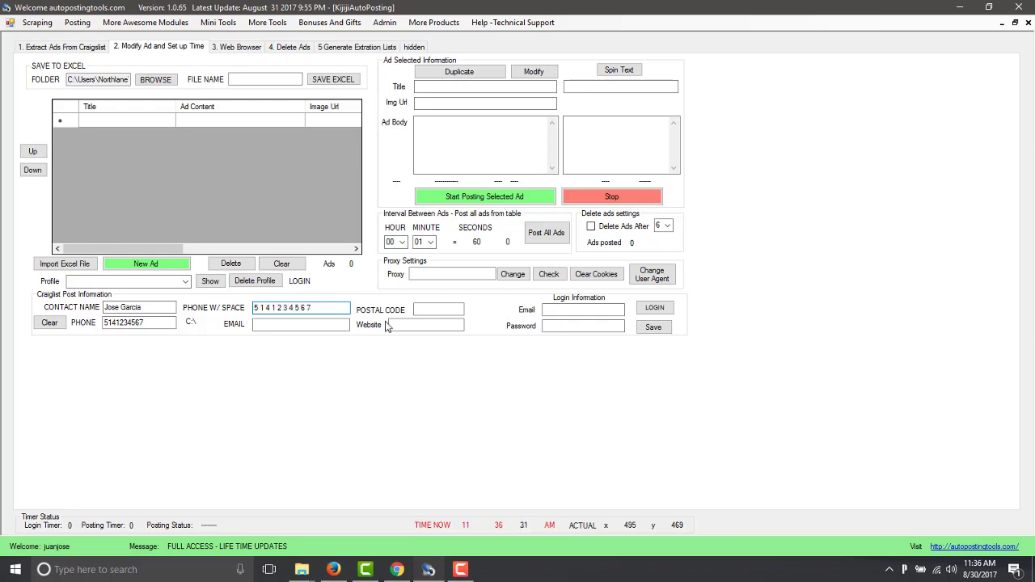
{"action": "left_click", "coordinate": [334, 324]}
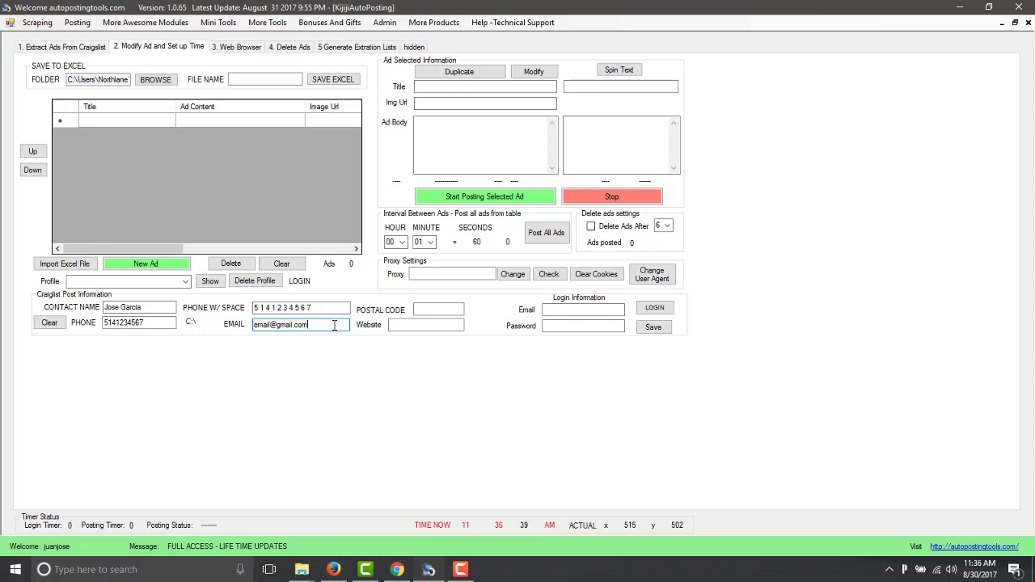
Copy the contact email into the login email field and enter the login password.
{"action": "left_click_drag", "start_coordinate": [320, 325], "coordinate": [253, 324]}
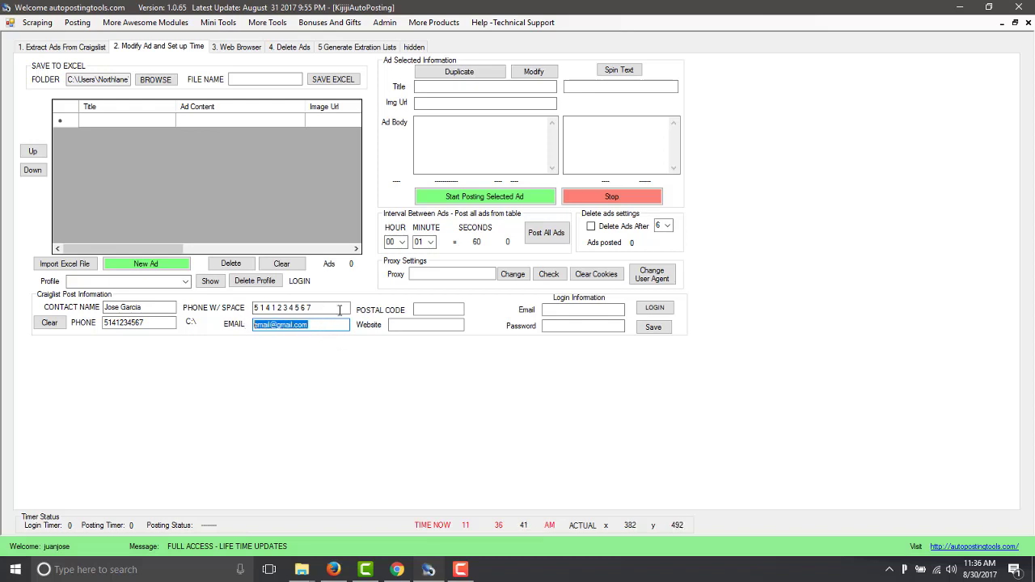
{"action": "right_click", "coordinate": [301, 324]}
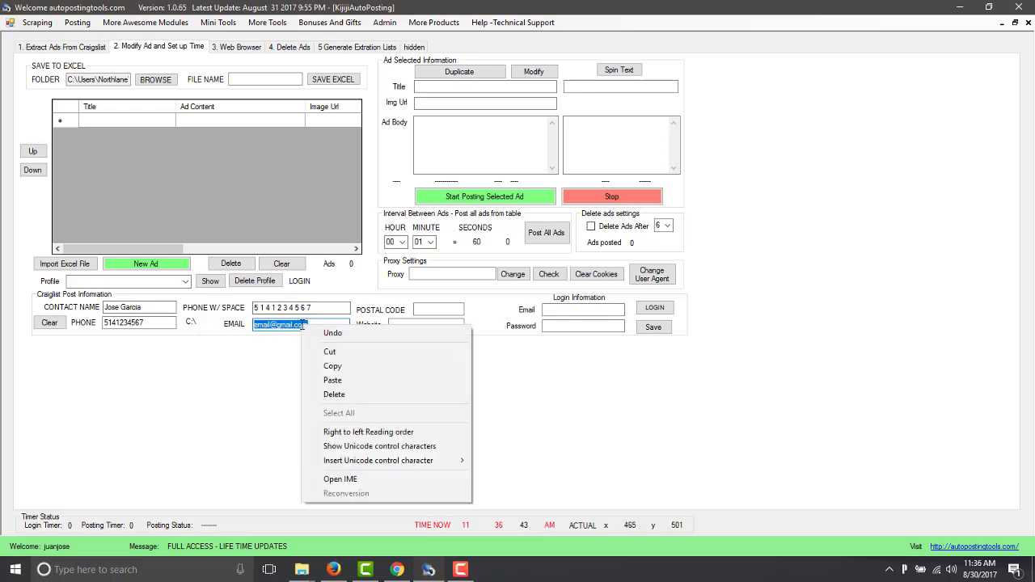
{"action": "left_click", "coordinate": [333, 367]}
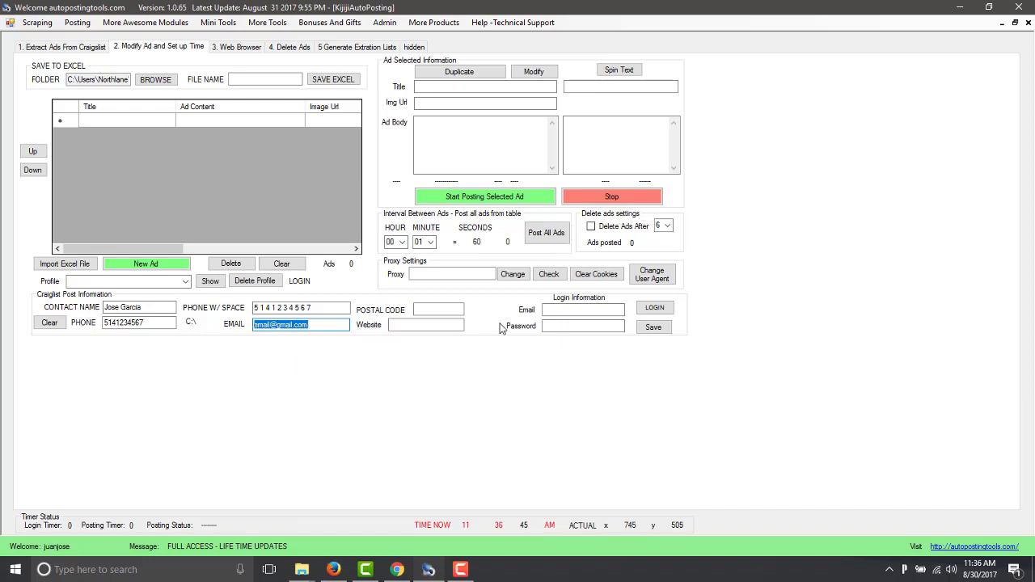
{"action": "left_click", "coordinate": [557, 311]}
{"action": "key", "text": "ctrl+v"}
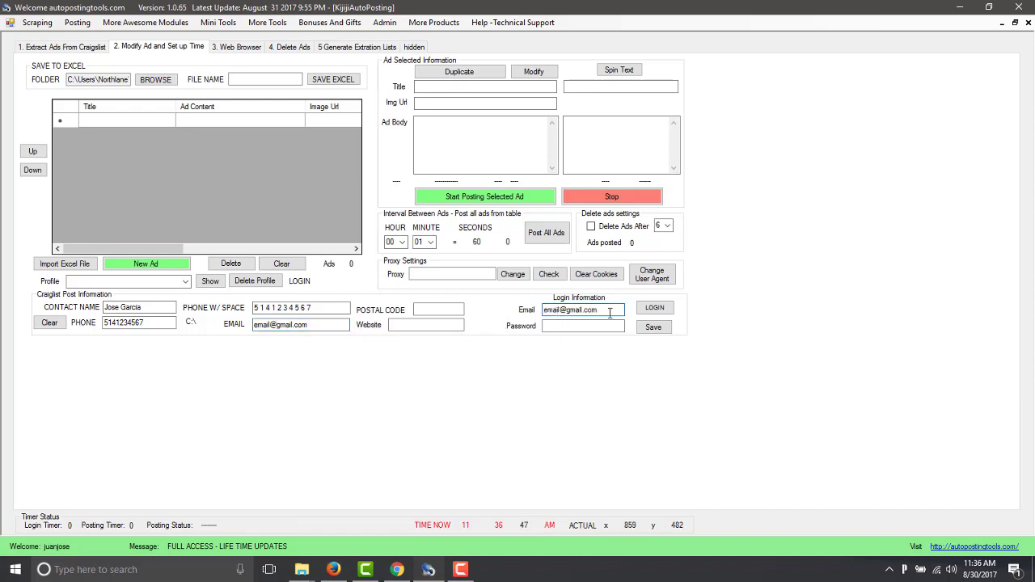
{"action": "left_click_drag", "start_coordinate": [610, 313], "coordinate": [533, 306]}
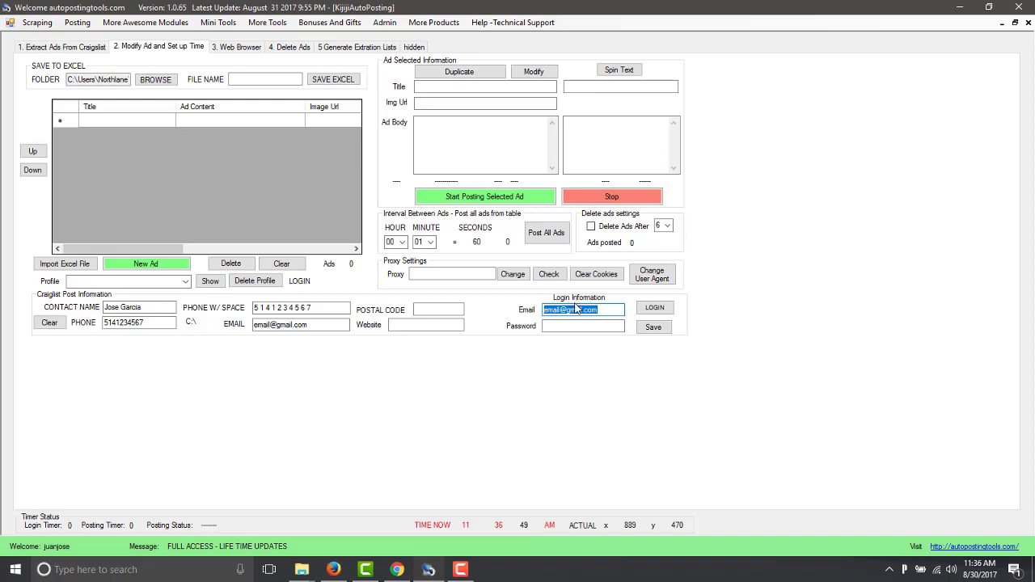
{"action": "left_click", "coordinate": [572, 325]}
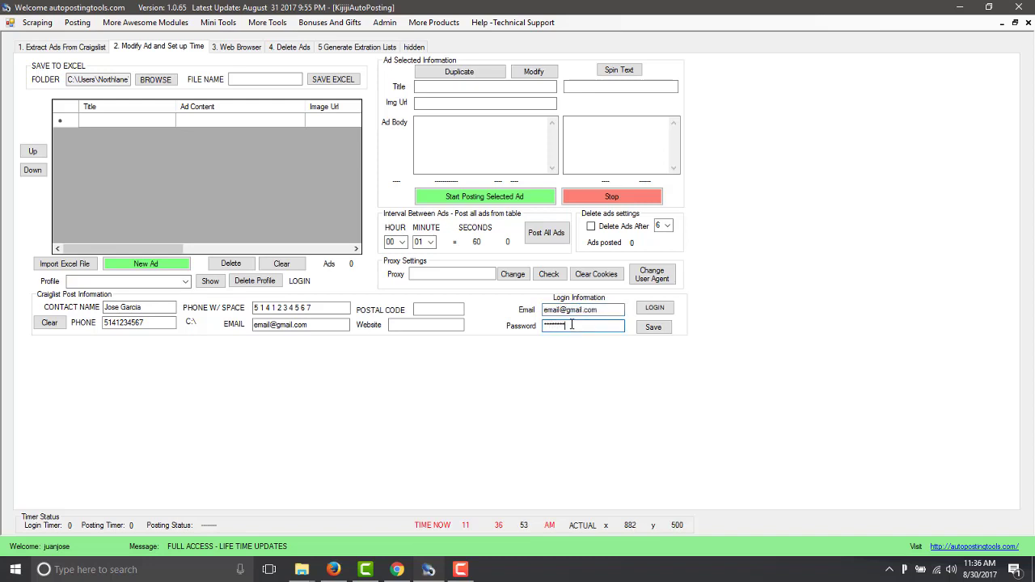
Enter the contact's postal code and website address, and save the details as a profile.
{"action": "left_click", "coordinate": [453, 309]}
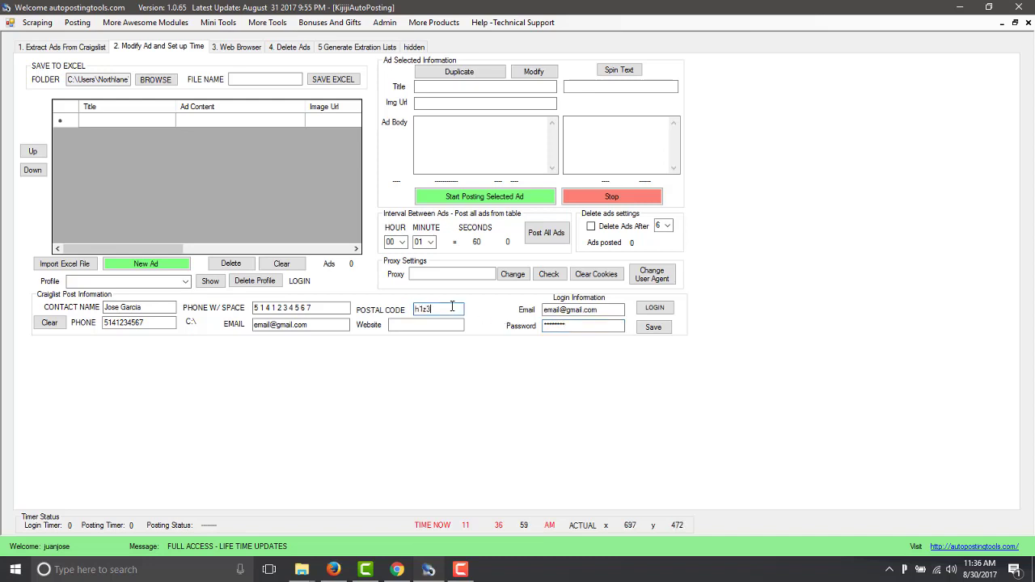
{"action": "left_click", "coordinate": [450, 325]}
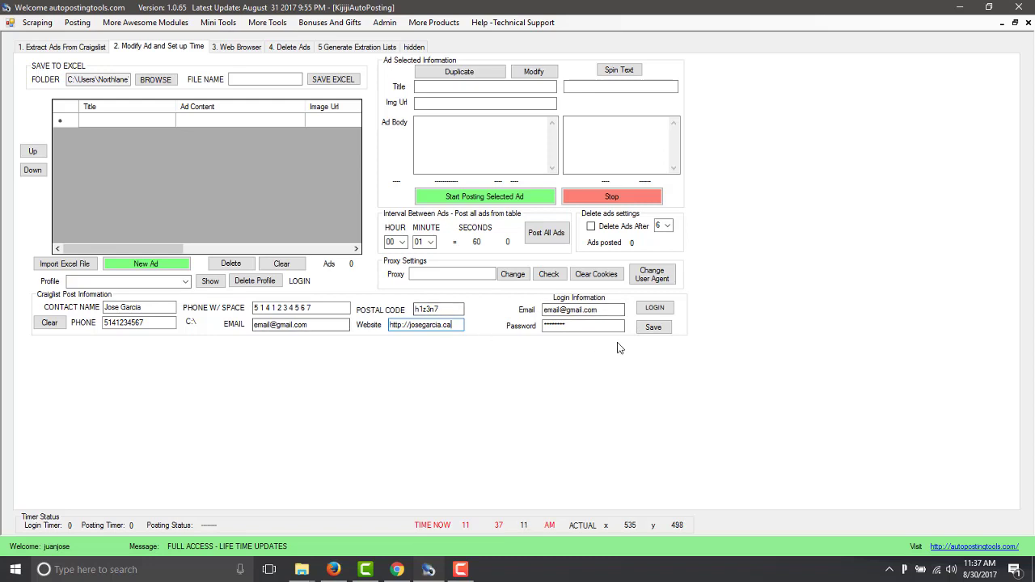
{"action": "left_click", "coordinate": [655, 331]}
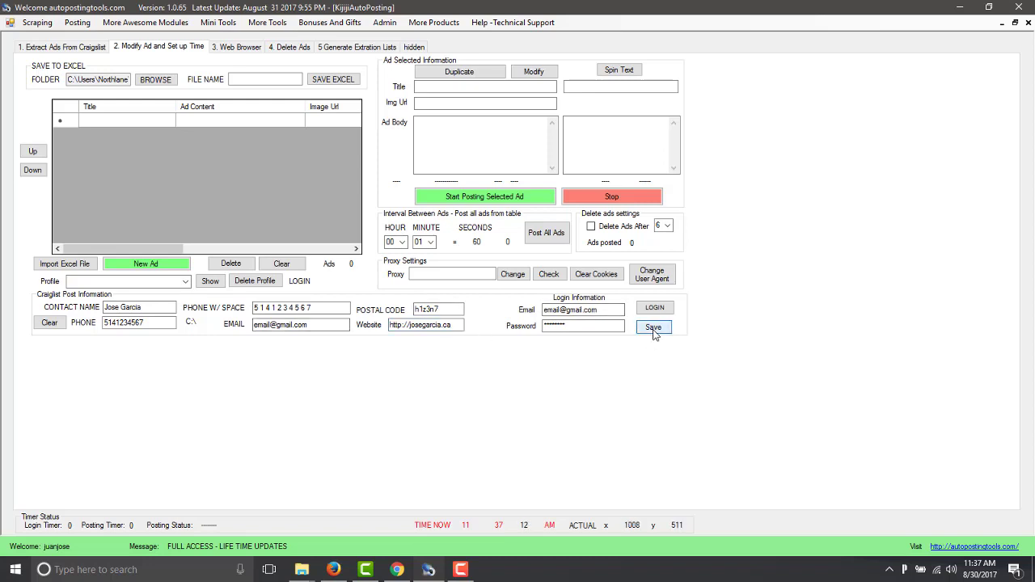
Clear the Craigslist post information and reload it from the newly saved profile.
{"action": "left_click", "coordinate": [185, 283]}
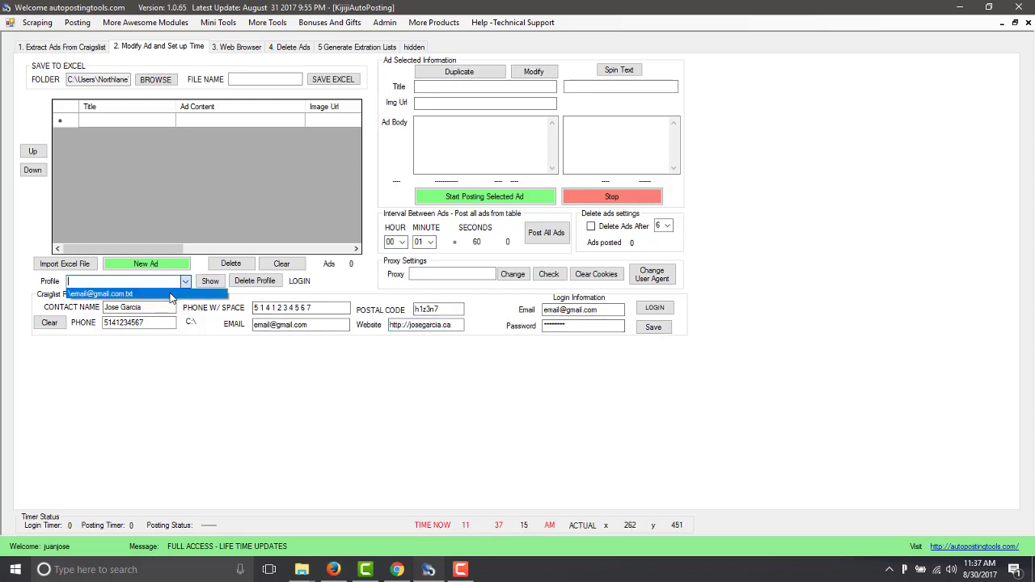
{"action": "left_click", "coordinate": [171, 294]}
{"action": "left_click", "coordinate": [49, 322]}
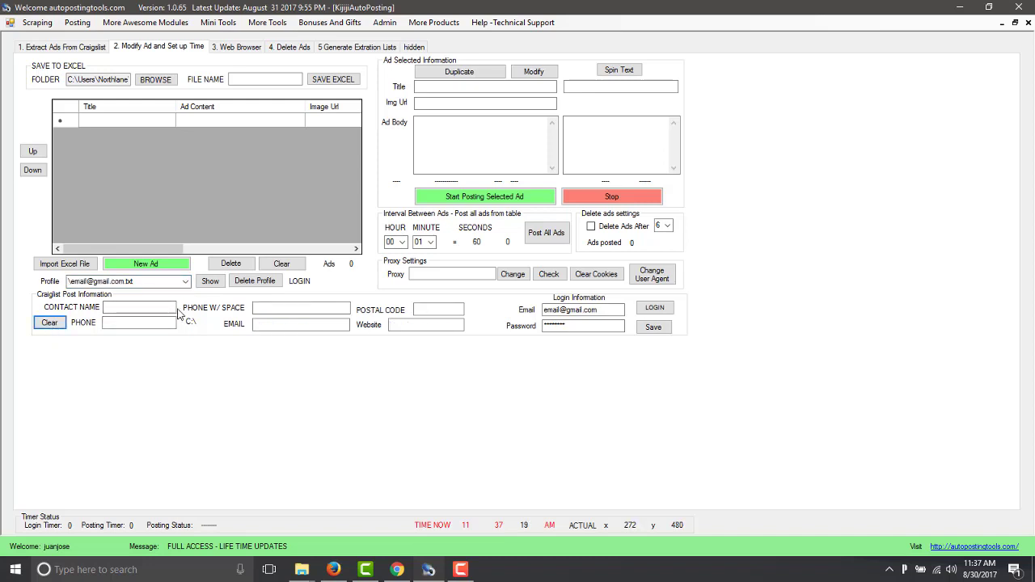
{"action": "left_click", "coordinate": [185, 283]}
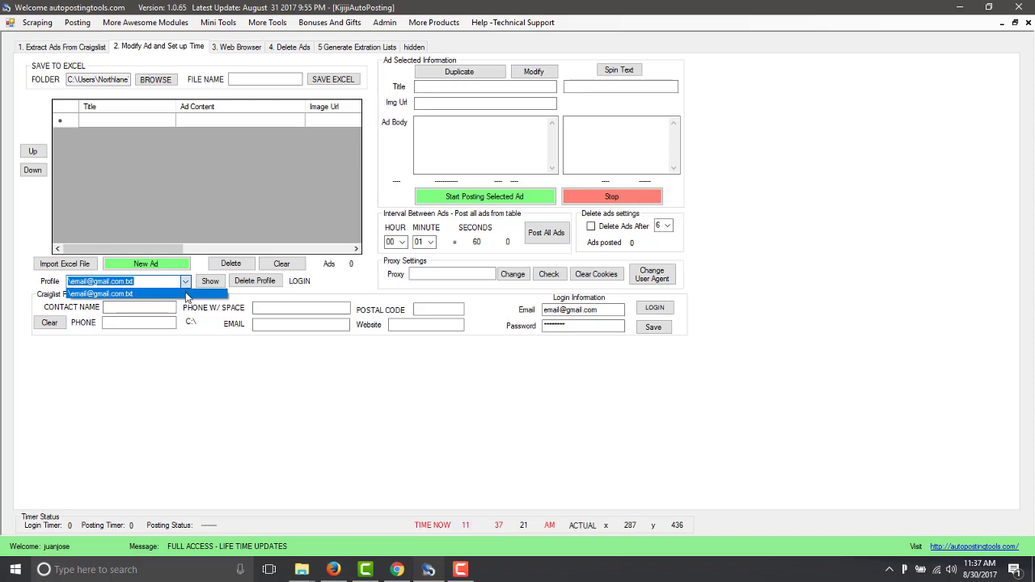
{"action": "left_click", "coordinate": [185, 294]}
{"action": "left_click", "coordinate": [212, 283]}
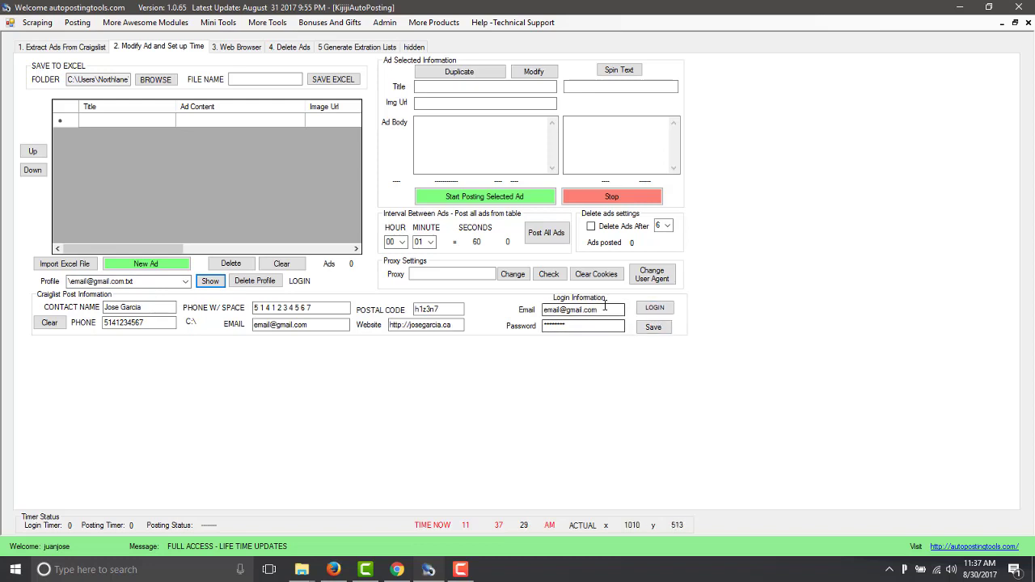
{"action": "left_click", "coordinate": [185, 283]}
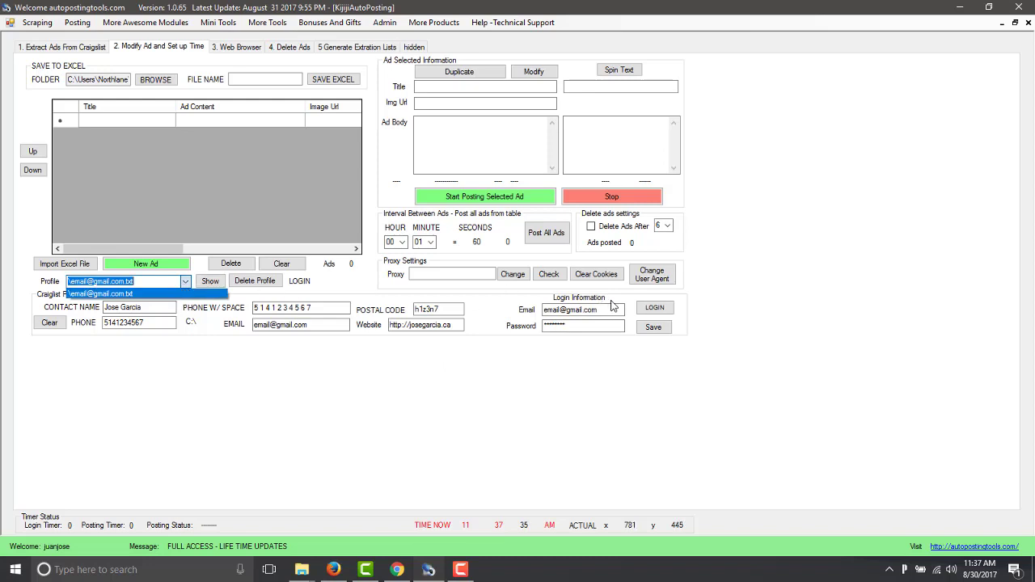
{"action": "left_click", "coordinate": [710, 328]}
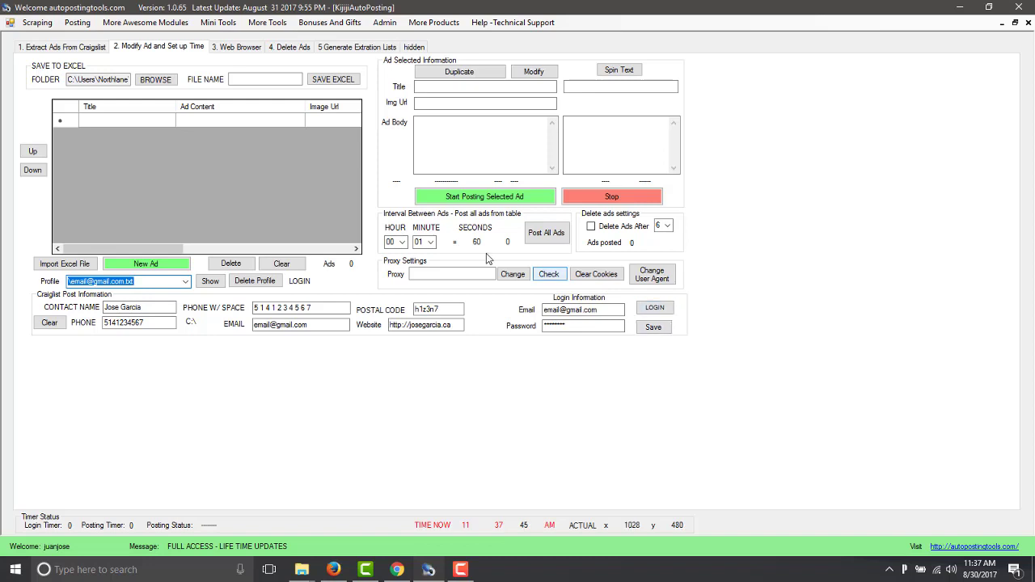
{"action": "left_click", "coordinate": [441, 273]}
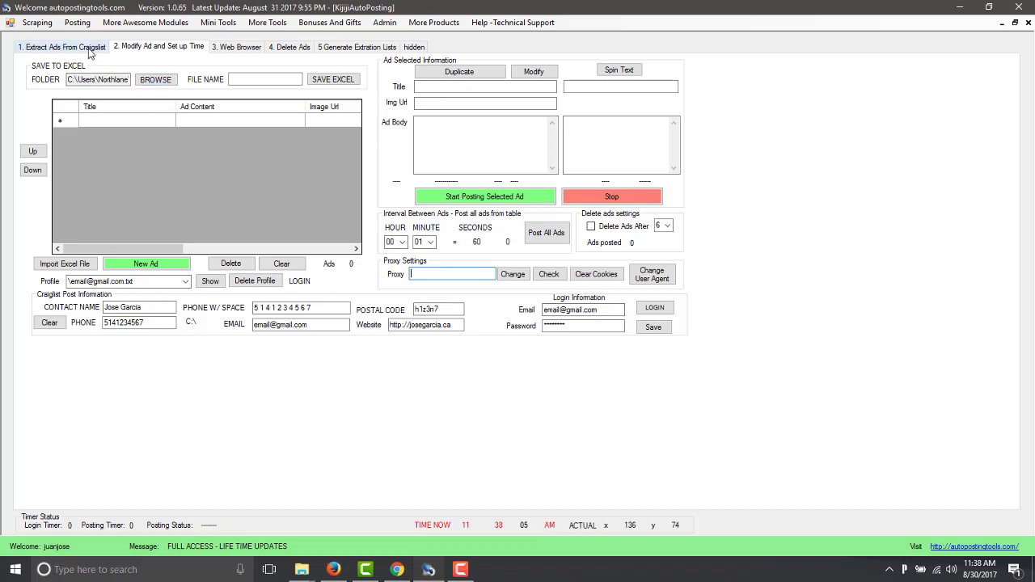
Return to the extracted Craigslist ads and preview "SLOW COMPUTER? WE DIAGNOSE FOR FREE!" down to its contact section.
{"action": "left_click", "coordinate": [65, 47]}
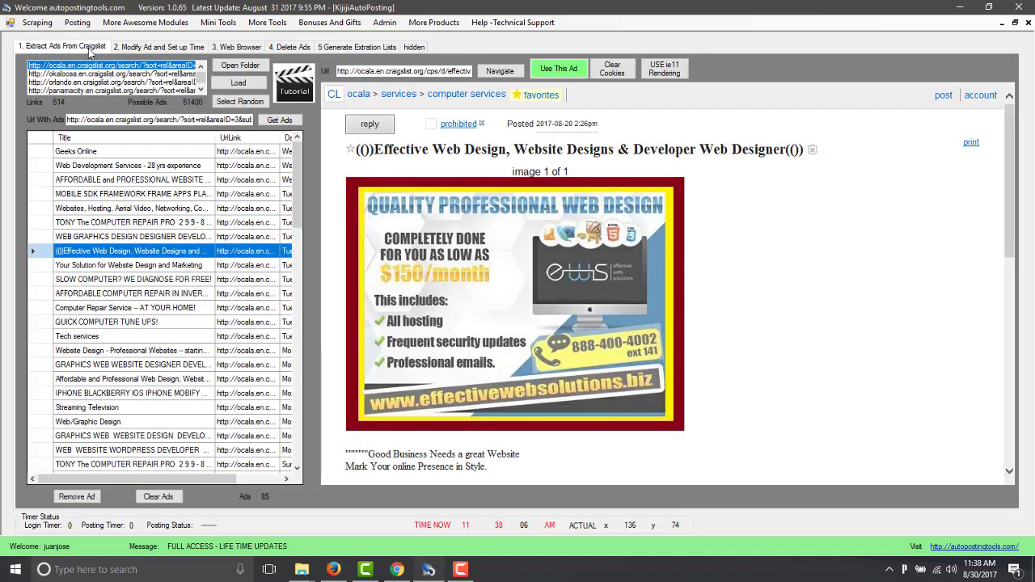
{"action": "left_click", "coordinate": [173, 279]}
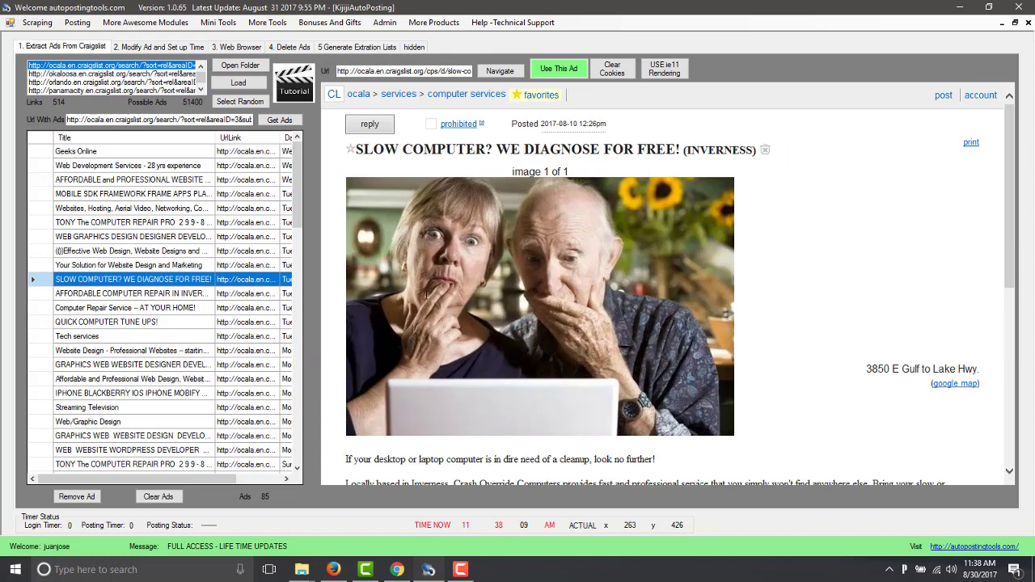
{"action": "scroll", "coordinate": [451, 312], "scroll_direction": "down", "scroll_amount": 3}
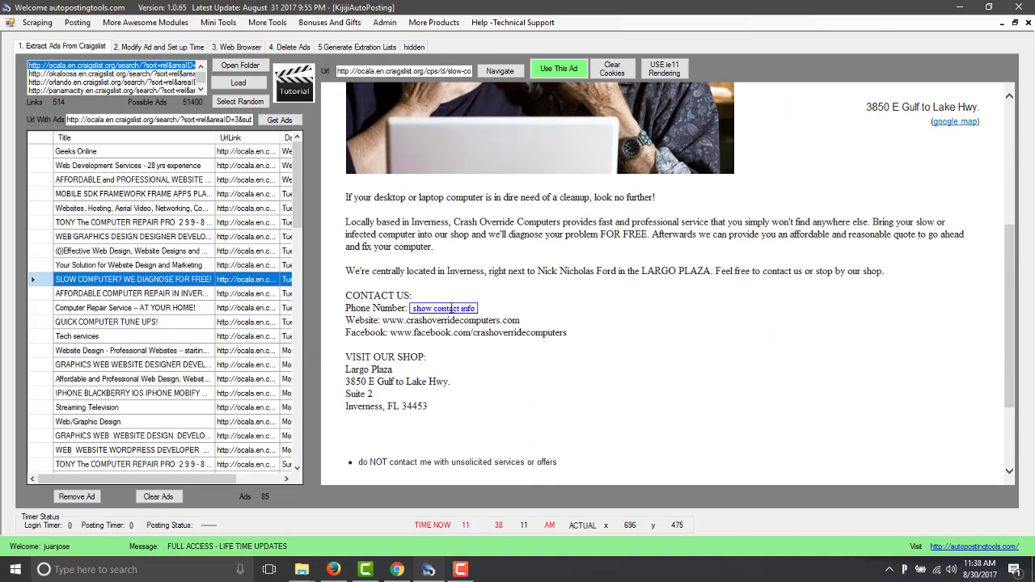
Preview the "Computer Repair Service" and "GRAPHICS WEB WEBSITE DESIGNER" ads, and open the latter for modification.
{"action": "left_click", "coordinate": [191, 309]}
{"action": "scroll", "coordinate": [609, 321], "scroll_direction": "down", "scroll_amount": 3}
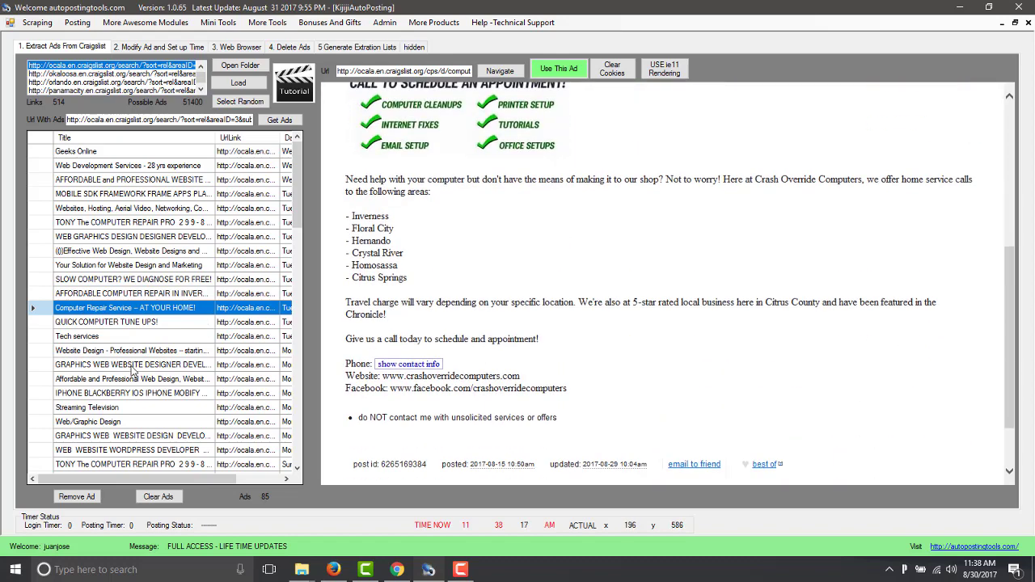
{"action": "left_click", "coordinate": [132, 368]}
{"action": "scroll", "coordinate": [538, 327], "scroll_direction": "down", "scroll_amount": 3}
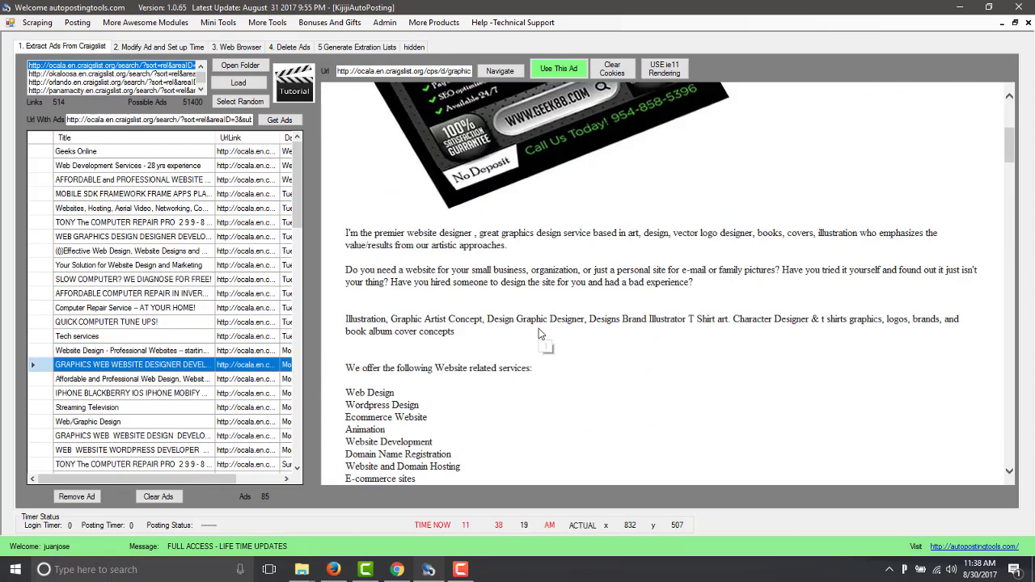
{"action": "scroll", "coordinate": [540, 335], "scroll_direction": "down", "scroll_amount": 10}
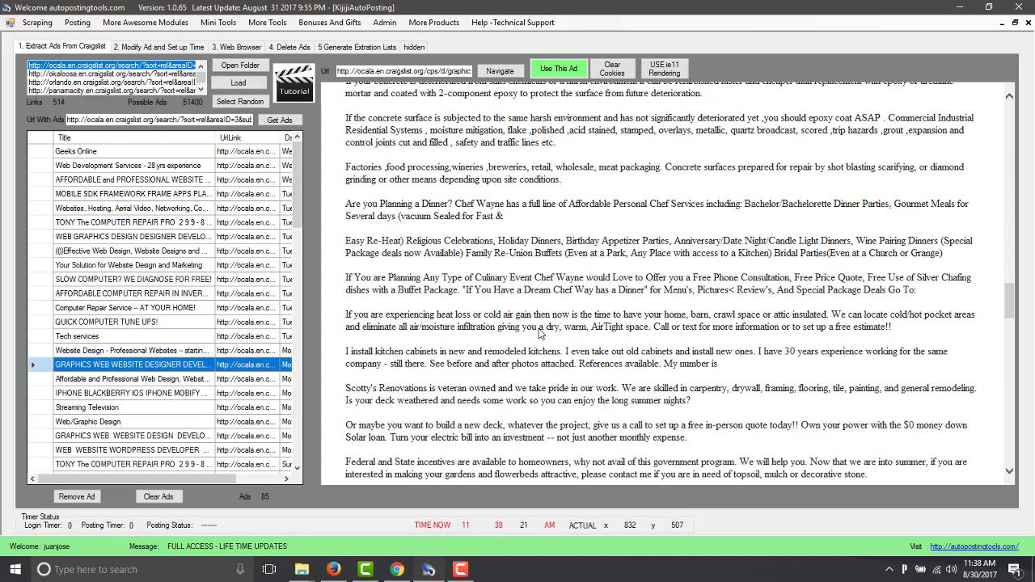
{"action": "scroll", "coordinate": [540, 334], "scroll_direction": "down", "scroll_amount": 10}
{"action": "scroll", "coordinate": [540, 328], "scroll_direction": "up", "scroll_amount": 20}
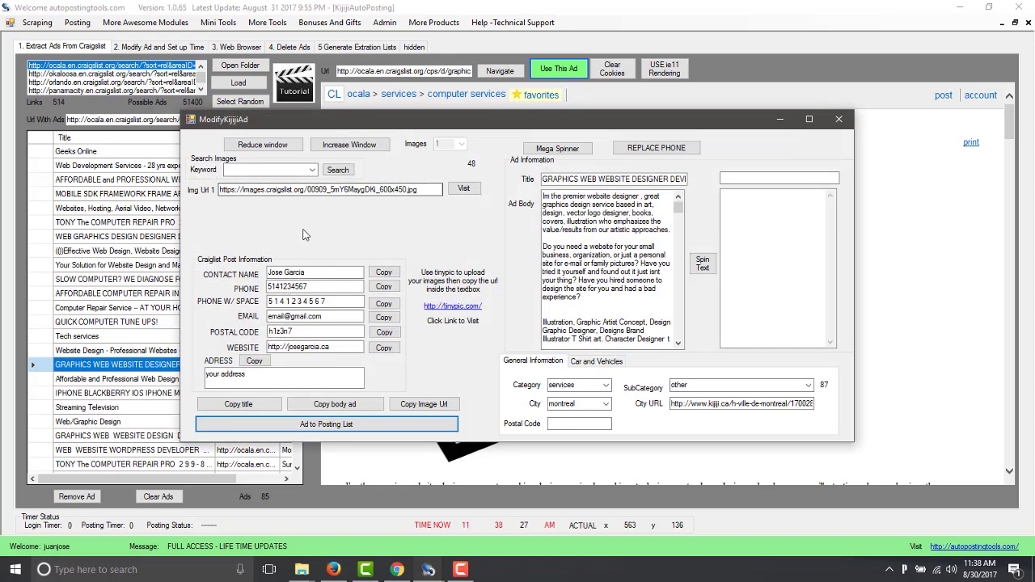
Delete all unrelated text below the "Seo" line of the service list in the ad body.
{"action": "scroll", "coordinate": [624, 253], "scroll_direction": "down", "scroll_amount": 10}
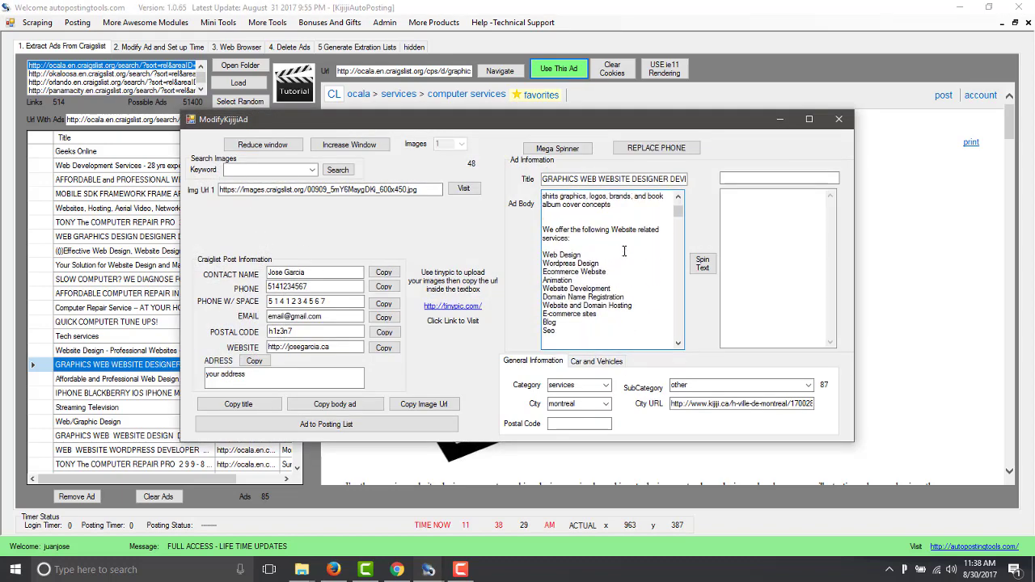
{"action": "scroll", "coordinate": [623, 252], "scroll_direction": "down", "scroll_amount": 2}
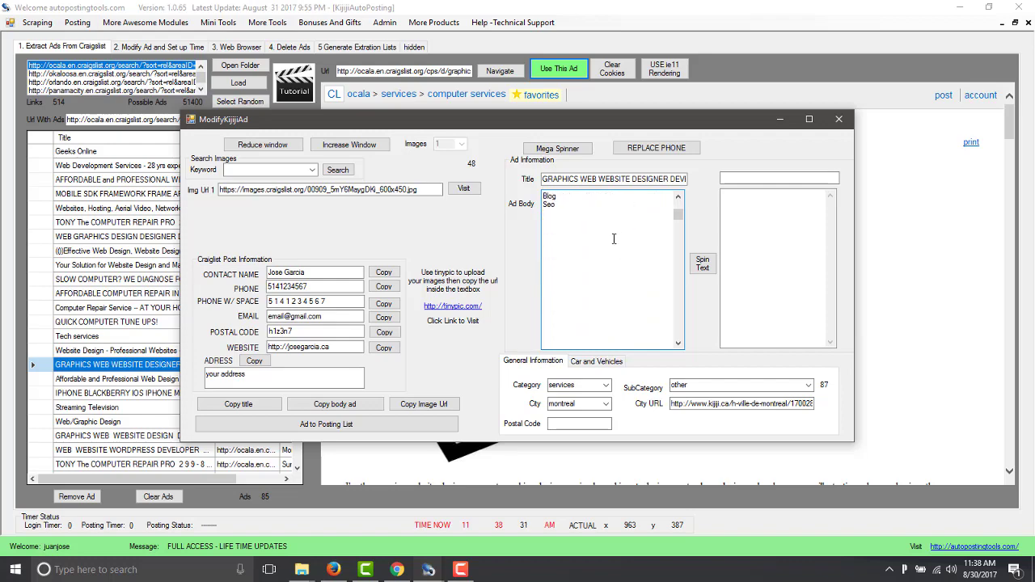
{"action": "key", "text": "shift+Up"}
{"action": "key", "text": "shift+Up"}
{"action": "key", "text": "shift+Up"}
{"action": "key", "text": "shift+Up"}
{"action": "key", "text": "shift+Up"}
{"action": "key", "text": "shift+Up"}
{"action": "key", "text": "shift+Up"}
{"action": "key", "text": "shift+Up"}
{"action": "key", "text": "shift+Up"}
{"action": "key", "text": "shift+Up"}
{"action": "key", "text": "shift+Up"}
{"action": "key", "text": "shift+Up"}
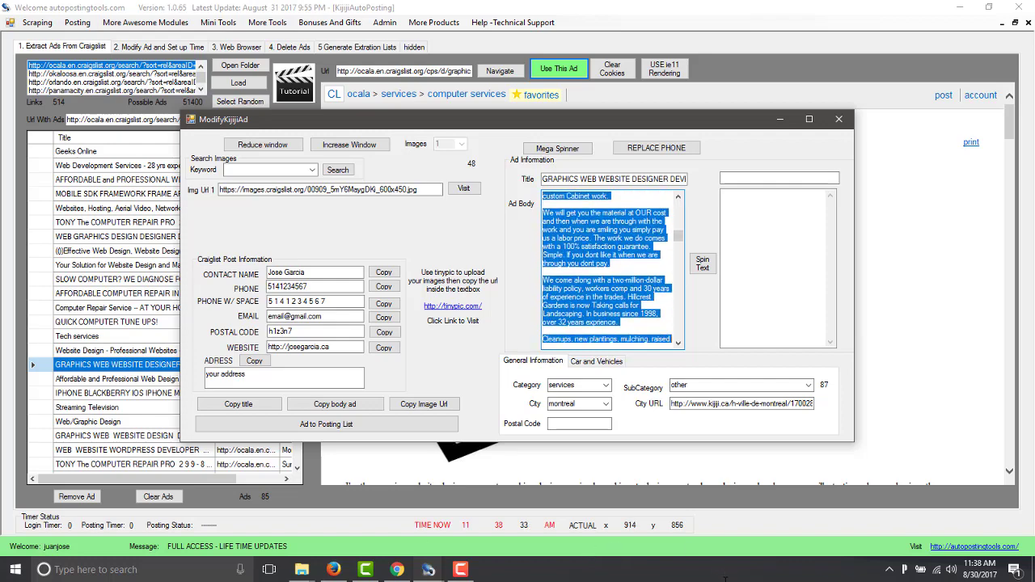
{"action": "key", "text": "shift+Up"}
{"action": "key", "text": "shift+Up"}
{"action": "key", "text": "shift+Up"}
{"action": "key", "text": "shift+Up"}
{"action": "key", "text": "shift+Up"}
{"action": "key", "text": "shift+Up"}
{"action": "key", "text": "shift+Up"}
{"action": "key", "text": "shift+Up"}
{"action": "key", "text": "shift+Up"}
{"action": "key", "text": "shift+Up"}
{"action": "key", "text": "shift+Up"}
{"action": "key", "text": "shift+Up"}
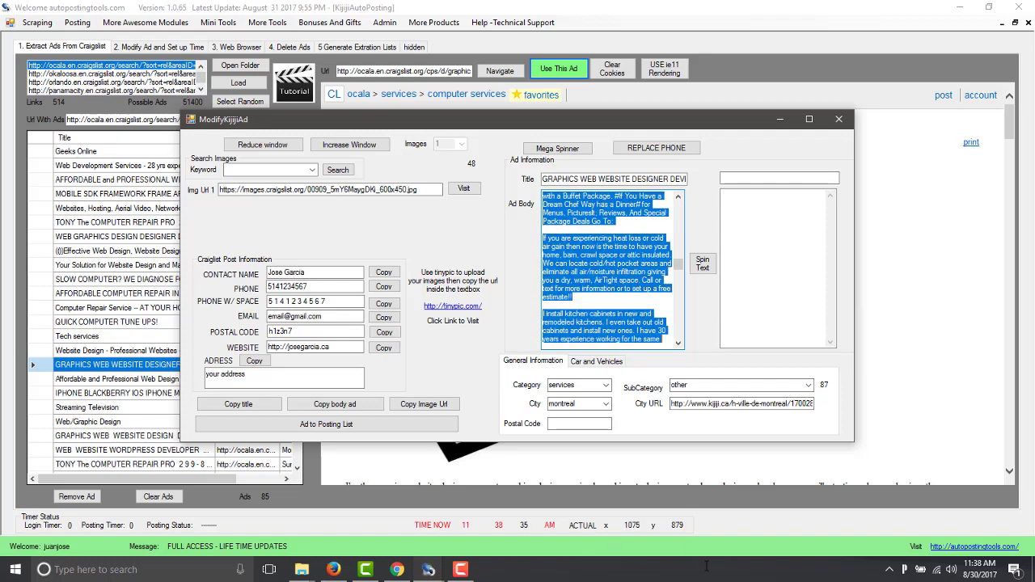
{"action": "left_click_drag", "start_coordinate": [694, 565], "coordinate": [712, 579]}
{"action": "key", "text": "ctrl+v"}
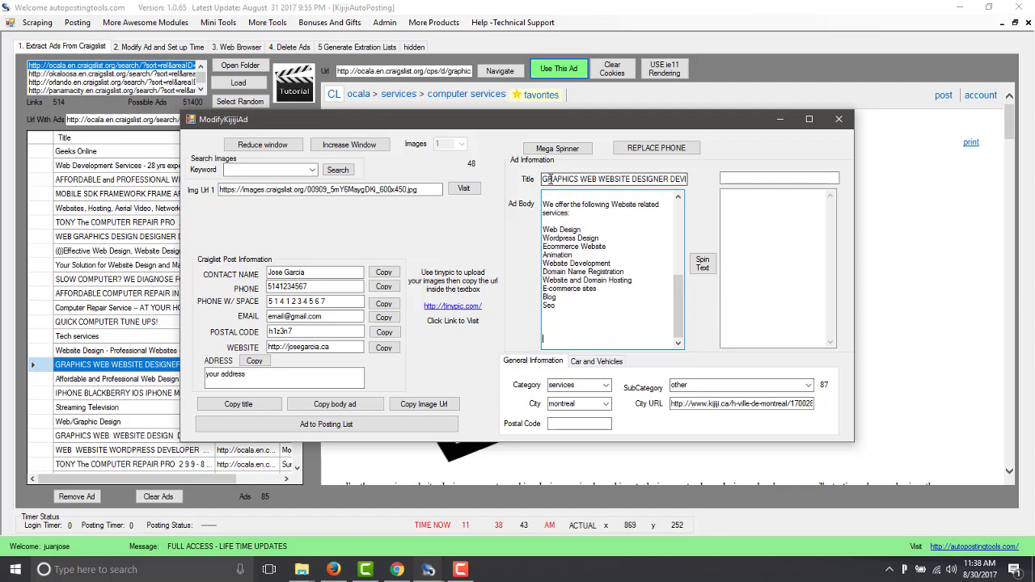
Replace the ad title with "Website Development".
{"action": "left_click", "coordinate": [545, 179]}
{"action": "left_click_drag", "start_coordinate": [544, 179], "coordinate": [695, 191]}
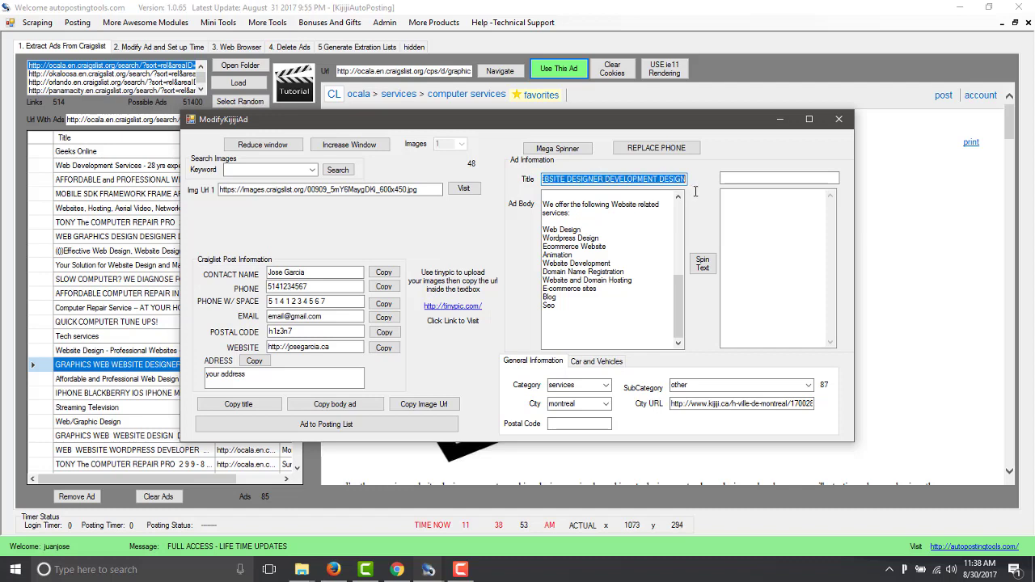
{"action": "type", "text": "G"}
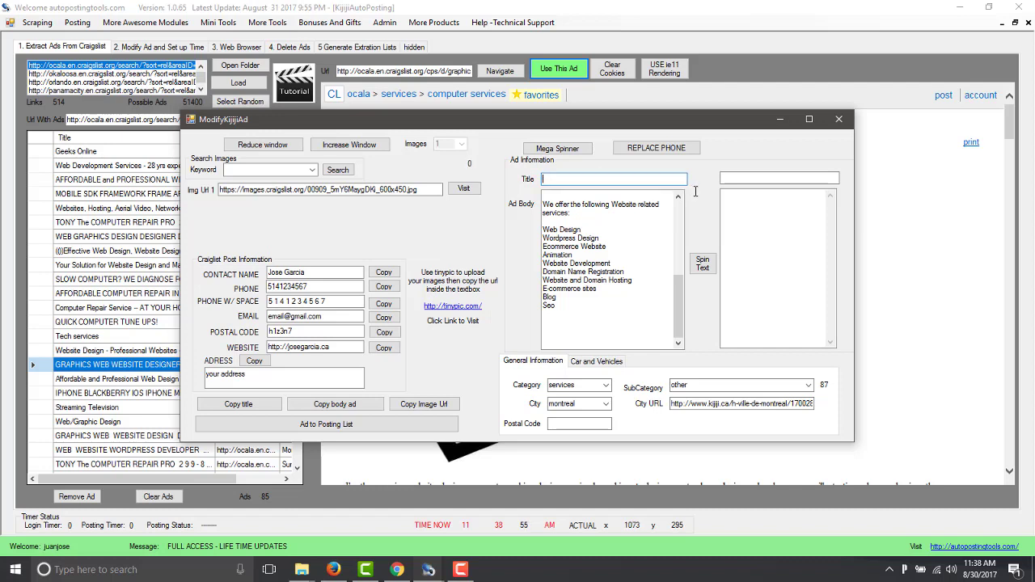
{"action": "type", "text": "Website DEve"}
{"action": "key", "text": "BackSpace"}
{"action": "key", "text": "BackSpace"}
{"action": "key", "text": "BackSpace"}
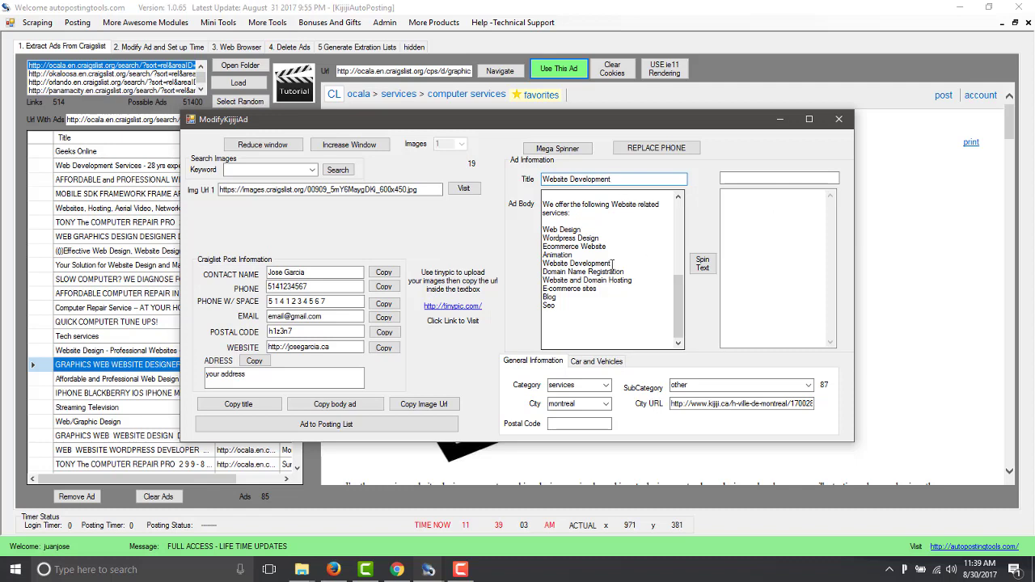
Add a "Call me" line with the contact phone number below the service list, and highlight the stored contact name and phone.
{"action": "left_click", "coordinate": [612, 320]}
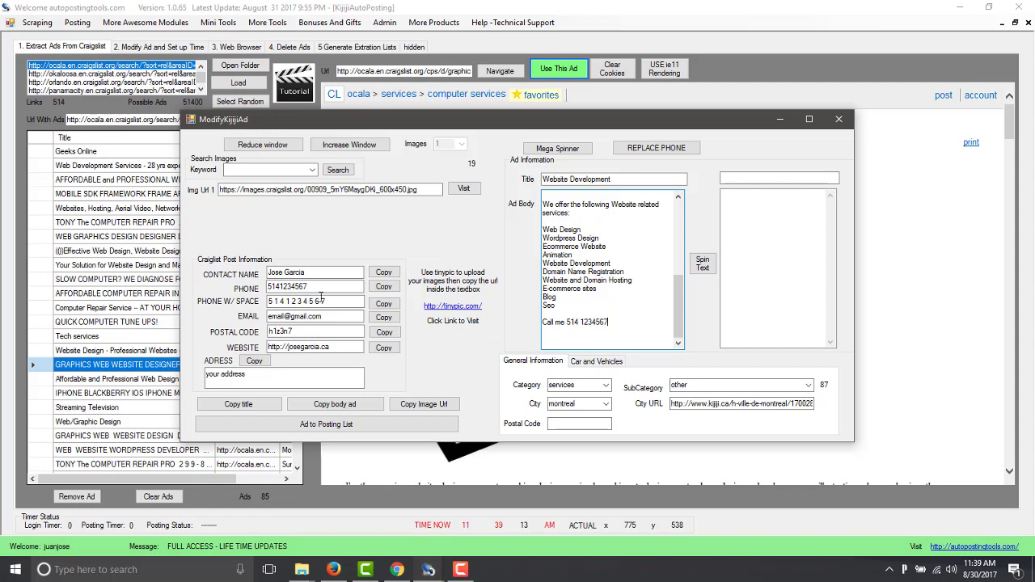
{"action": "left_click", "coordinate": [332, 273]}
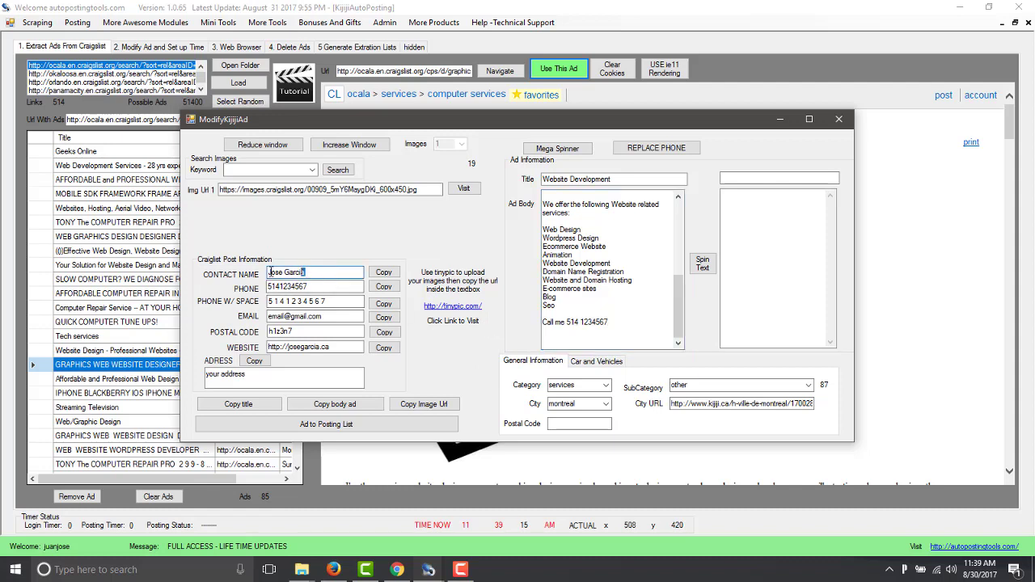
{"action": "left_click_drag", "start_coordinate": [324, 273], "coordinate": [251, 275]}
{"action": "left_click_drag", "start_coordinate": [318, 288], "coordinate": [243, 279]}
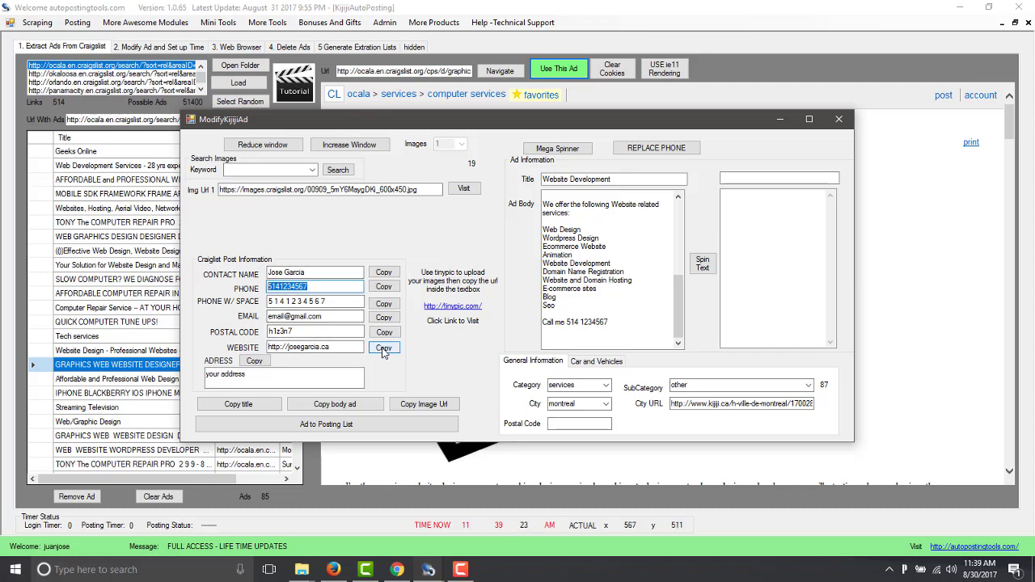
Copy the contact website and append a "Visit my site" line with that address to the ad body.
{"action": "left_click", "coordinate": [383, 347]}
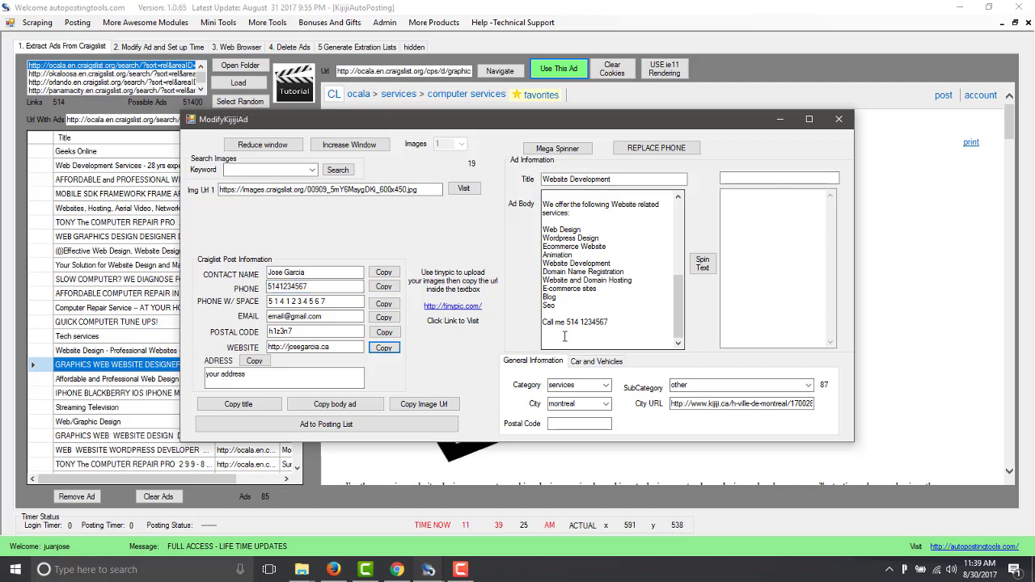
{"action": "left_click", "coordinate": [565, 335]}
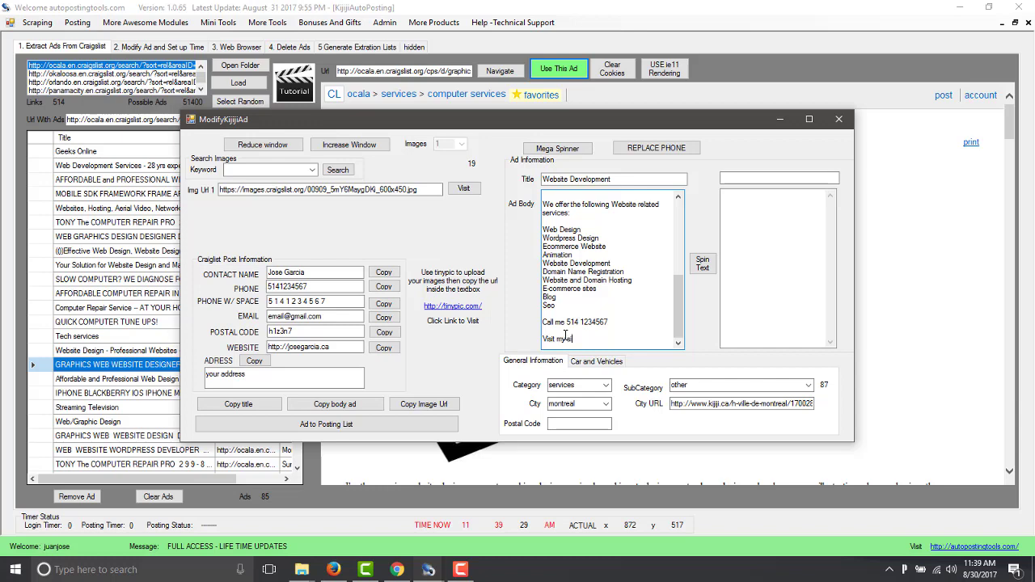
{"action": "key", "text": "ctrl+v"}
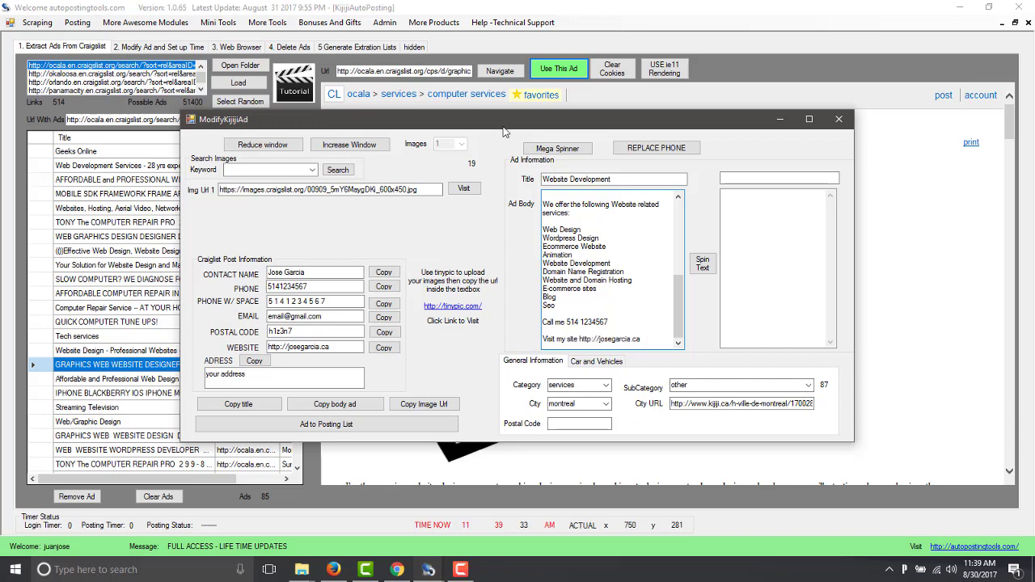
Move the ad editing window up and search for images with the keyword "website development".
{"action": "left_click_drag", "start_coordinate": [503, 122], "coordinate": [451, 77]}
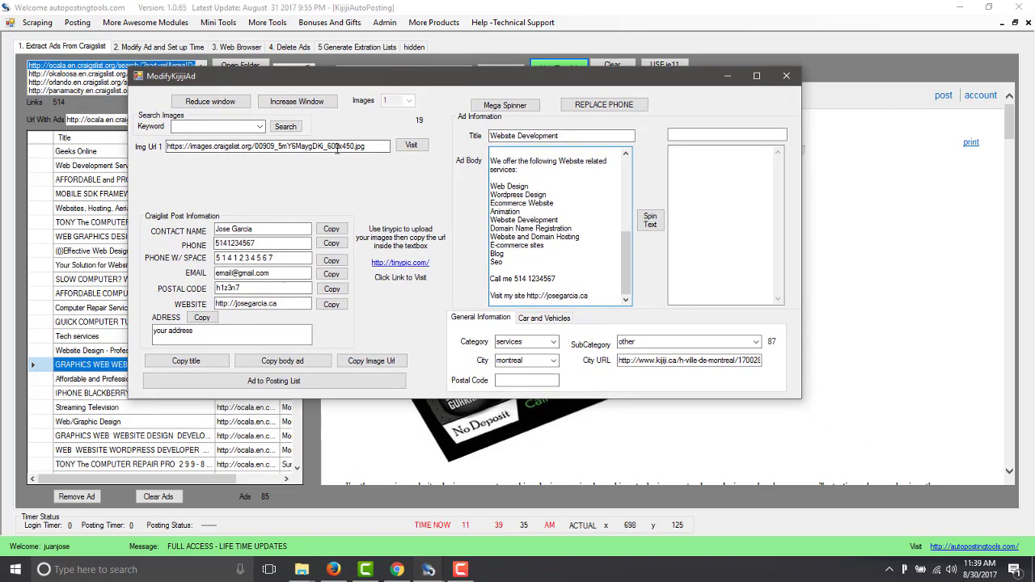
{"action": "left_click", "coordinate": [237, 124]}
{"action": "type", "text": "website devel"}
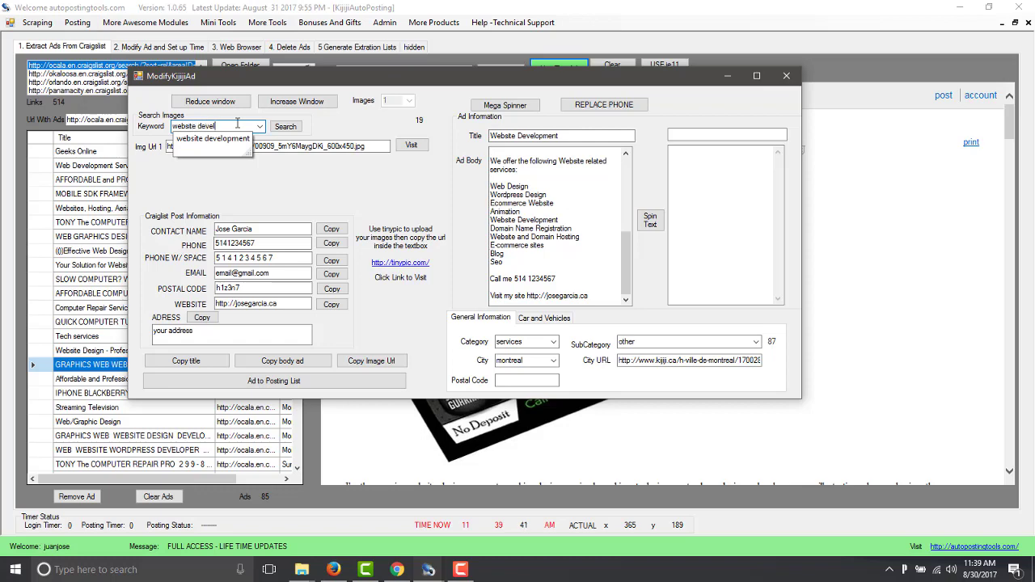
{"action": "type", "text": "opment"}
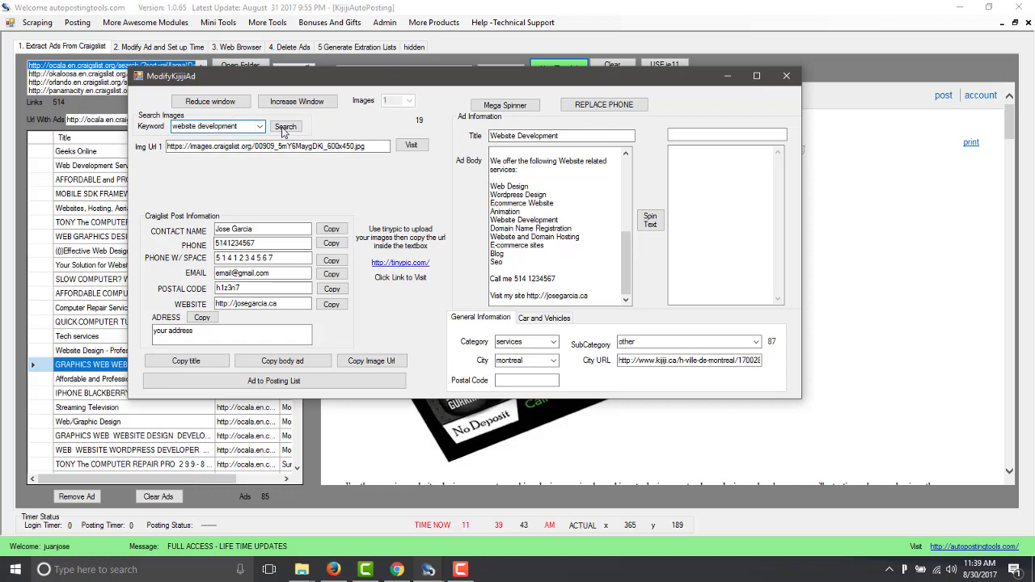
{"action": "left_click", "coordinate": [286, 126]}
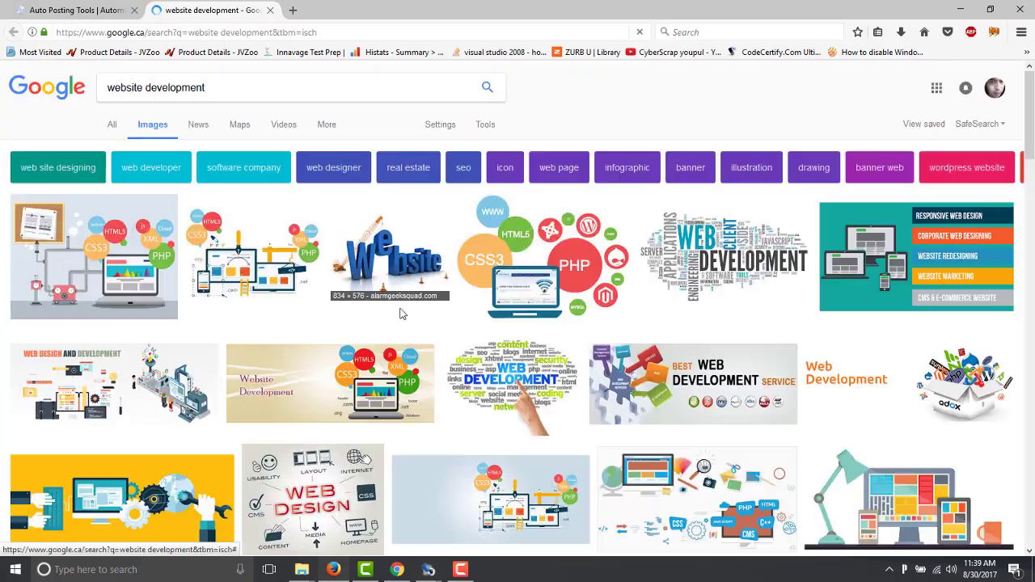
Open the full-size image of the laptop with CSS3 and PHP circles and copy its web address.
{"action": "left_click", "coordinate": [558, 267]}
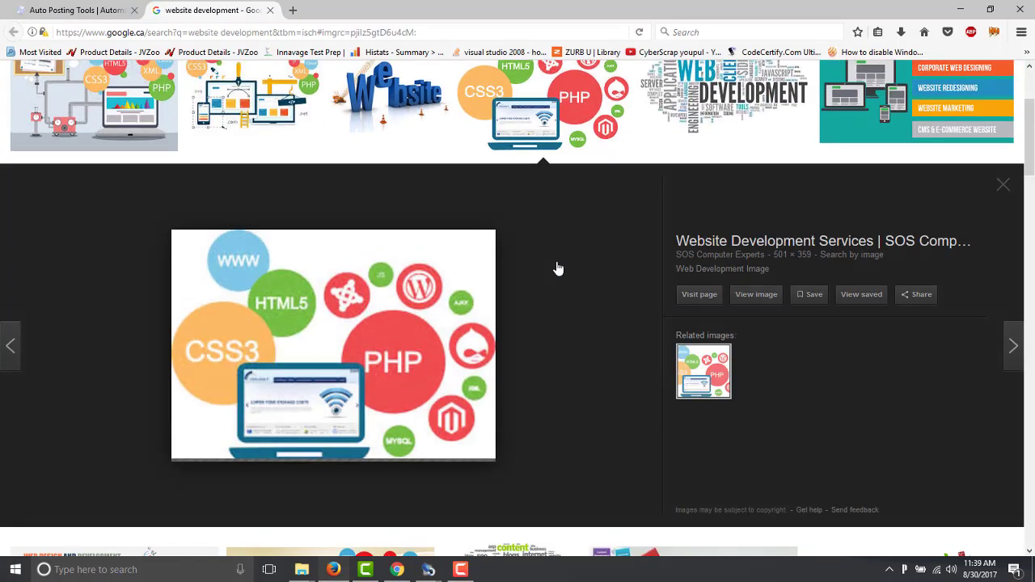
{"action": "left_click", "coordinate": [748, 303]}
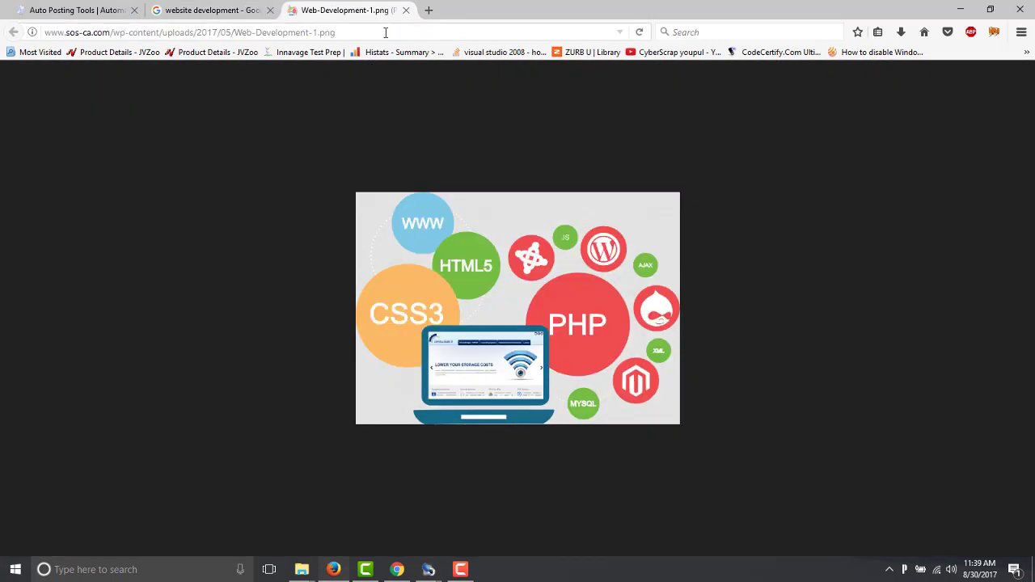
{"action": "left_click", "coordinate": [376, 34]}
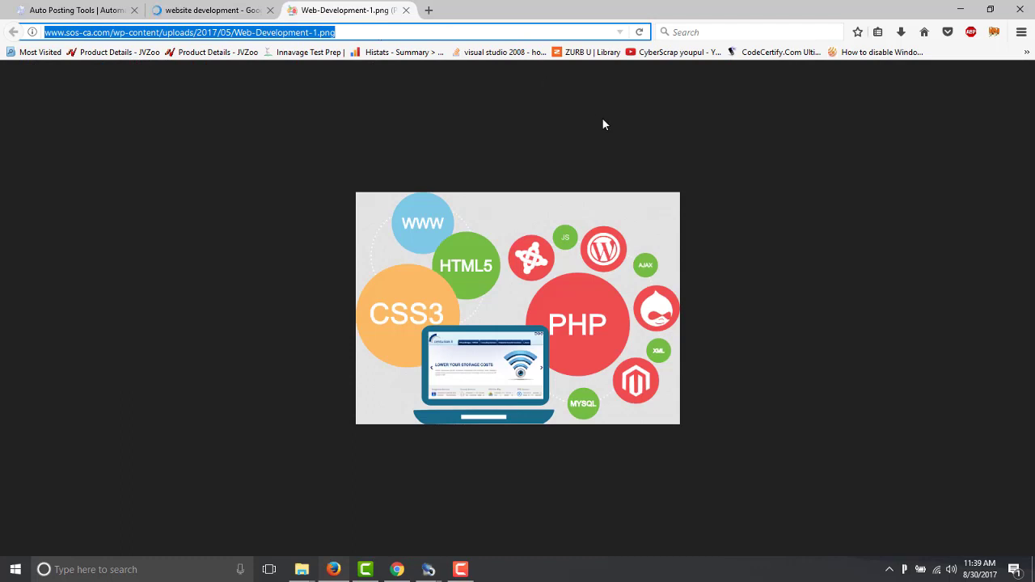
Switch back to the ModifyKijijiAd window and replace the first image URL with the copied Web-Development-1.png address.
{"action": "mouse_move", "coordinate": [429, 570]}
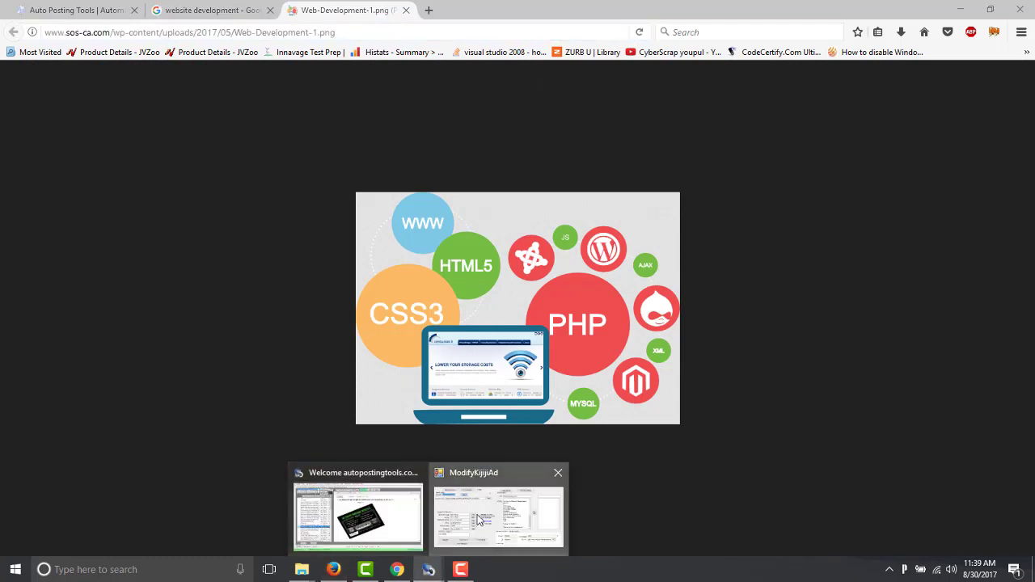
{"action": "left_click", "coordinate": [480, 518]}
{"action": "left_click_drag", "start_coordinate": [373, 145], "coordinate": [111, 140]}
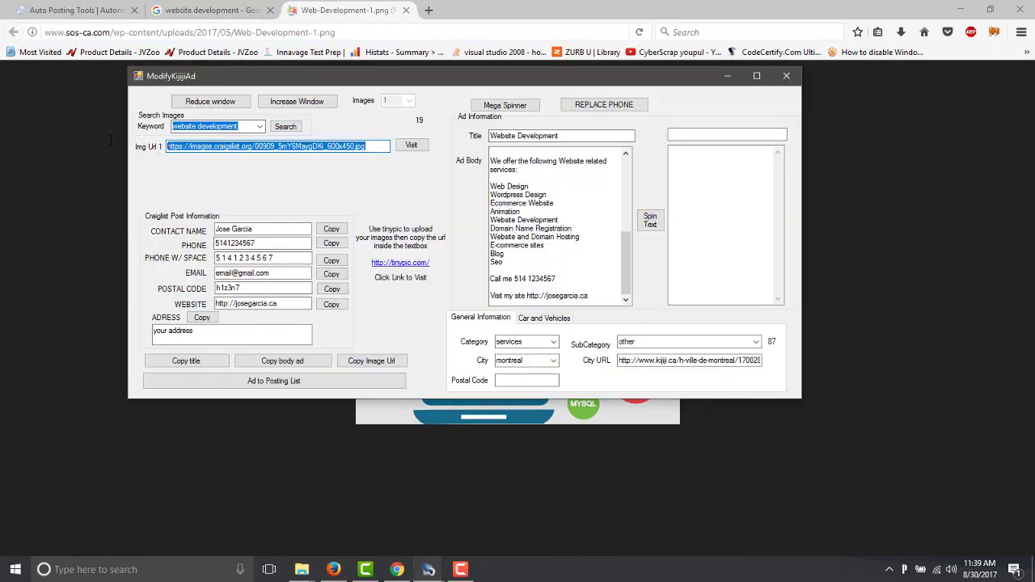
{"action": "key", "text": "ctrl+v"}
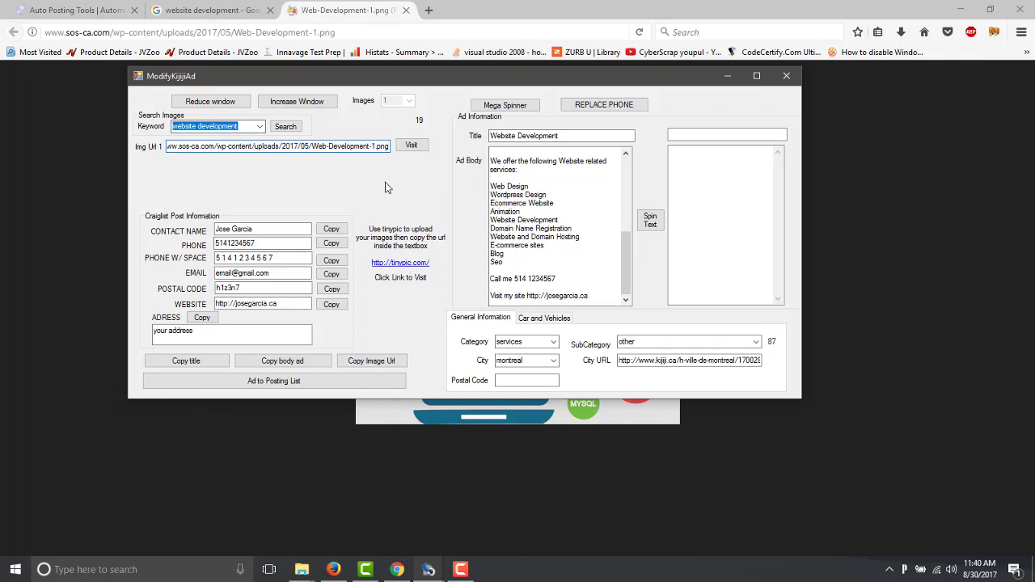
{"action": "left_click_drag", "start_coordinate": [376, 145], "coordinate": [393, 147]}
Review the category choices, set the city to laval, and highlight its City URL.
{"action": "left_click", "coordinate": [554, 342]}
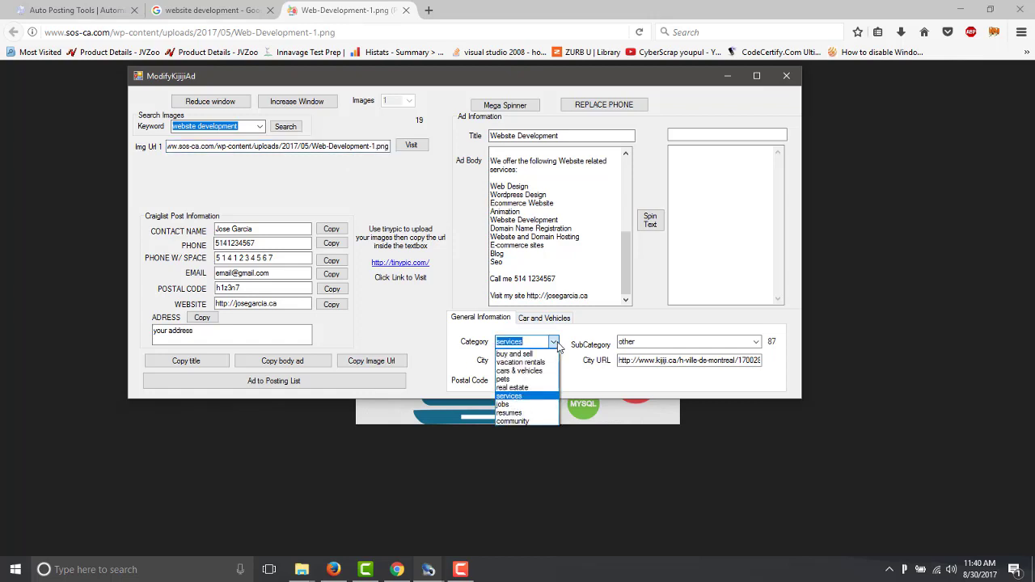
{"action": "left_click", "coordinate": [555, 342]}
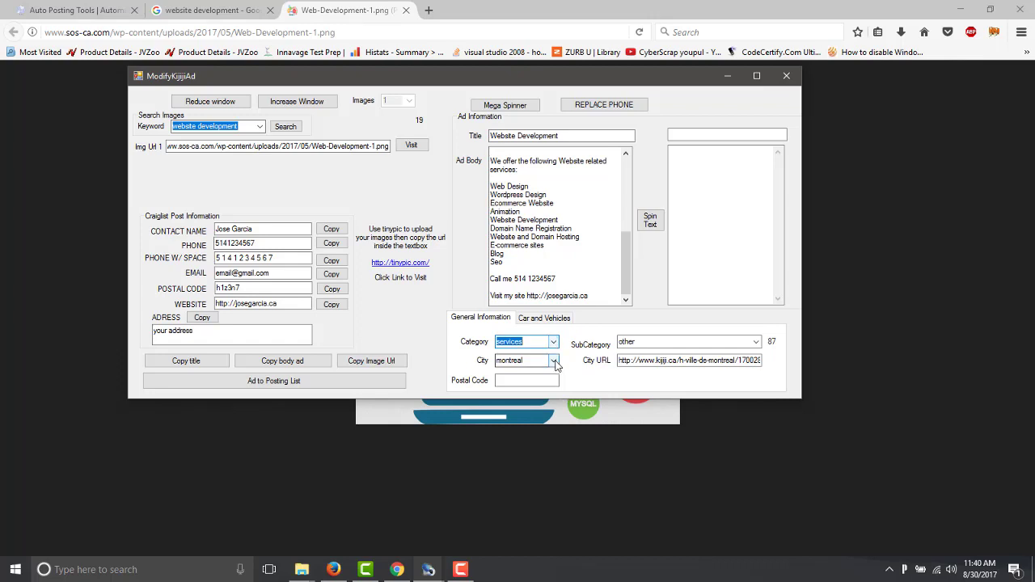
{"action": "left_click", "coordinate": [554, 361]}
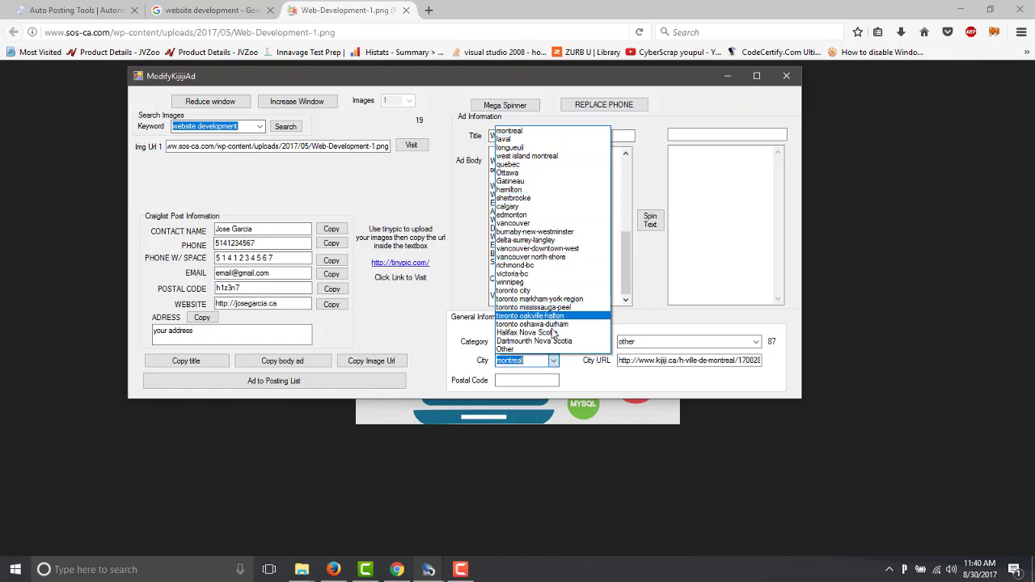
{"action": "left_click", "coordinate": [532, 139]}
{"action": "left_click_drag", "start_coordinate": [652, 356], "coordinate": [762, 364]}
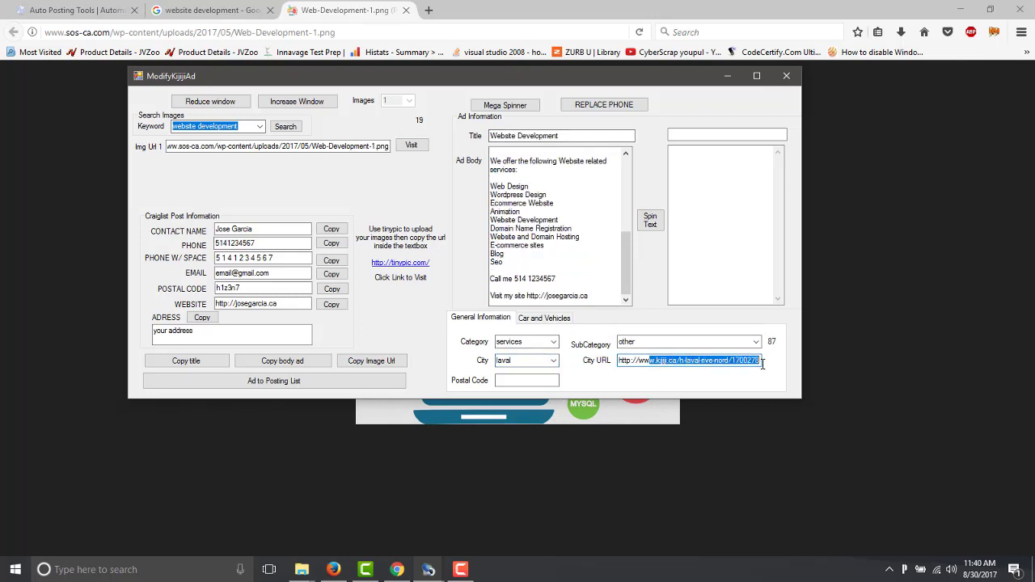
Set the city back to montreal and highlight the matching City URL.
{"action": "left_click", "coordinate": [524, 359]}
{"action": "left_click", "coordinate": [554, 361]}
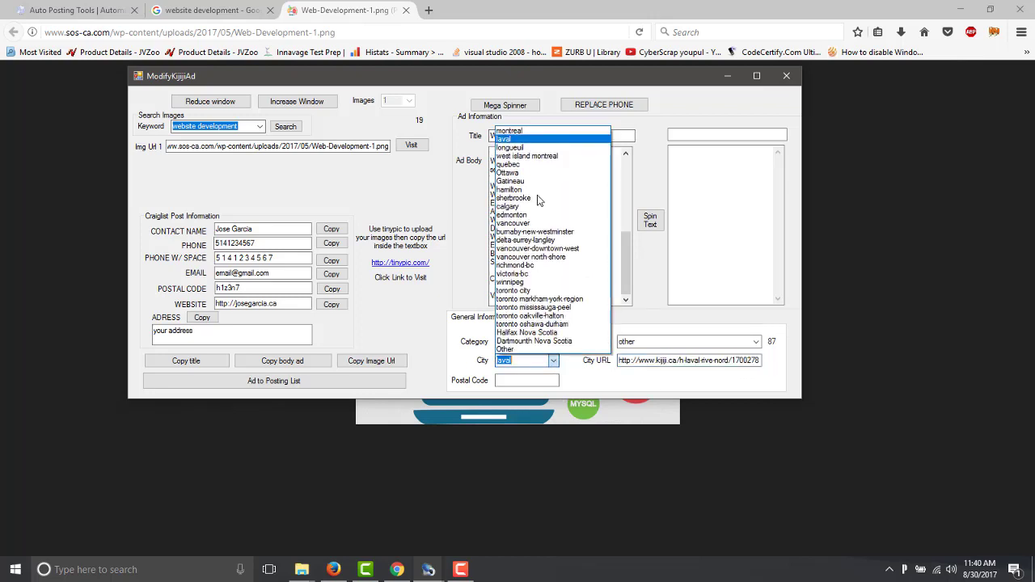
{"action": "left_click", "coordinate": [526, 131]}
{"action": "left_click_drag", "start_coordinate": [640, 360], "coordinate": [765, 364]}
Set the ad's city to Other so that a custom city link can be entered.
{"action": "left_click", "coordinate": [555, 361]}
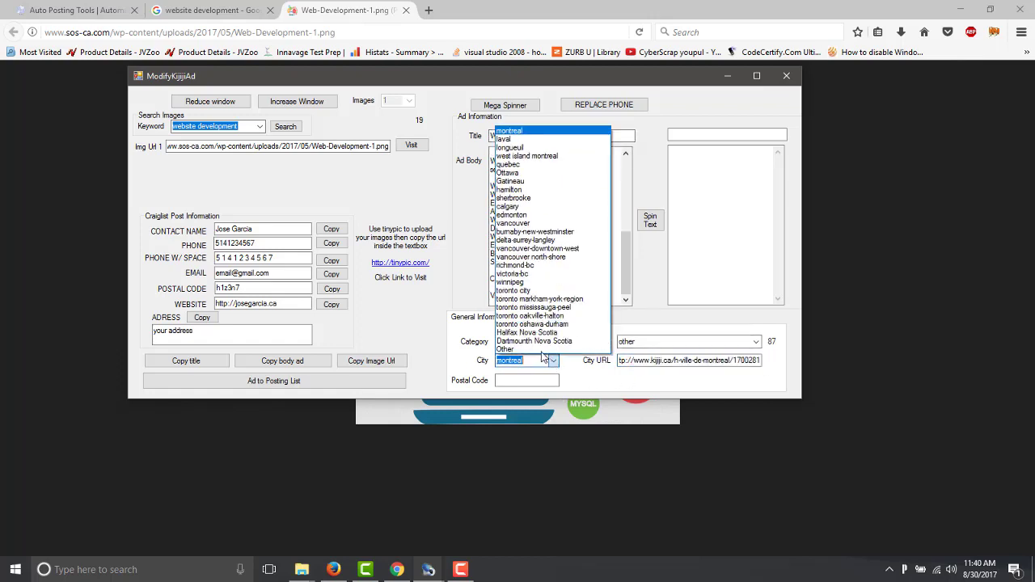
{"action": "left_click", "coordinate": [540, 348]}
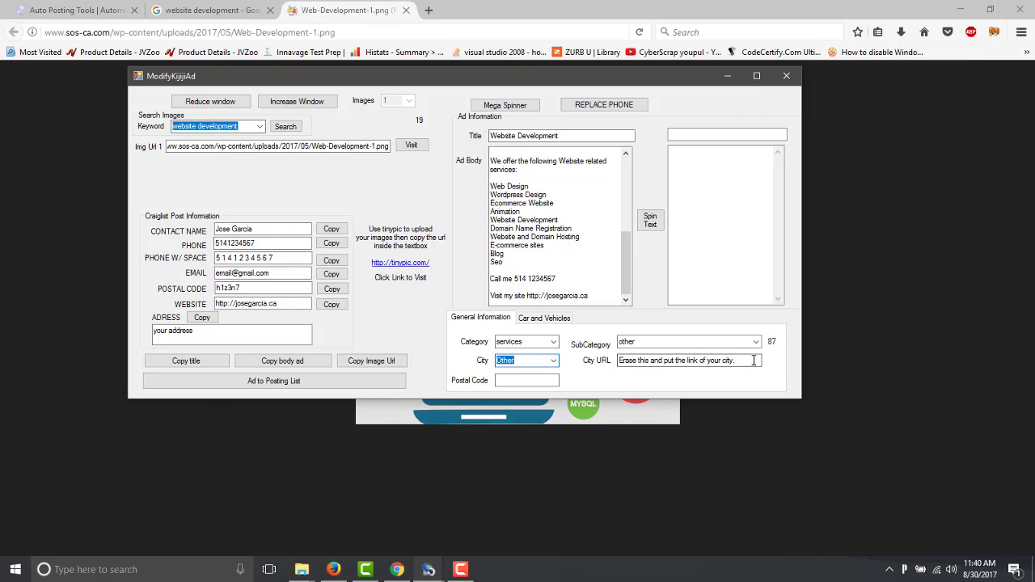
Highlight the City URL placeholder text, set the ad's city back to montreal, and fill in the postal code.
{"action": "left_click_drag", "start_coordinate": [754, 361], "coordinate": [531, 358]}
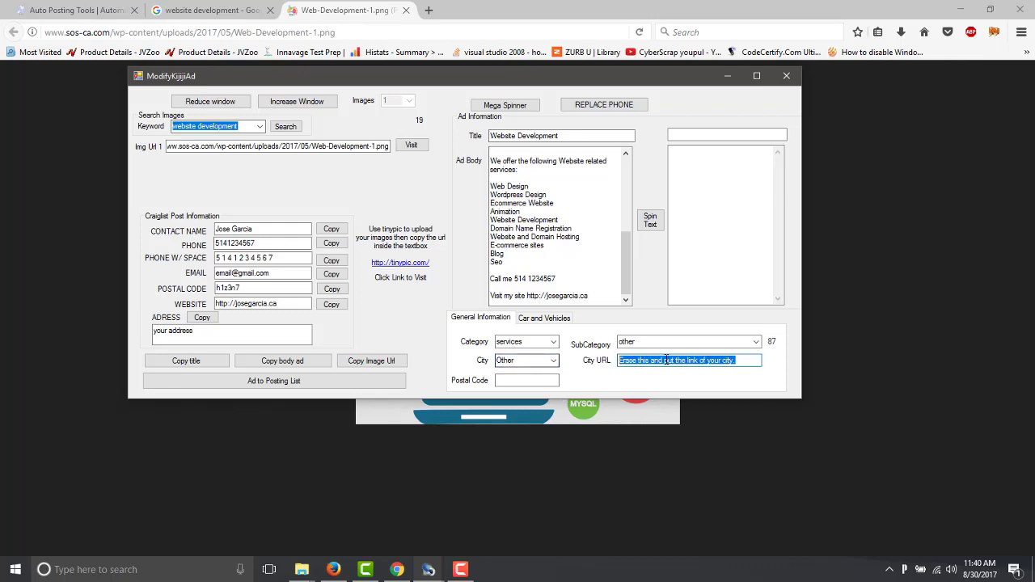
{"action": "left_click", "coordinate": [554, 362]}
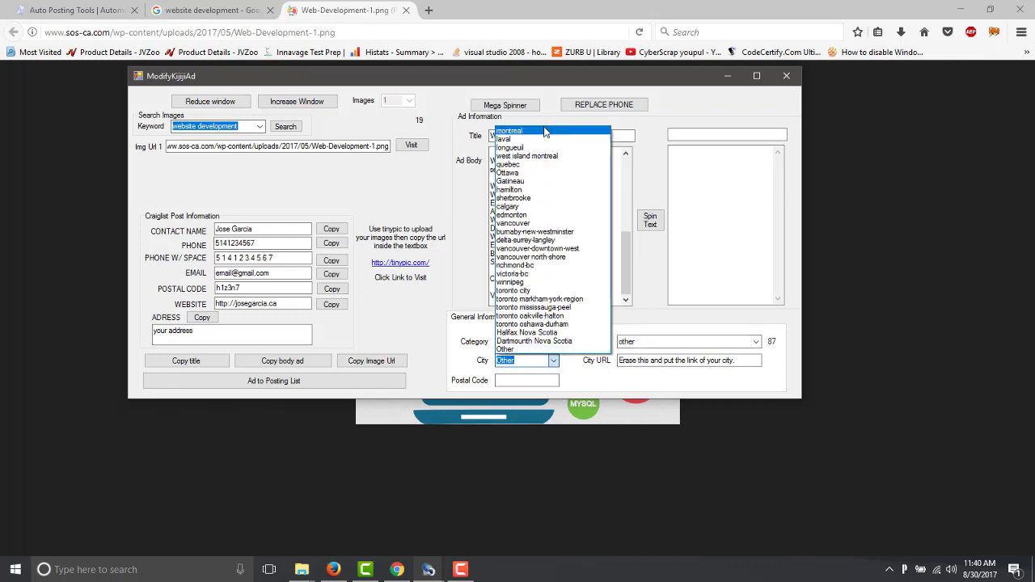
{"action": "left_click", "coordinate": [545, 132]}
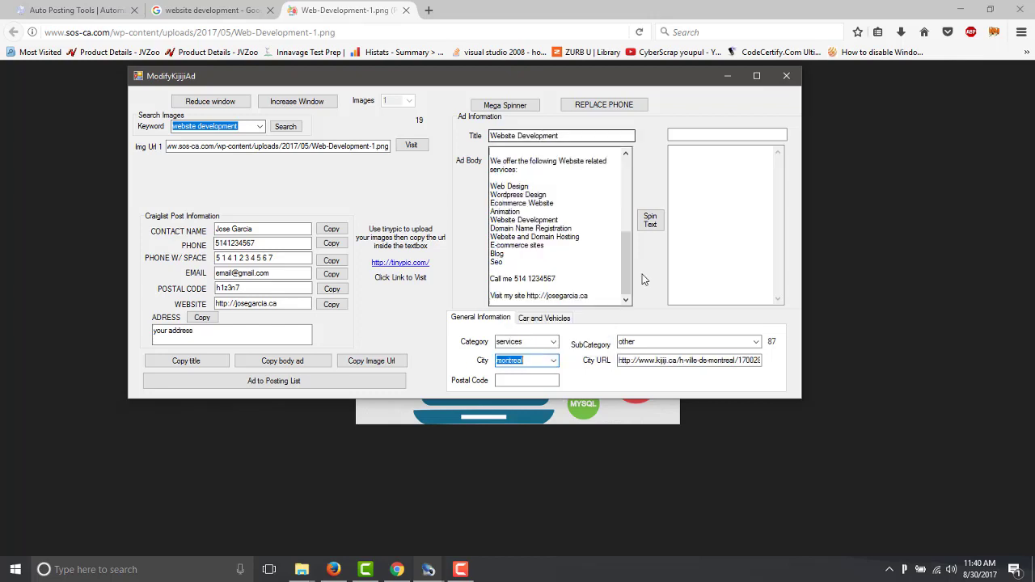
{"action": "left_click", "coordinate": [537, 378]}
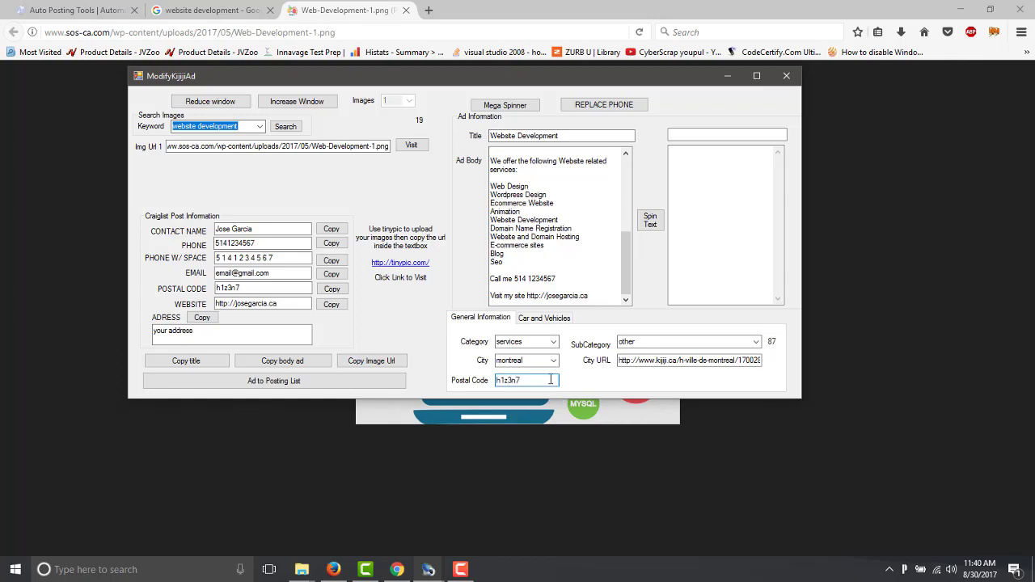
Look through the subcategories, choose other, and add the ad to the posting list.
{"action": "left_click", "coordinate": [758, 343]}
{"action": "scroll", "coordinate": [716, 309], "scroll_direction": "up", "scroll_amount": 2}
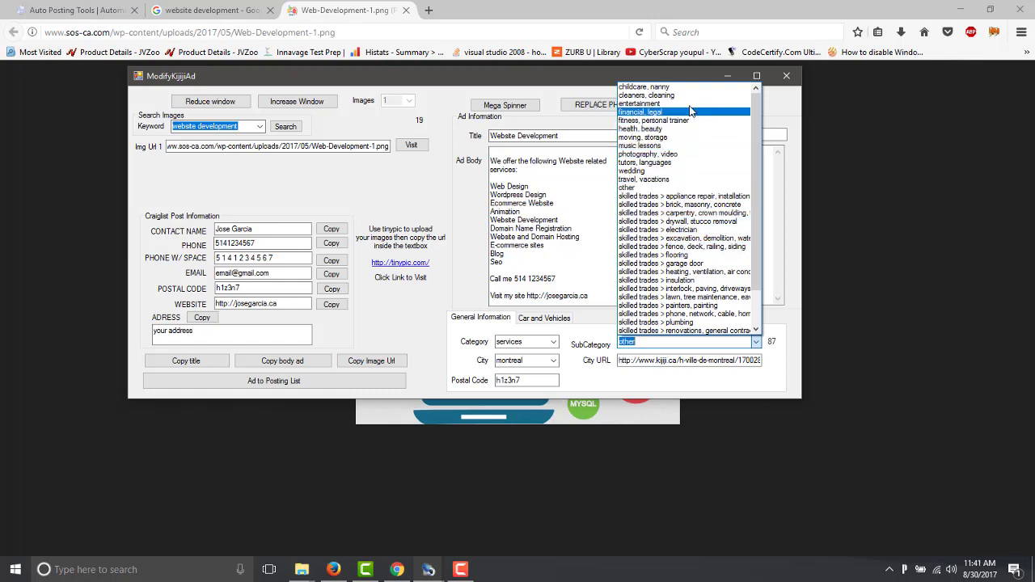
{"action": "left_click", "coordinate": [683, 189]}
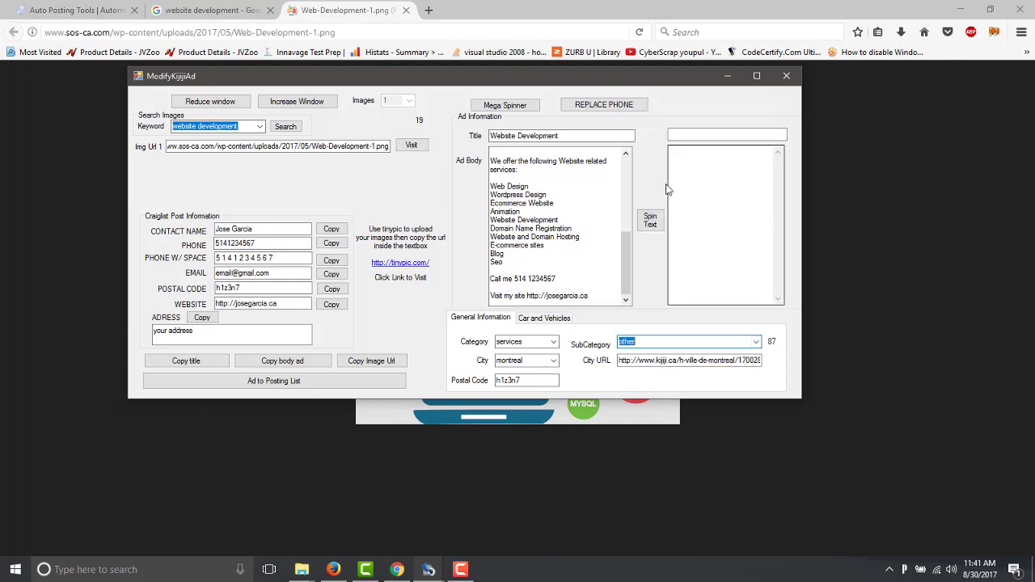
{"action": "left_click", "coordinate": [344, 384]}
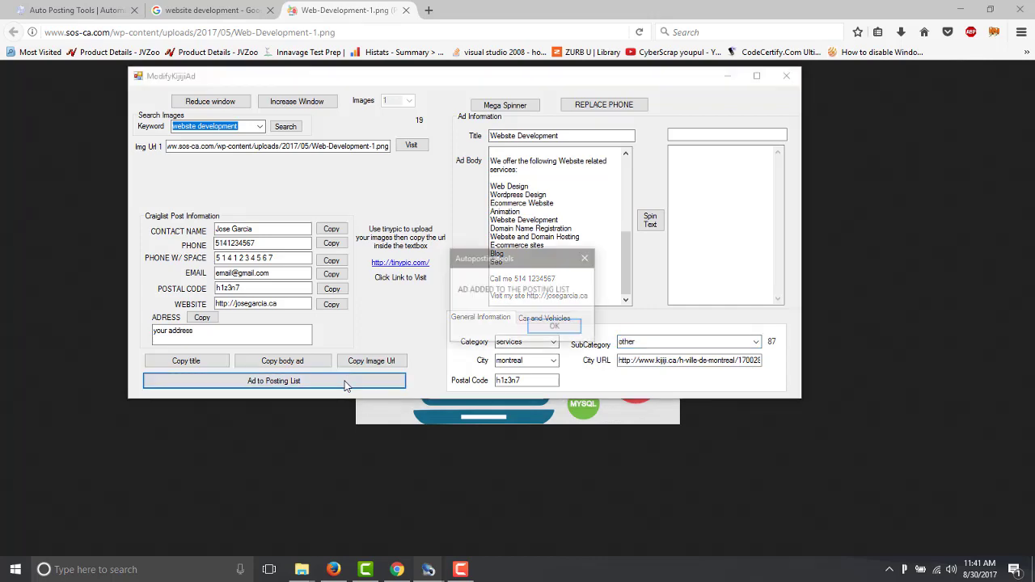
{"action": "left_click", "coordinate": [547, 333]}
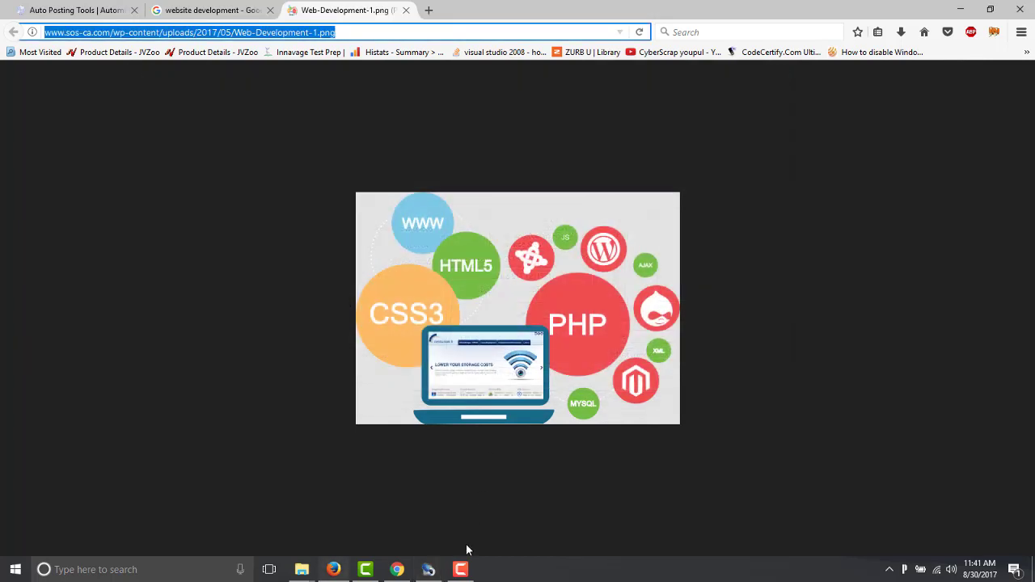
Switch to the main autopostingtools window and select the Website Development ad in the Modify Ad and Set up Time section.
{"action": "left_click", "coordinate": [428, 569]}
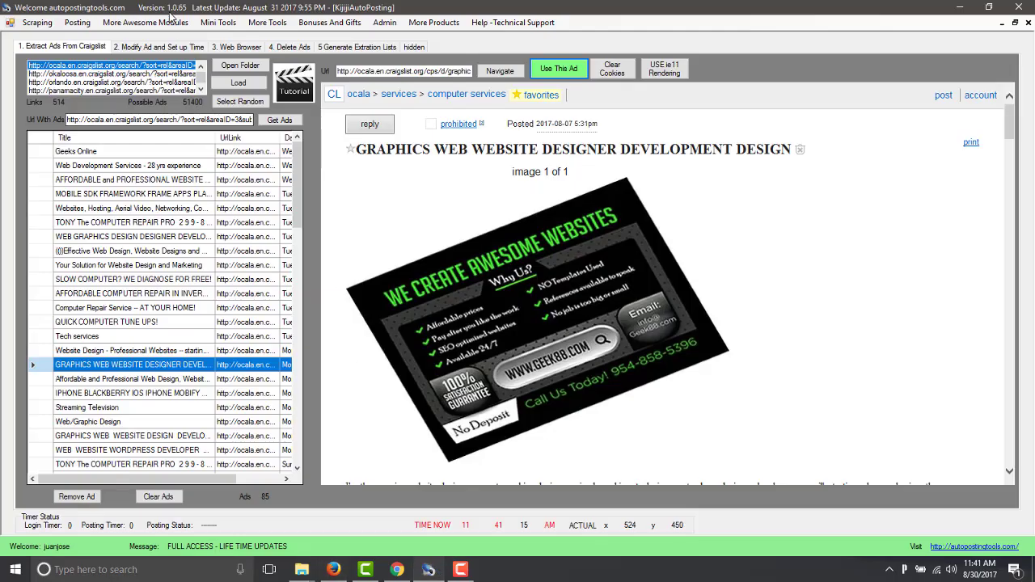
{"action": "left_click", "coordinate": [167, 48]}
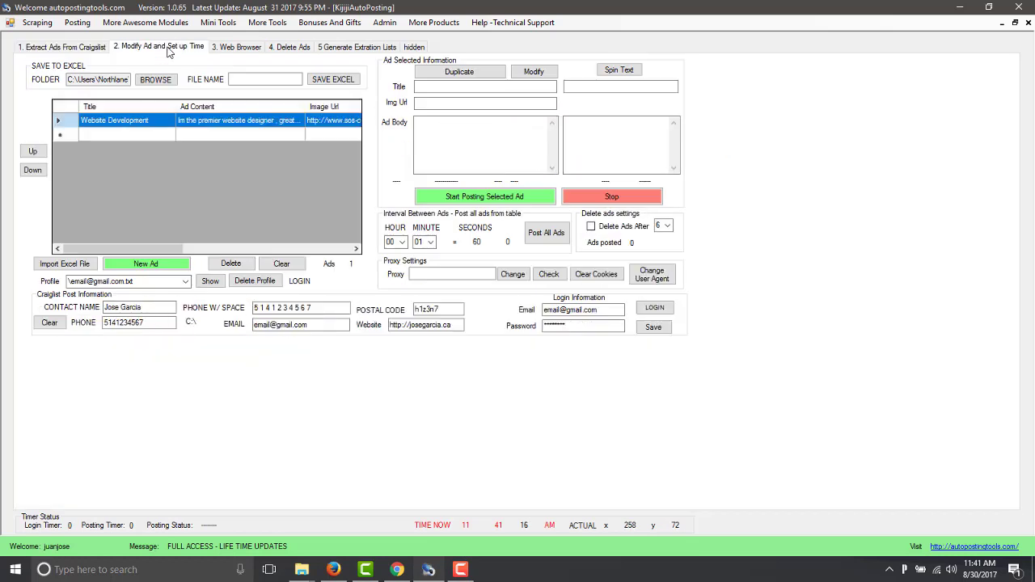
{"action": "left_click", "coordinate": [167, 122]}
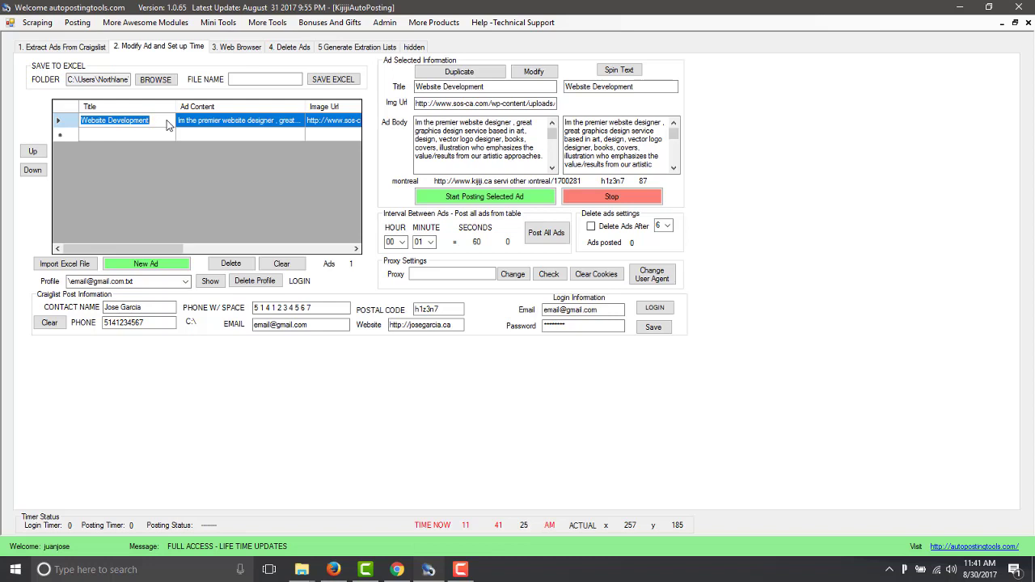
Save the posting list as an Excel file named ads today on the Desktop.
{"action": "left_click", "coordinate": [276, 78]}
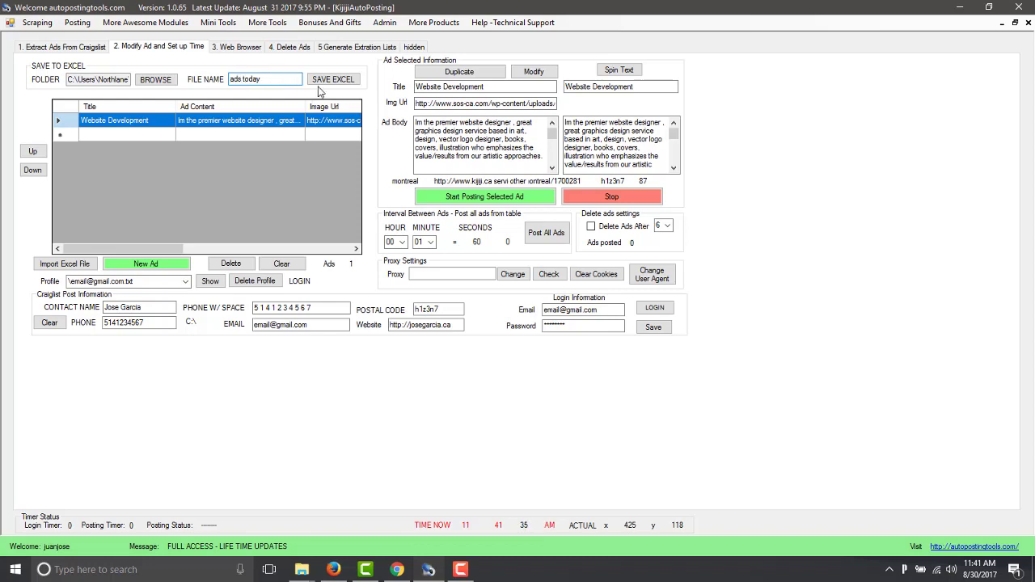
{"action": "left_click", "coordinate": [153, 81]}
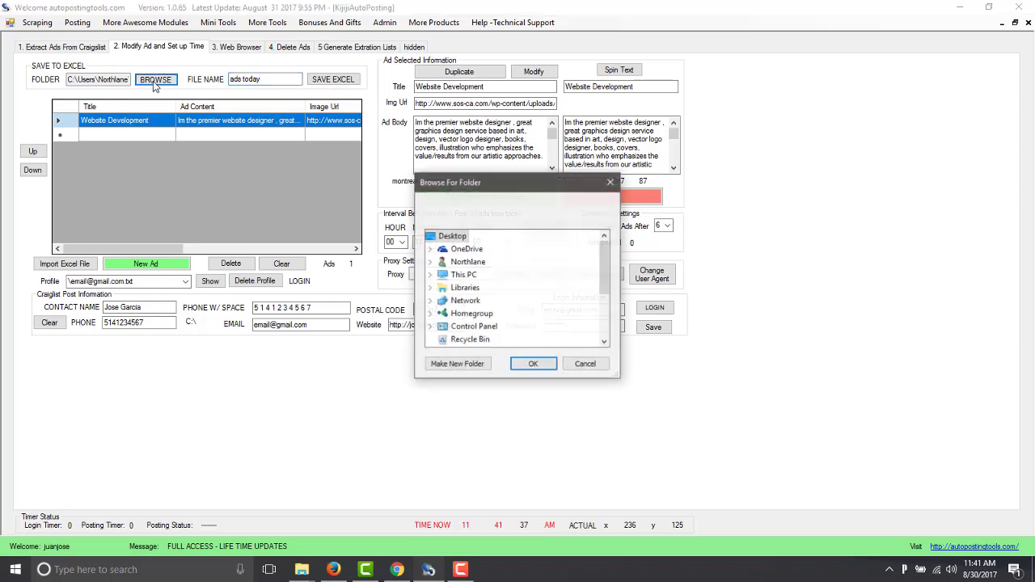
{"action": "left_click", "coordinate": [550, 368]}
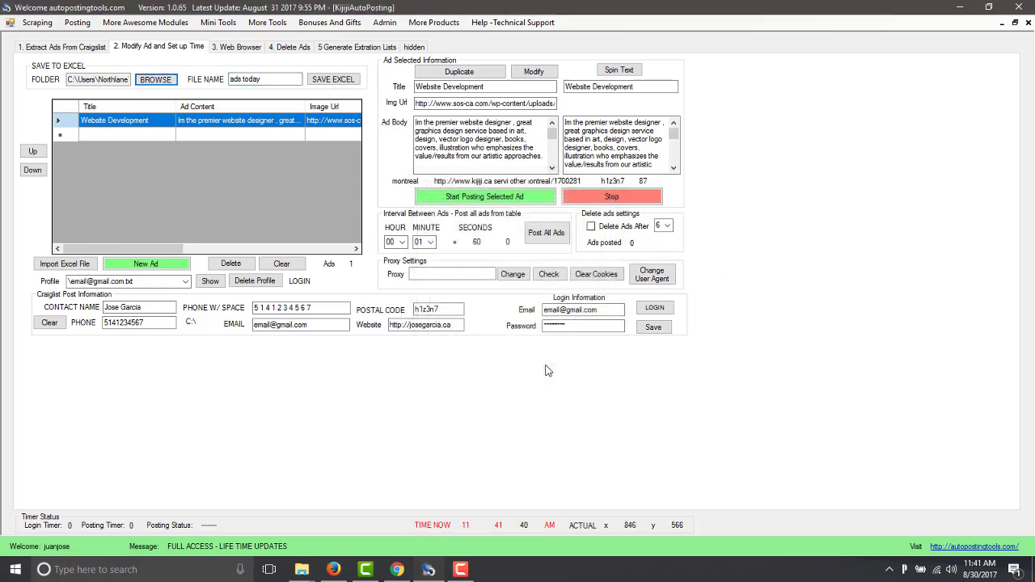
{"action": "left_click", "coordinate": [342, 85]}
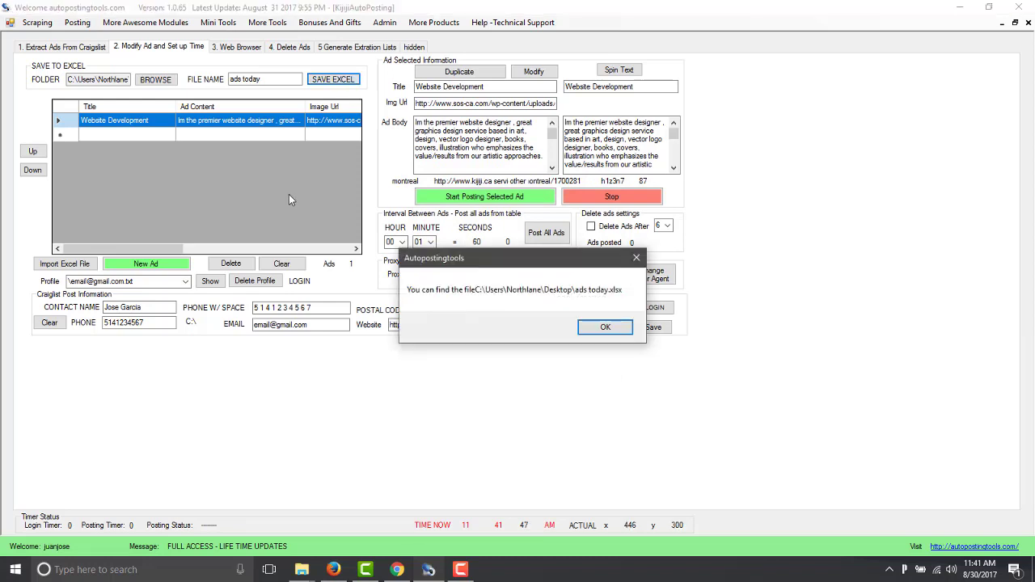
{"action": "left_click", "coordinate": [605, 327]}
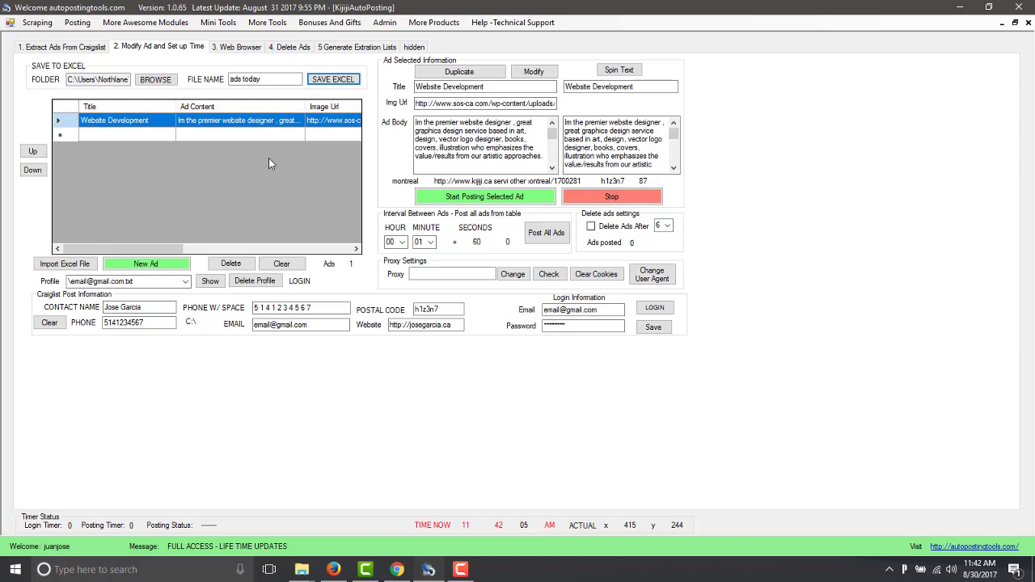
Import the ads today Excel file from the Desktop and add its ad to the posting list.
{"action": "left_click", "coordinate": [87, 267]}
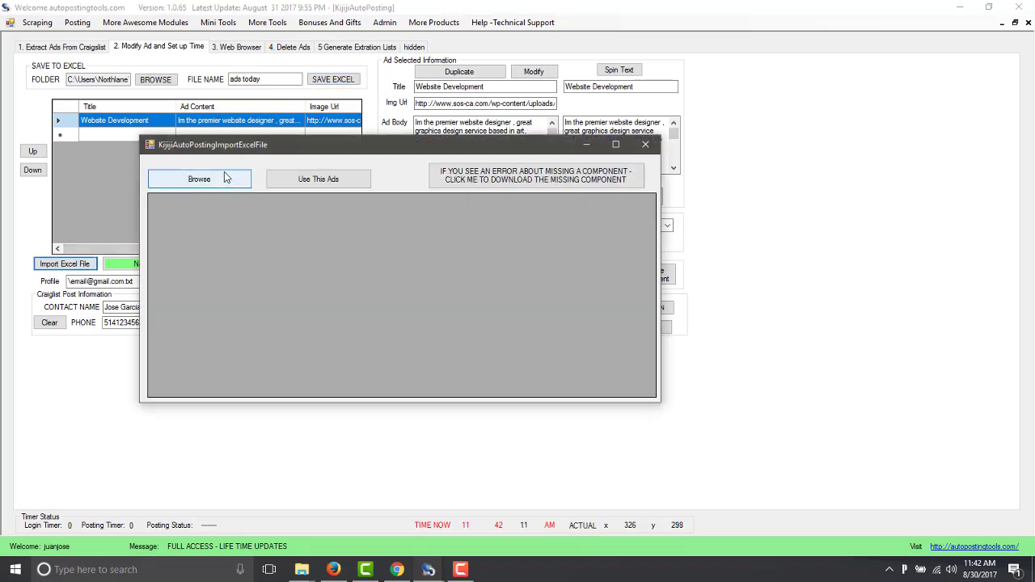
{"action": "left_click", "coordinate": [199, 179]}
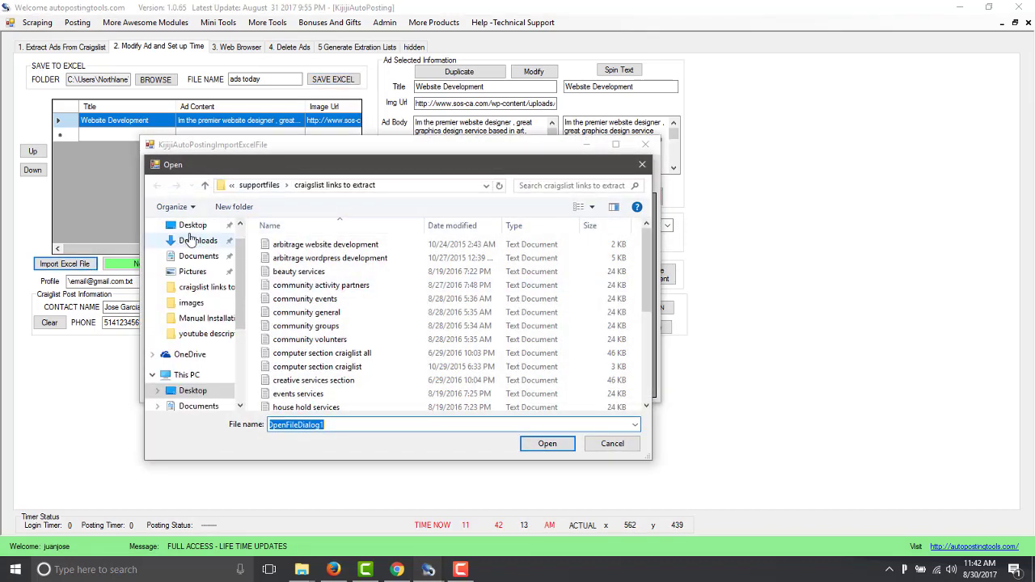
{"action": "left_click", "coordinate": [193, 225]}
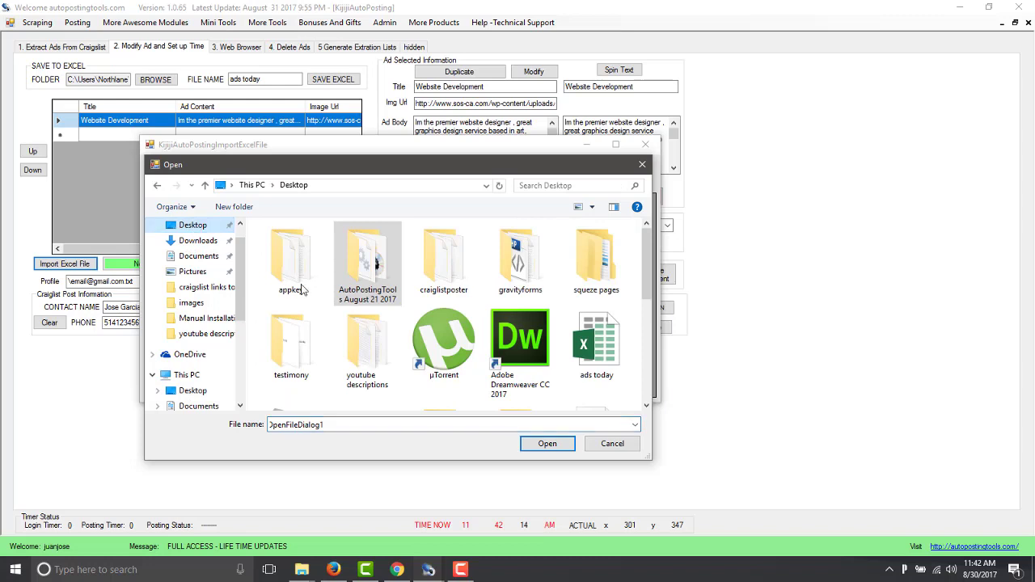
{"action": "left_click", "coordinate": [579, 360]}
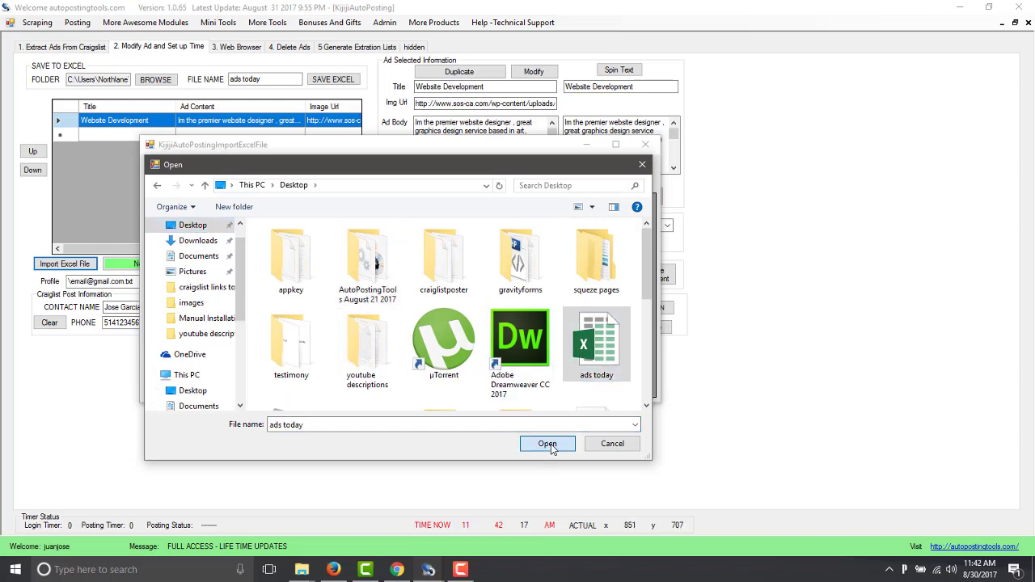
{"action": "left_click", "coordinate": [550, 443]}
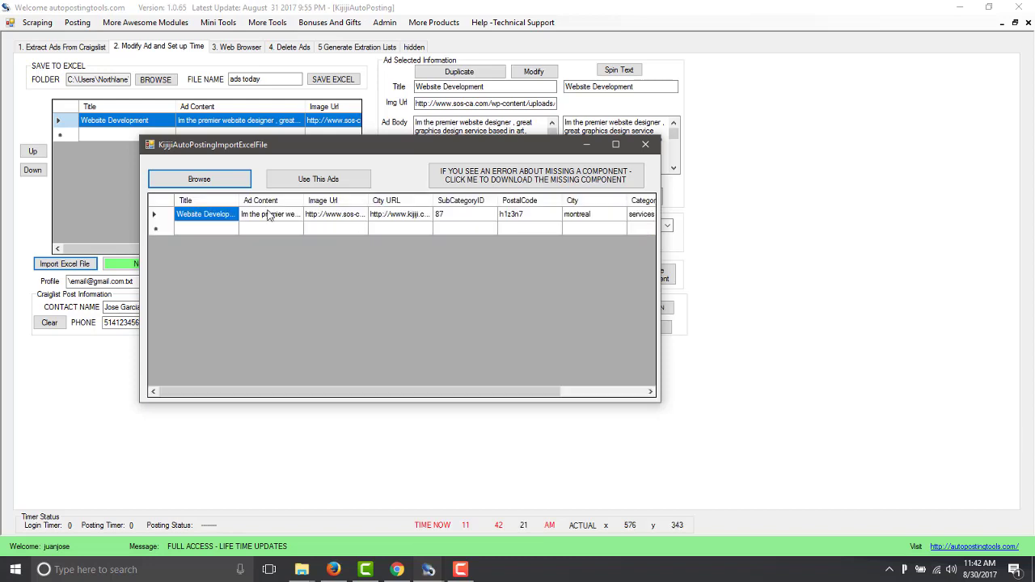
{"action": "left_click", "coordinate": [345, 182]}
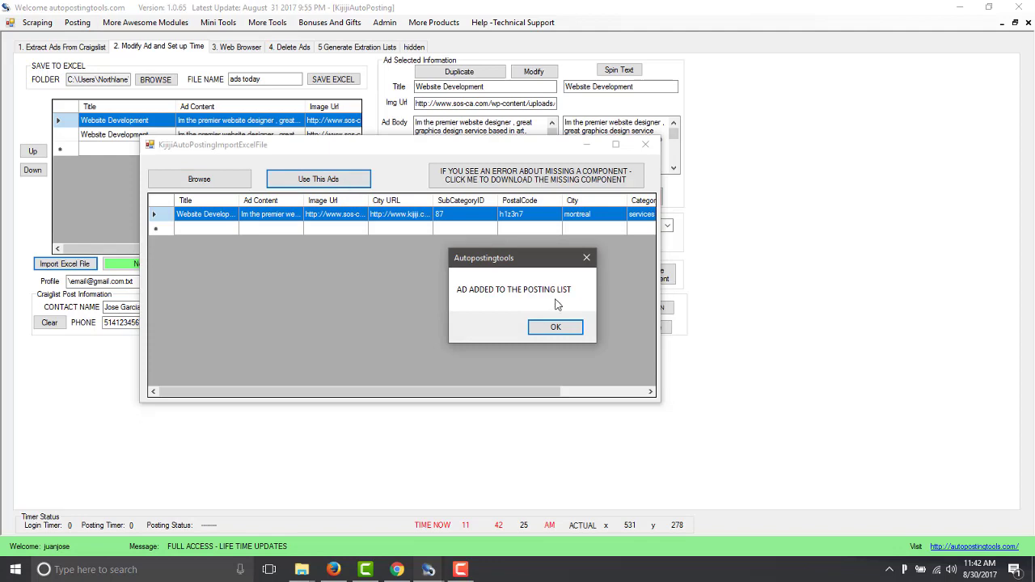
{"action": "left_click", "coordinate": [557, 328]}
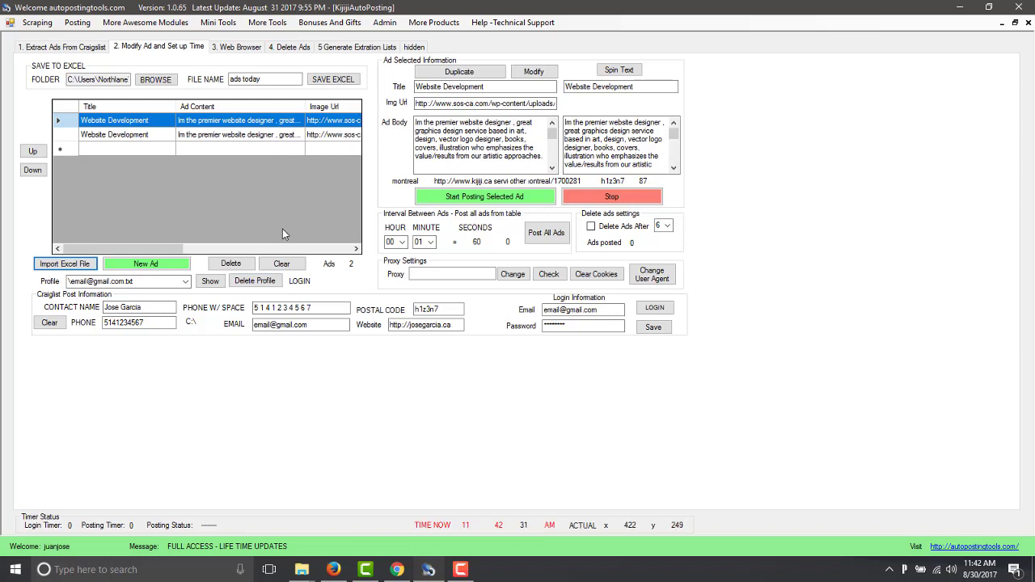
Duplicate the second Website Development ad three times in the posting list.
{"action": "left_click", "coordinate": [307, 136]}
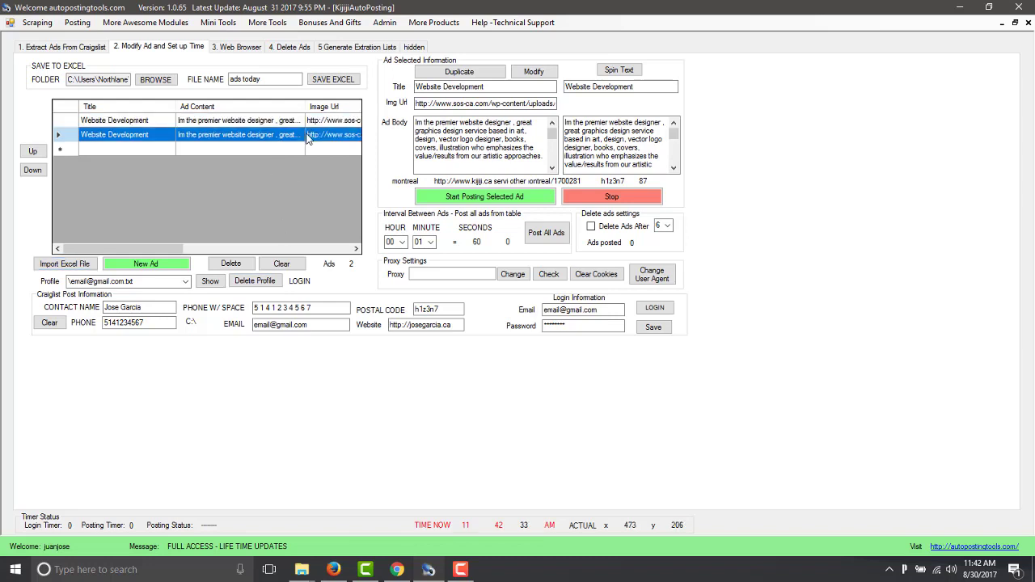
{"action": "left_click", "coordinate": [447, 76]}
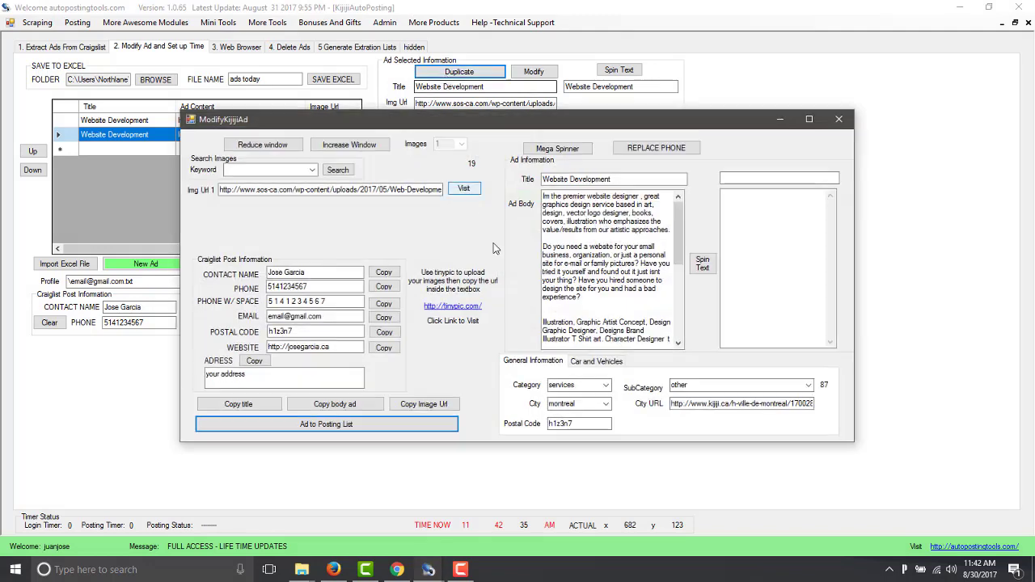
{"action": "left_click", "coordinate": [405, 419]}
{"action": "left_click", "coordinate": [551, 327]}
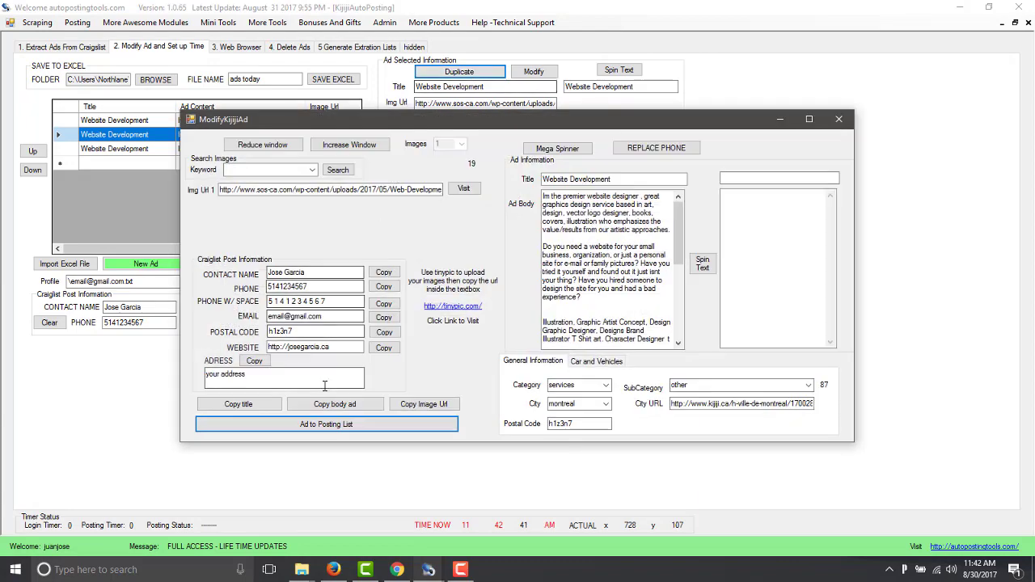
{"action": "left_click", "coordinate": [328, 424]}
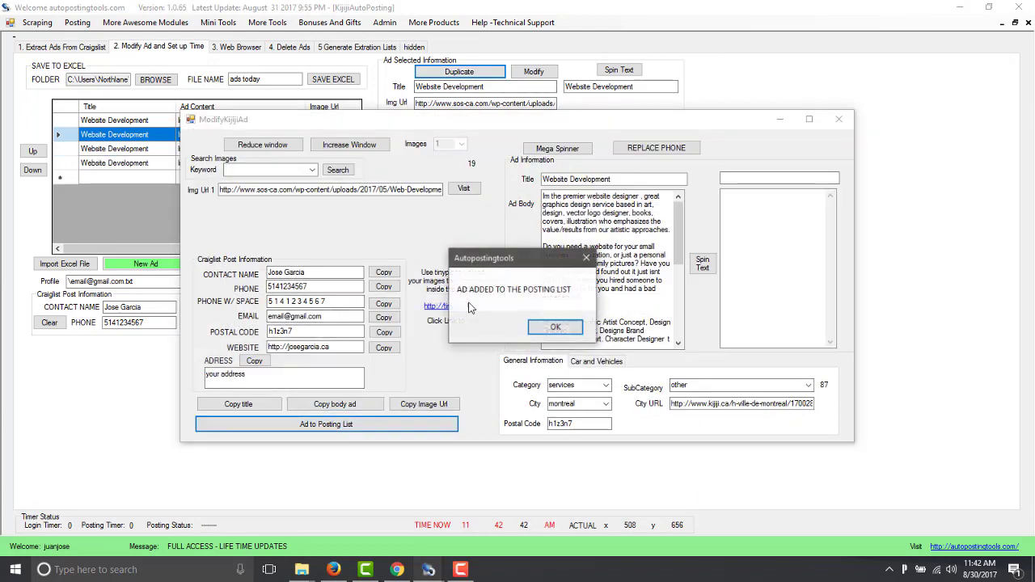
{"action": "left_click", "coordinate": [553, 326]}
{"action": "left_click", "coordinate": [469, 73]}
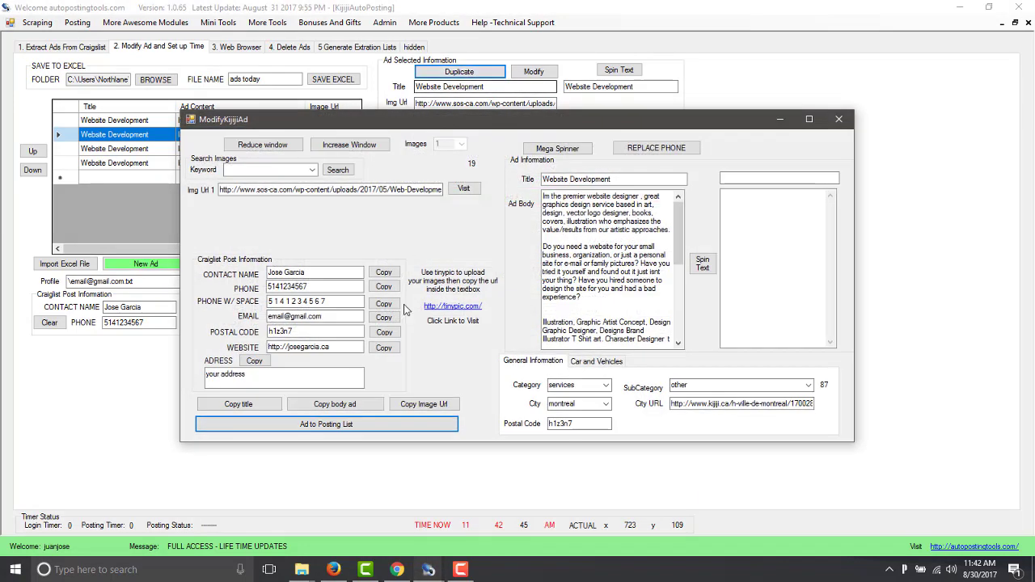
{"action": "left_click", "coordinate": [373, 424]}
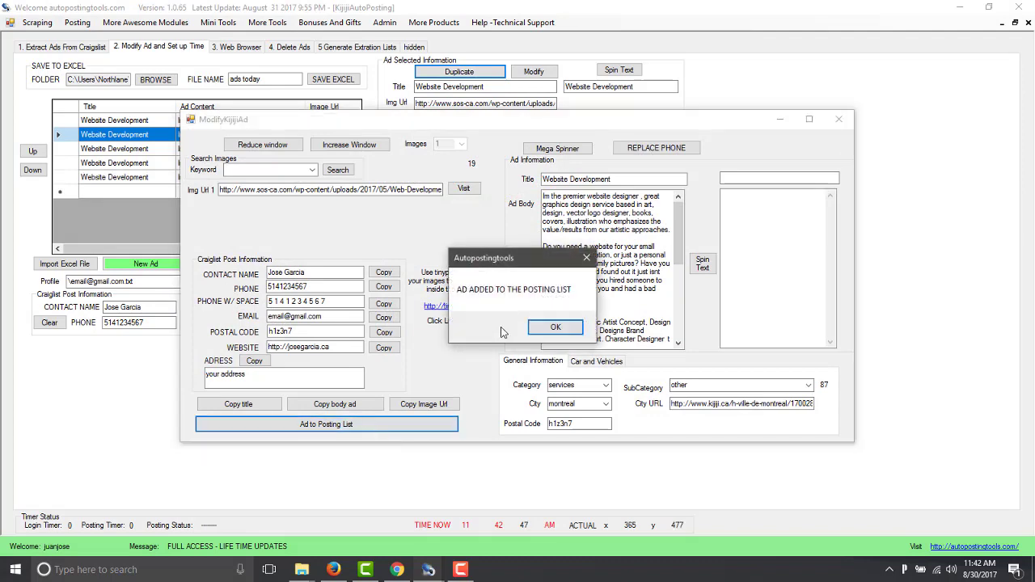
{"action": "left_click", "coordinate": [554, 327]}
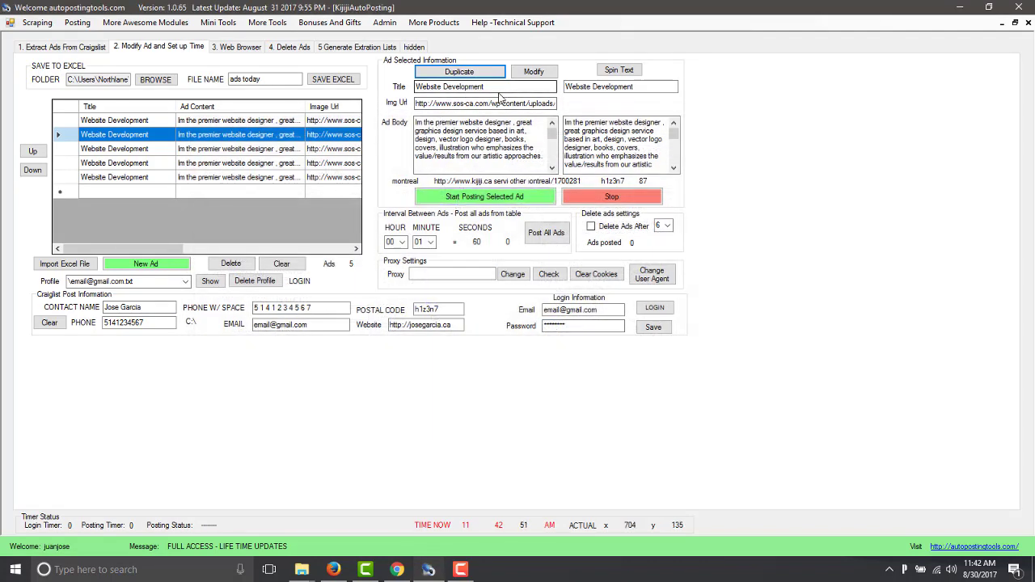
Highlight the selected ad's title and part of its body, and run Spin Text on the ad.
{"action": "left_click_drag", "start_coordinate": [502, 87], "coordinate": [359, 103]}
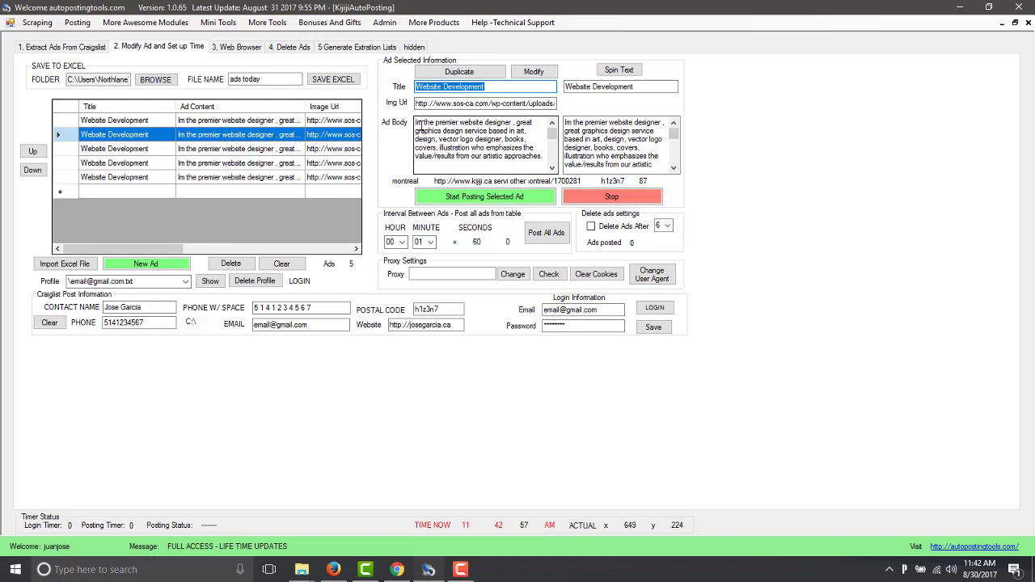
{"action": "left_click_drag", "start_coordinate": [422, 122], "coordinate": [498, 144]}
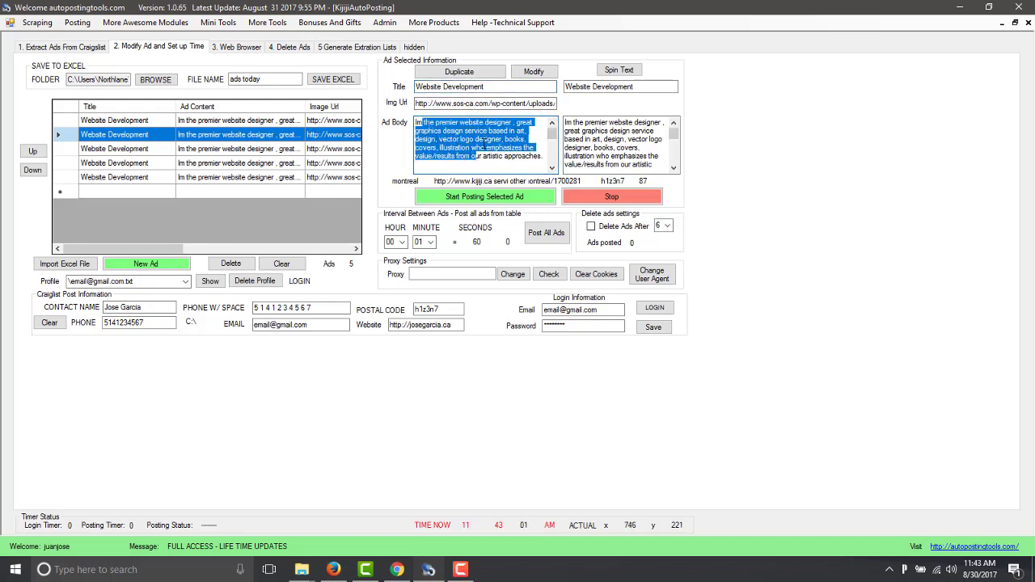
{"action": "left_click", "coordinate": [617, 71]}
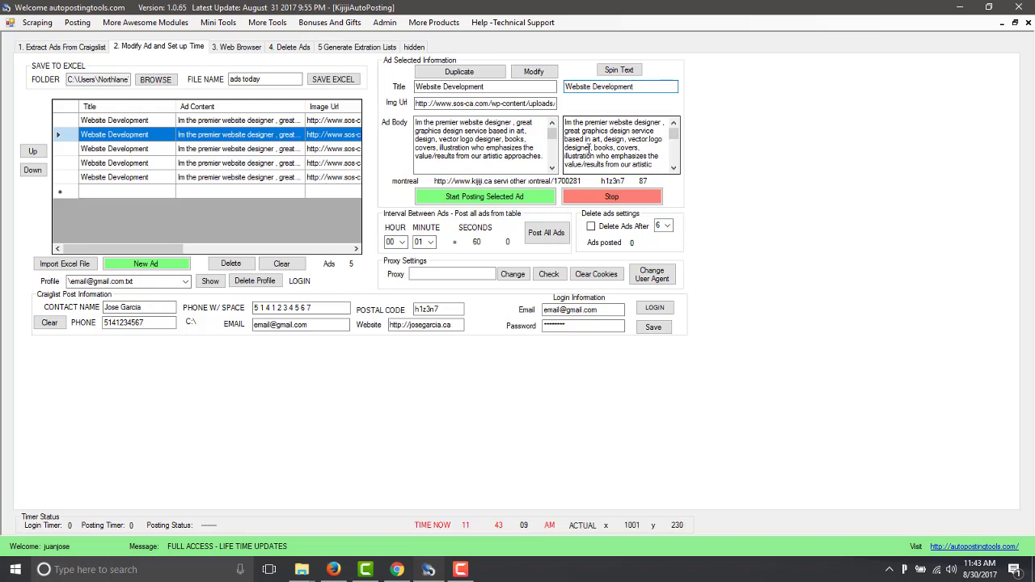
Go through the fourth and second ads in the posting list and select the first one.
{"action": "left_click", "coordinate": [279, 163]}
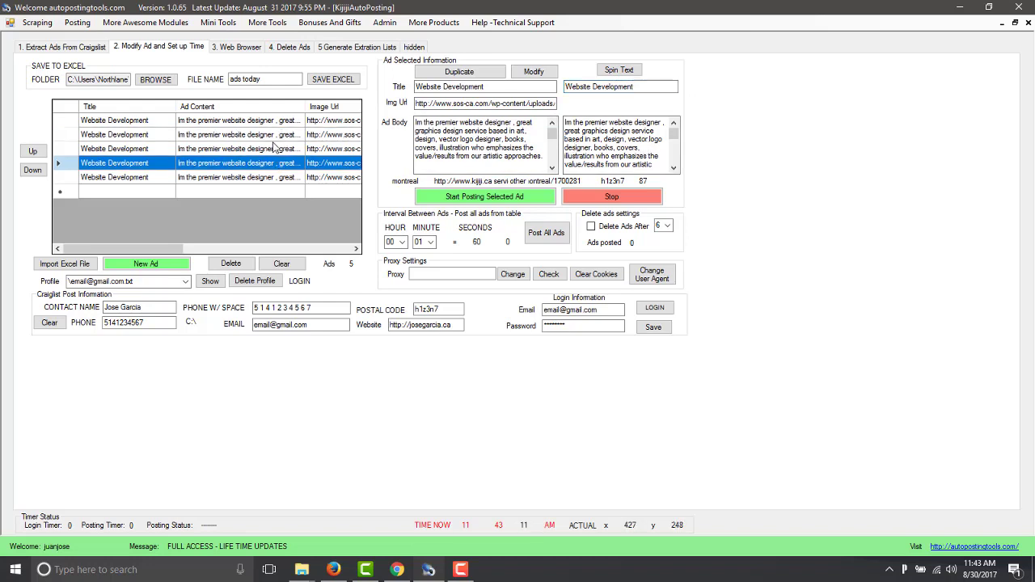
{"action": "left_click", "coordinate": [273, 137]}
{"action": "left_click", "coordinate": [277, 123]}
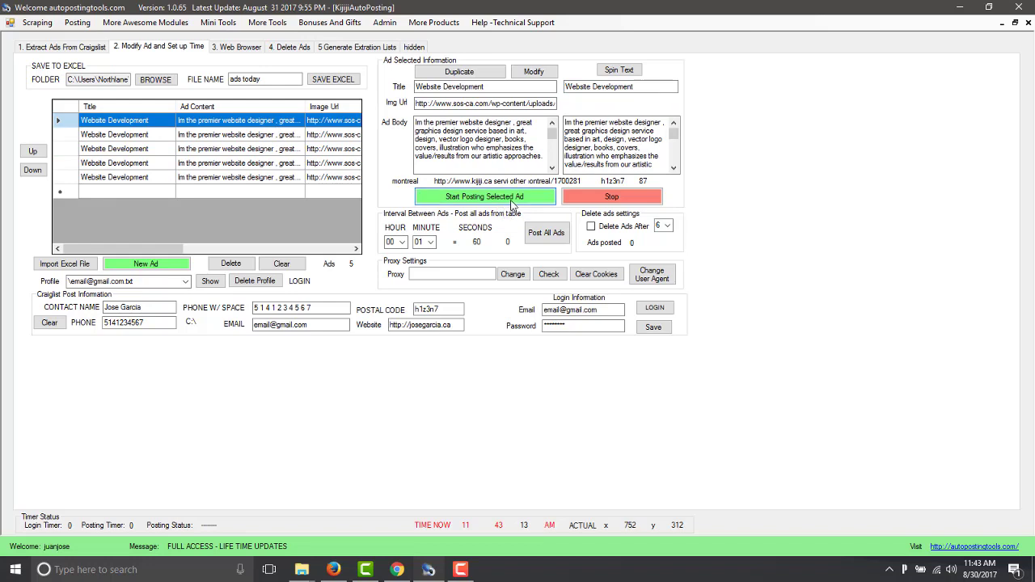
Select the third ad in the posting list and set the posting interval between ads to 10 minutes.
{"action": "left_click", "coordinate": [251, 149]}
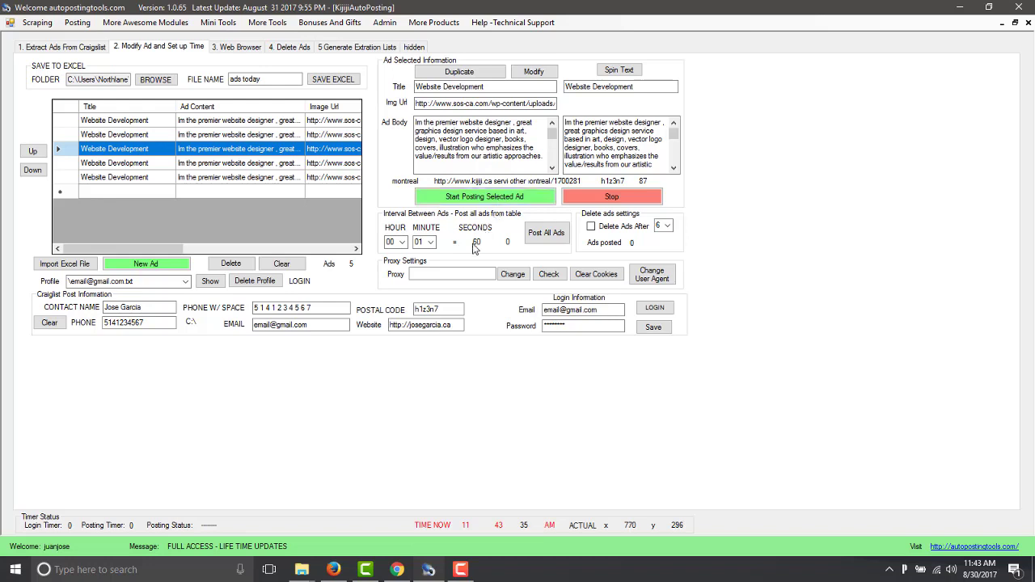
{"action": "left_click", "coordinate": [430, 243]}
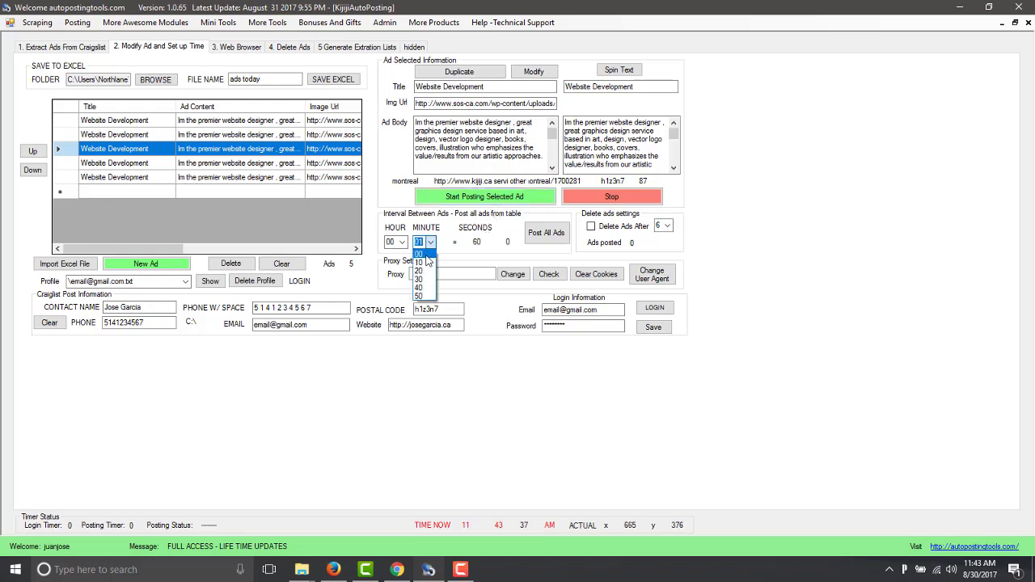
{"action": "left_click", "coordinate": [425, 265]}
{"action": "left_click", "coordinate": [430, 242]}
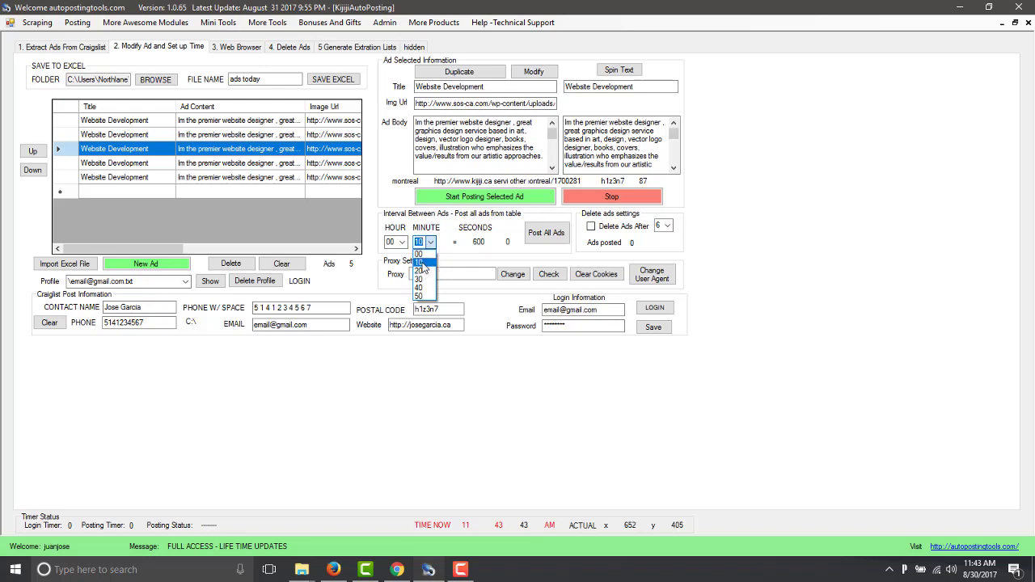
{"action": "left_click", "coordinate": [423, 263]}
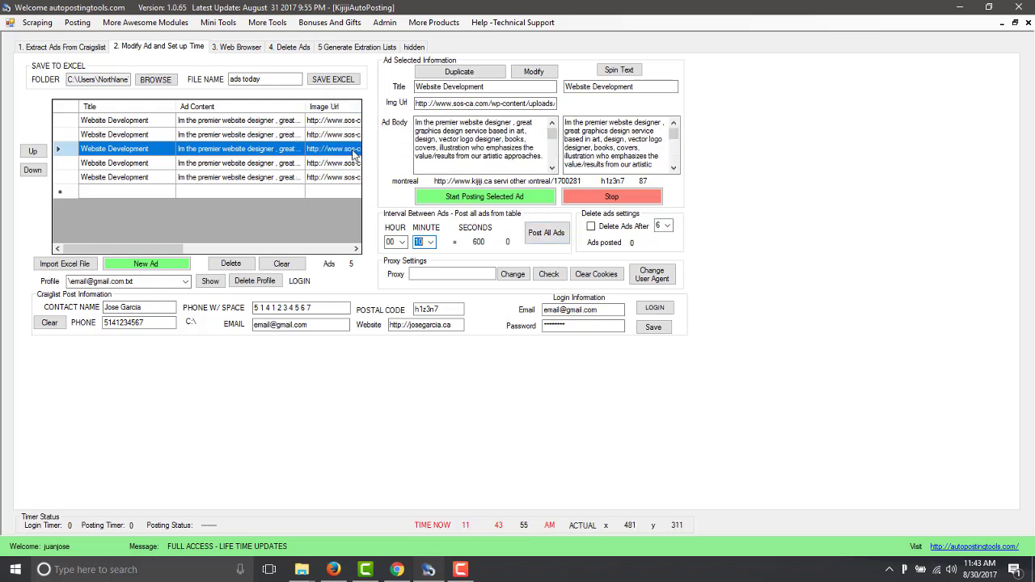
Go through the first three ads in the posting list in order, ending on the third.
{"action": "left_click", "coordinate": [338, 121]}
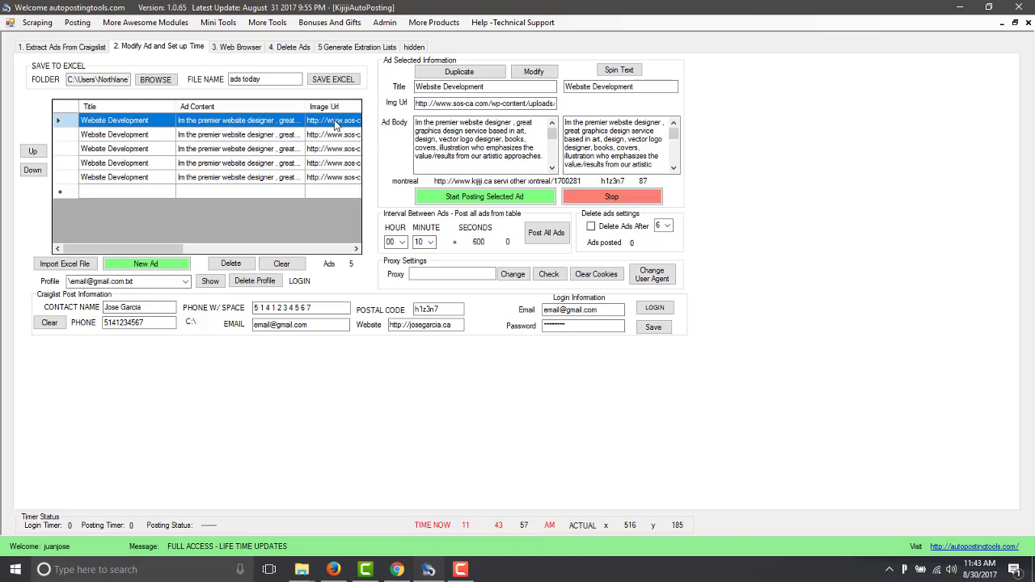
{"action": "left_click", "coordinate": [332, 136]}
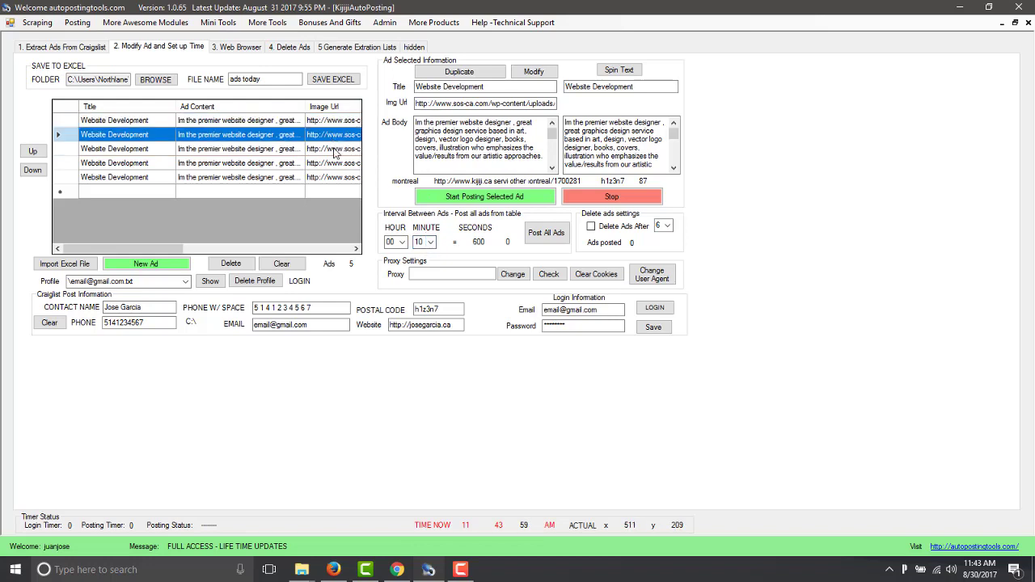
{"action": "left_click", "coordinate": [334, 152]}
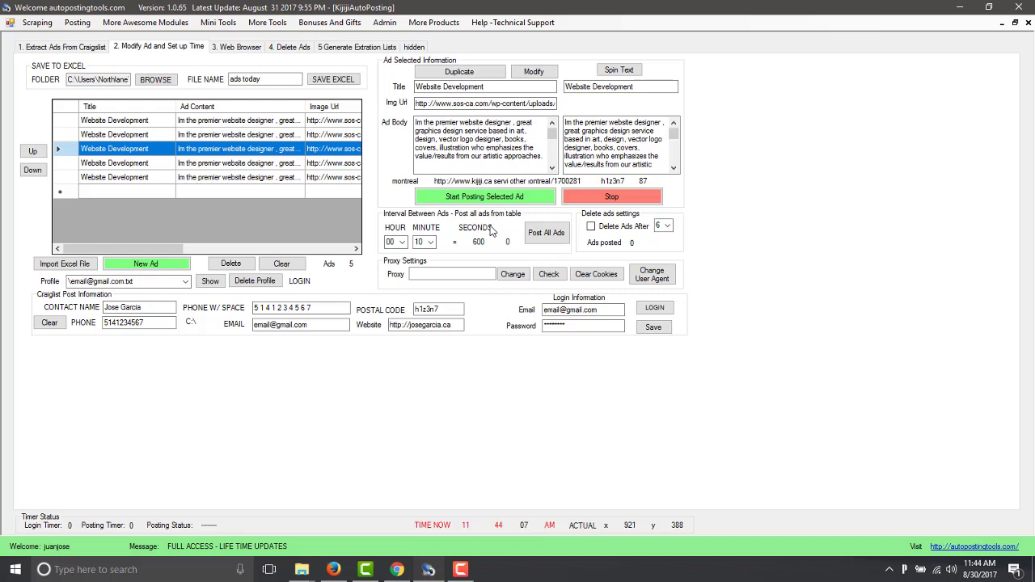
Turn on automatic deletion of ads after 6 and switch the option back off.
{"action": "left_click", "coordinate": [592, 229]}
{"action": "left_click", "coordinate": [663, 227]}
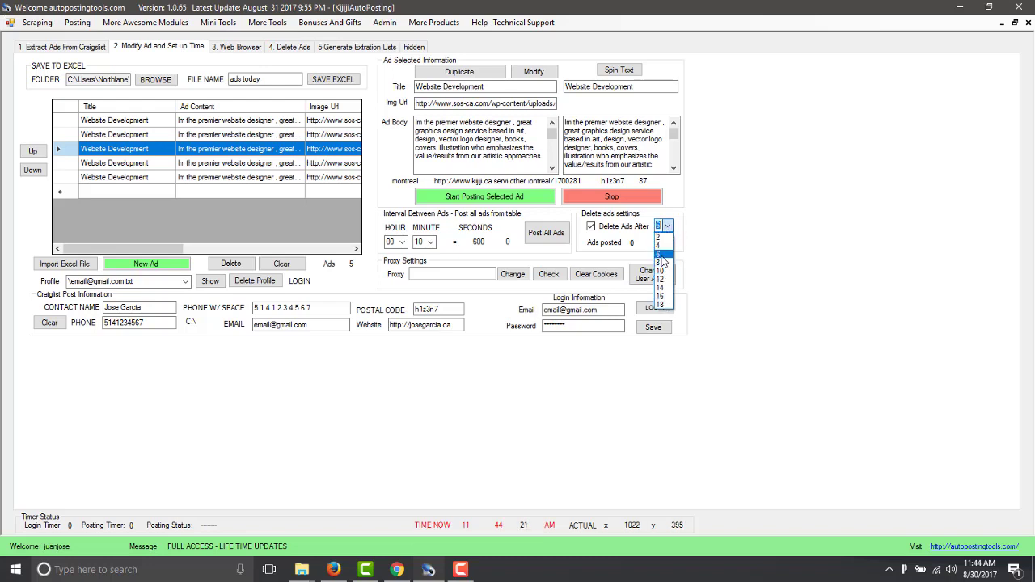
{"action": "left_click", "coordinate": [661, 256]}
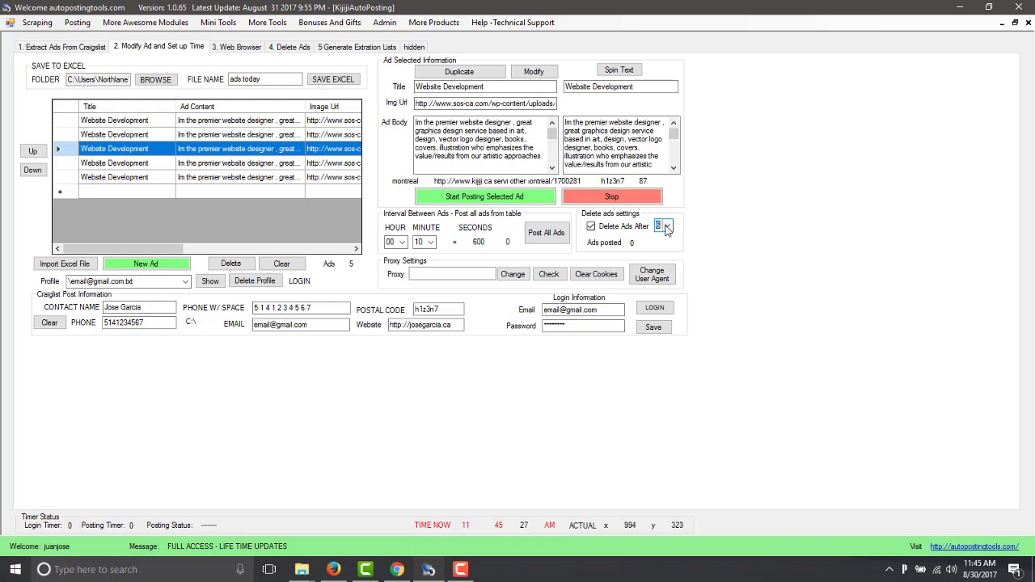
{"action": "left_click", "coordinate": [598, 227]}
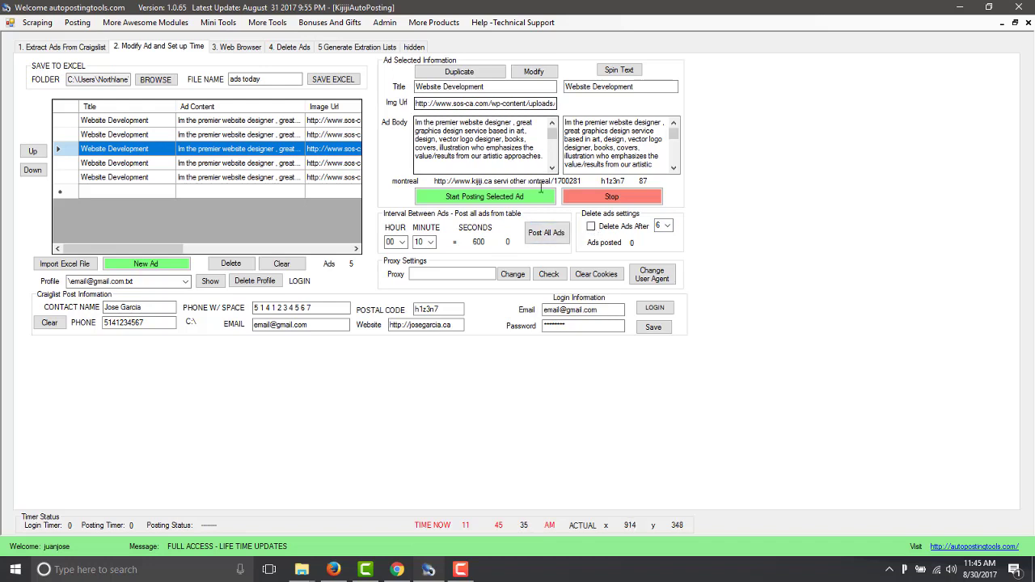
Look at the table of ads to delete and return to the ad and time setup.
{"action": "left_click", "coordinate": [293, 47]}
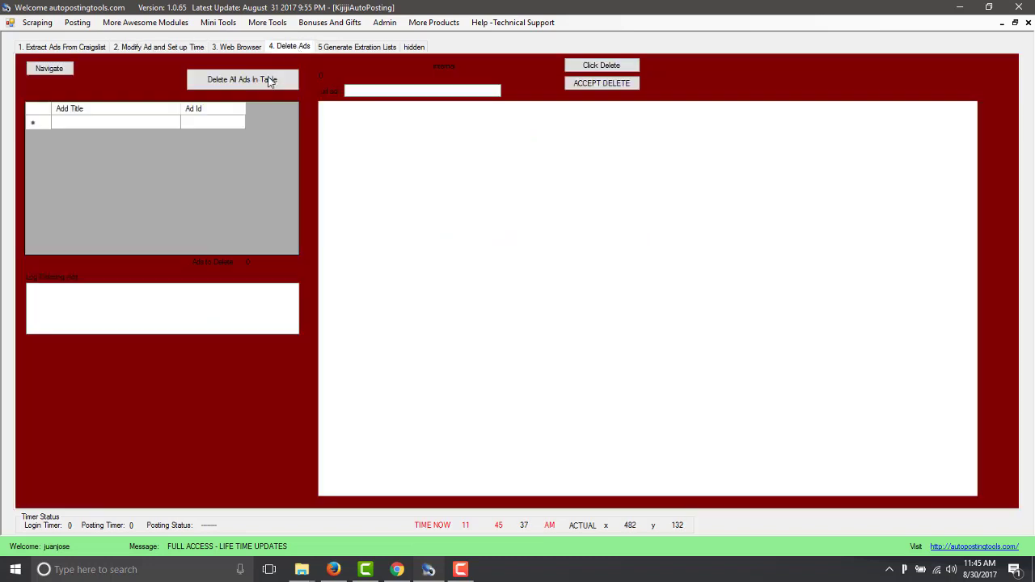
{"action": "left_click", "coordinate": [96, 123]}
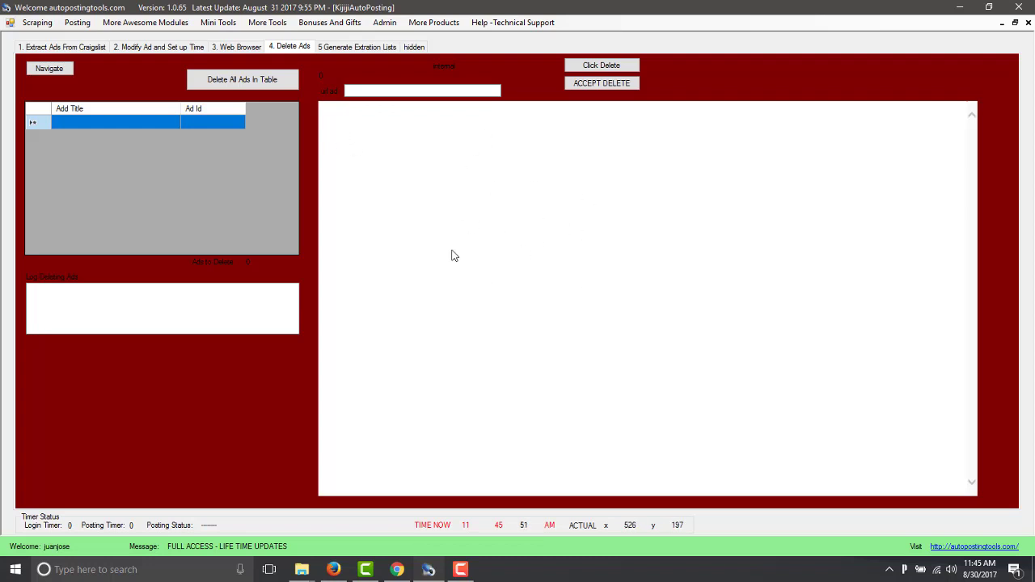
{"action": "left_click", "coordinate": [160, 47]}
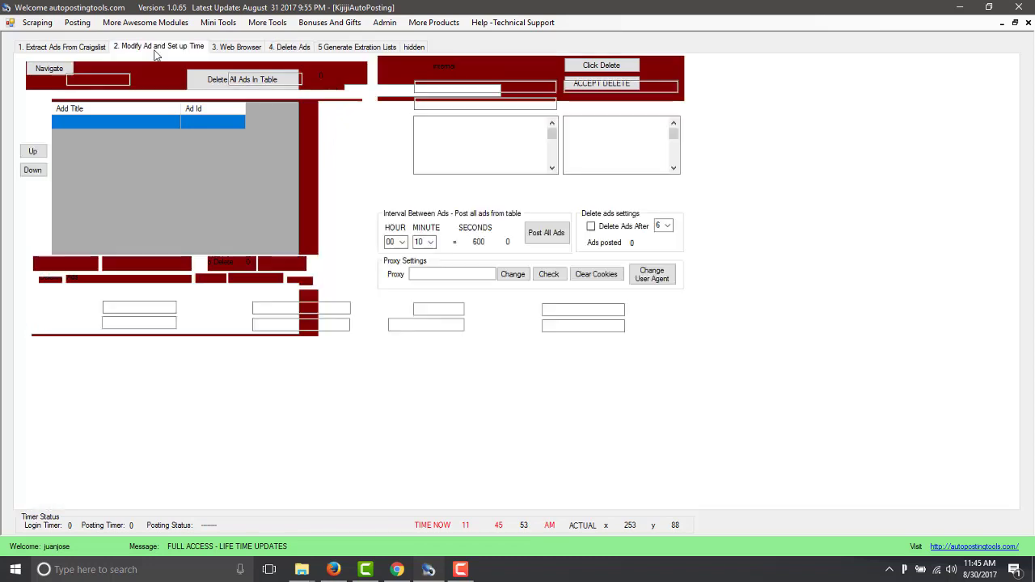
Look over the proxy field, the login email field and the Kijiji page in the built-in browser.
{"action": "left_click", "coordinate": [459, 275]}
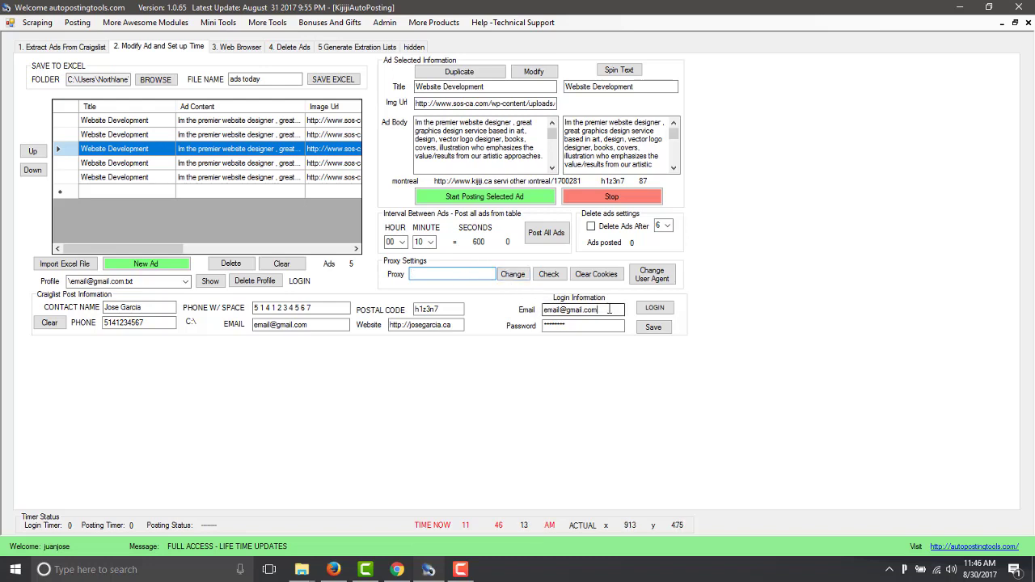
{"action": "left_click_drag", "start_coordinate": [595, 310], "coordinate": [540, 311]}
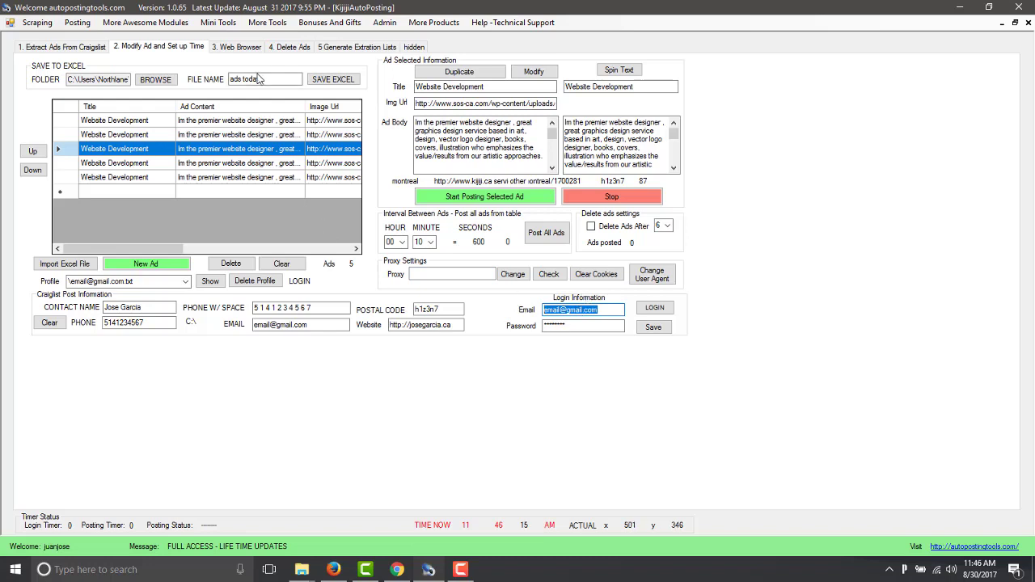
{"action": "left_click", "coordinate": [240, 46]}
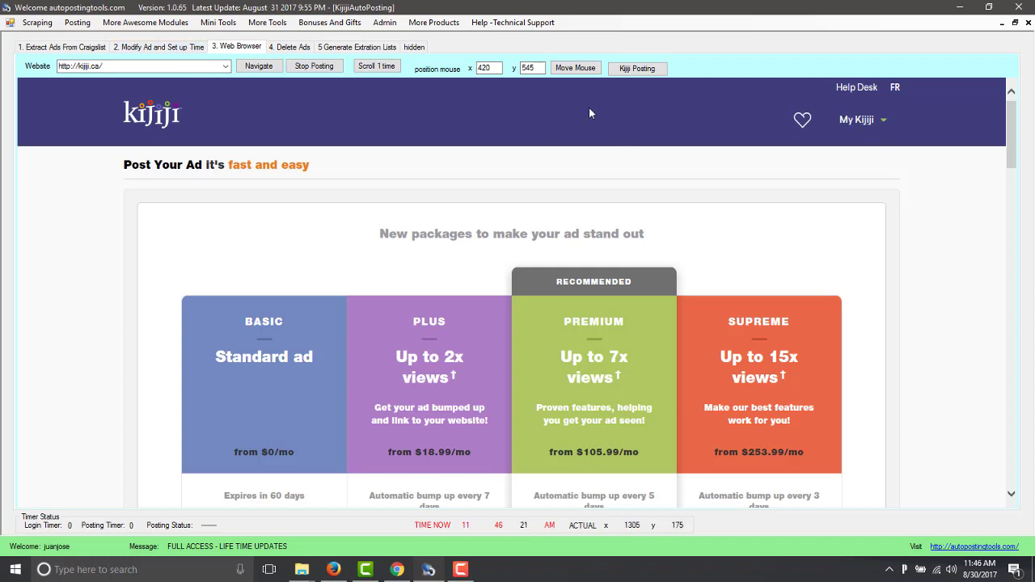
{"action": "left_click", "coordinate": [147, 47]}
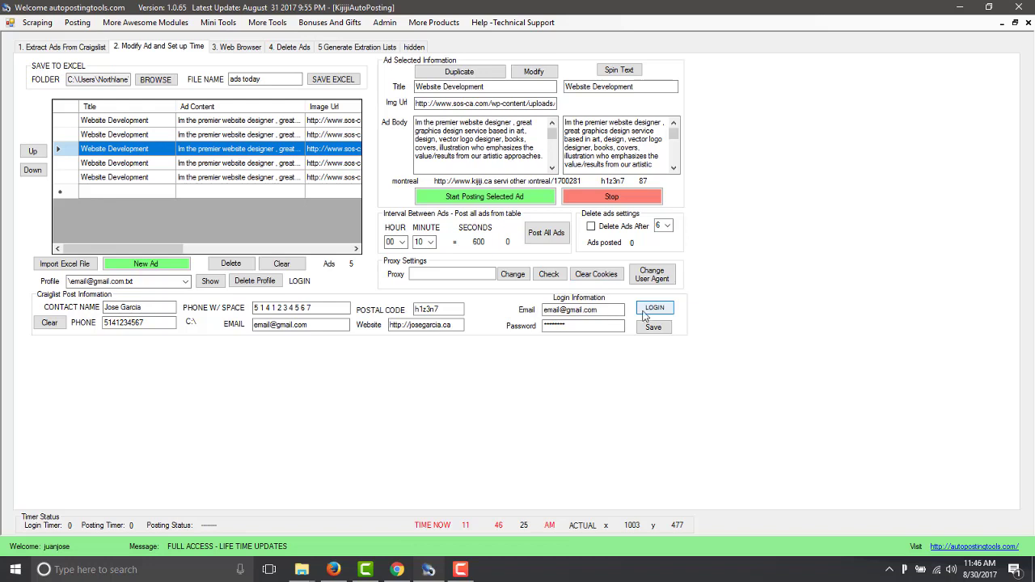
{"action": "left_click", "coordinate": [603, 315]}
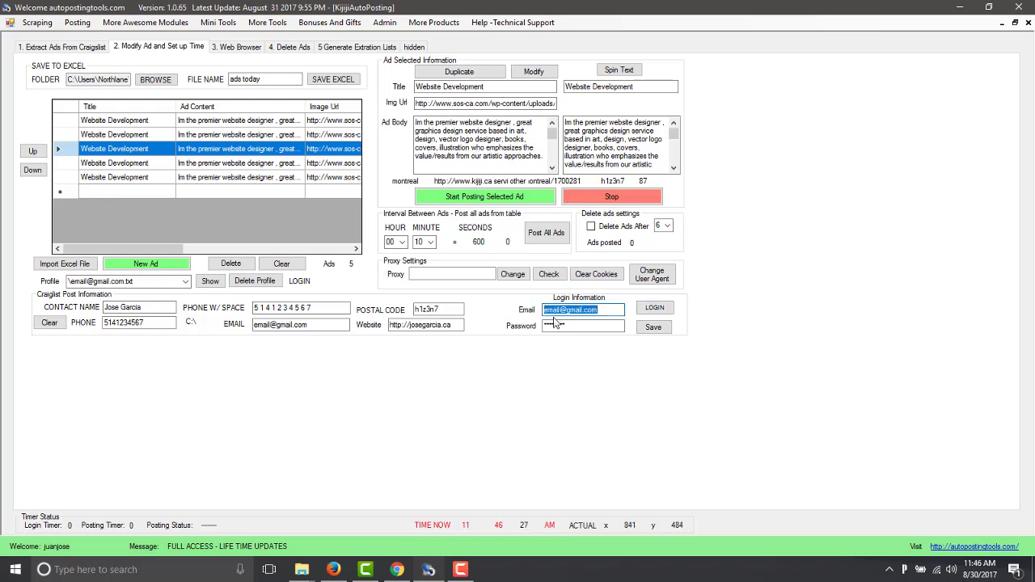
{"action": "left_click", "coordinate": [247, 49]}
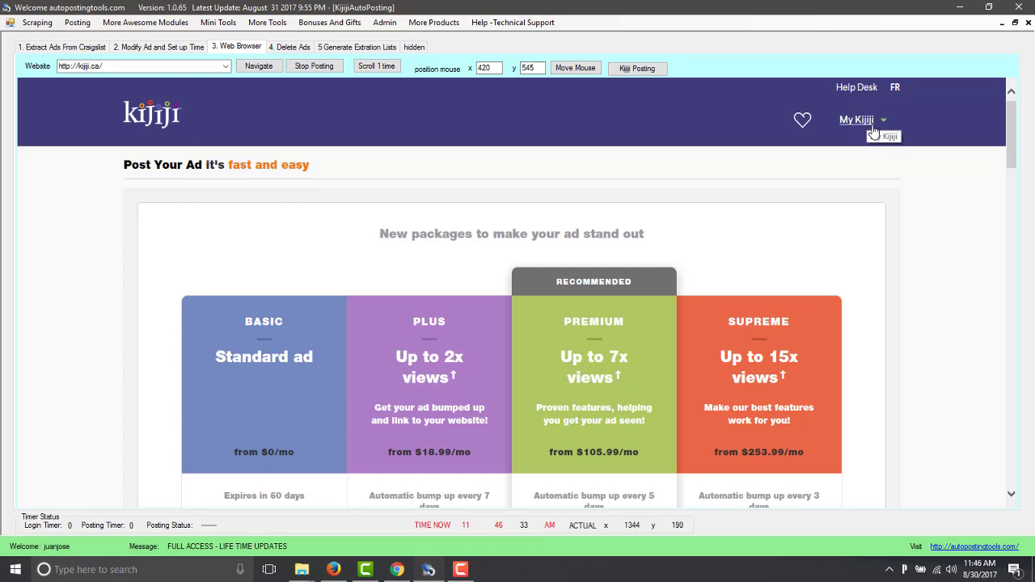
Return to the ad setup and start posting the selected third Website Development ad.
{"action": "left_click", "coordinate": [181, 51]}
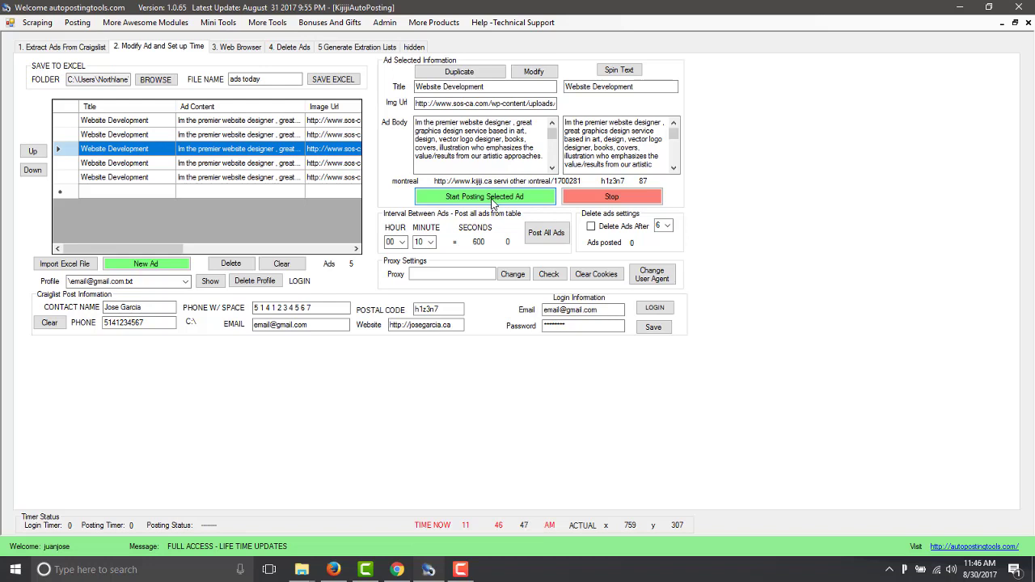
{"action": "left_click", "coordinate": [492, 197]}
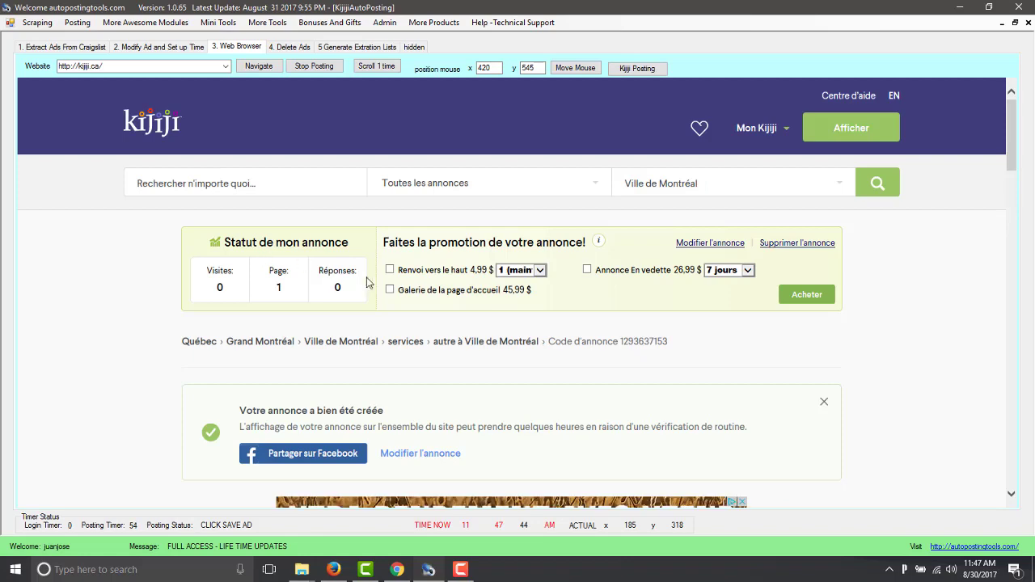
Examine the published Website Development ad on Kijiji, including the creation notice, the full description and the website link.
{"action": "scroll", "coordinate": [363, 372], "scroll_direction": "down", "scroll_amount": 3}
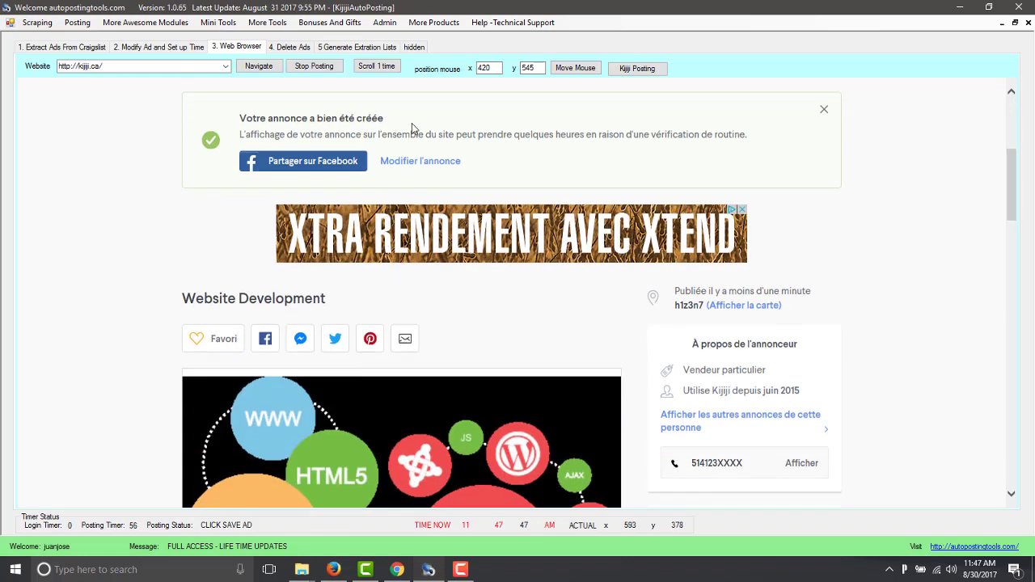
{"action": "left_click_drag", "start_coordinate": [385, 120], "coordinate": [298, 127]}
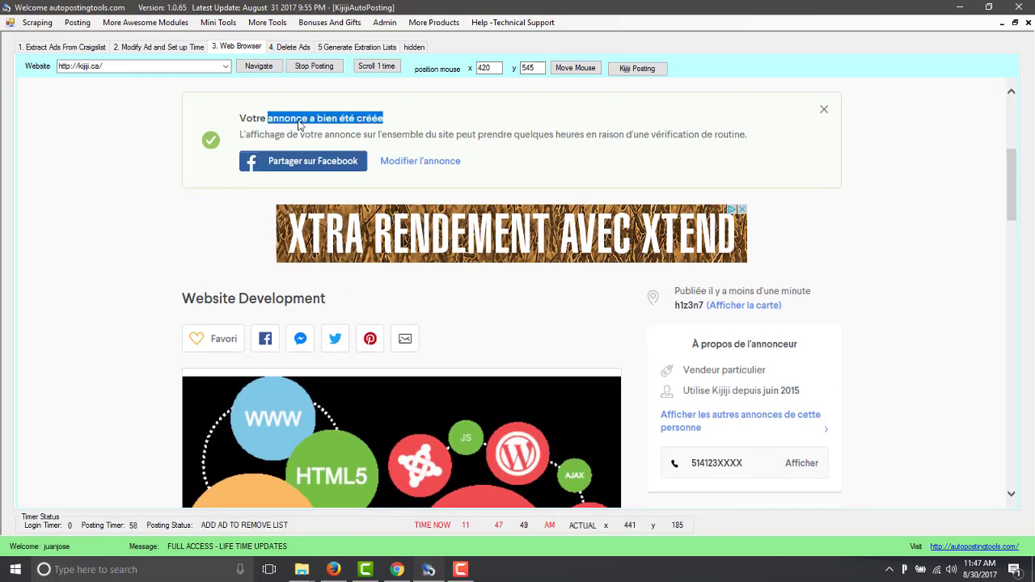
{"action": "scroll", "coordinate": [539, 343], "scroll_direction": "down", "scroll_amount": 5}
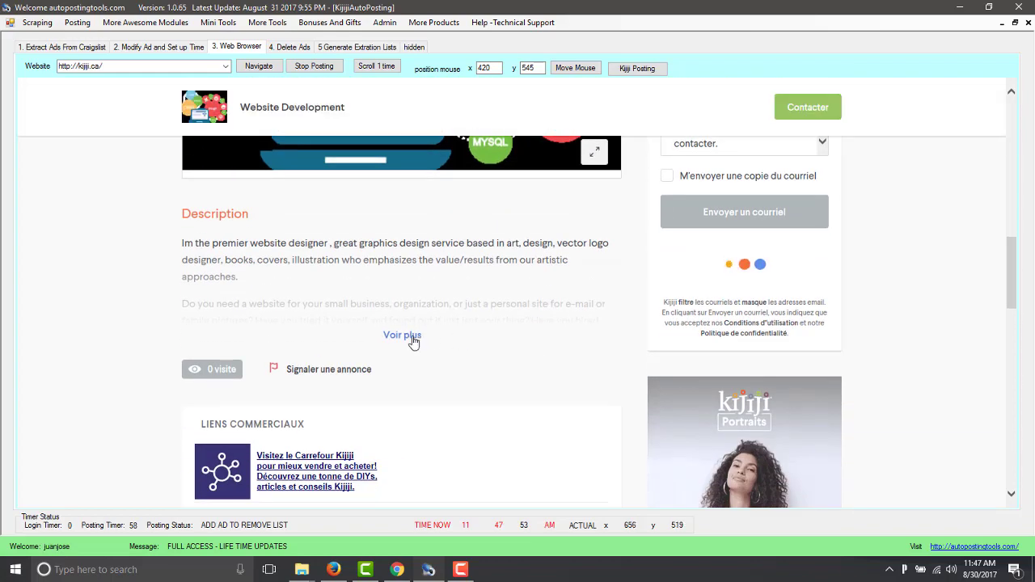
{"action": "left_click", "coordinate": [414, 335]}
{"action": "scroll", "coordinate": [428, 363], "scroll_direction": "down", "scroll_amount": 3}
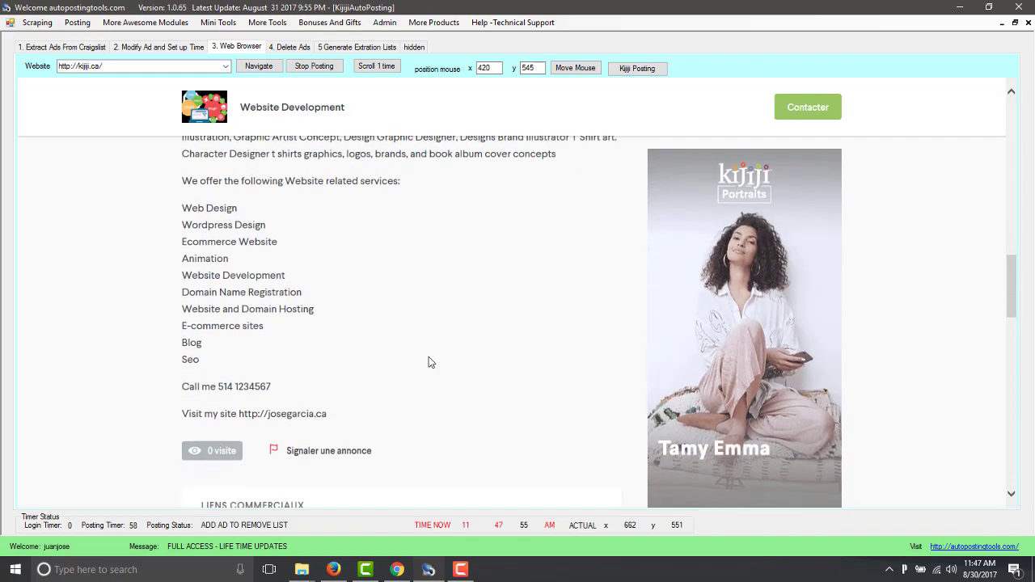
{"action": "left_click_drag", "start_coordinate": [220, 384], "coordinate": [300, 419]}
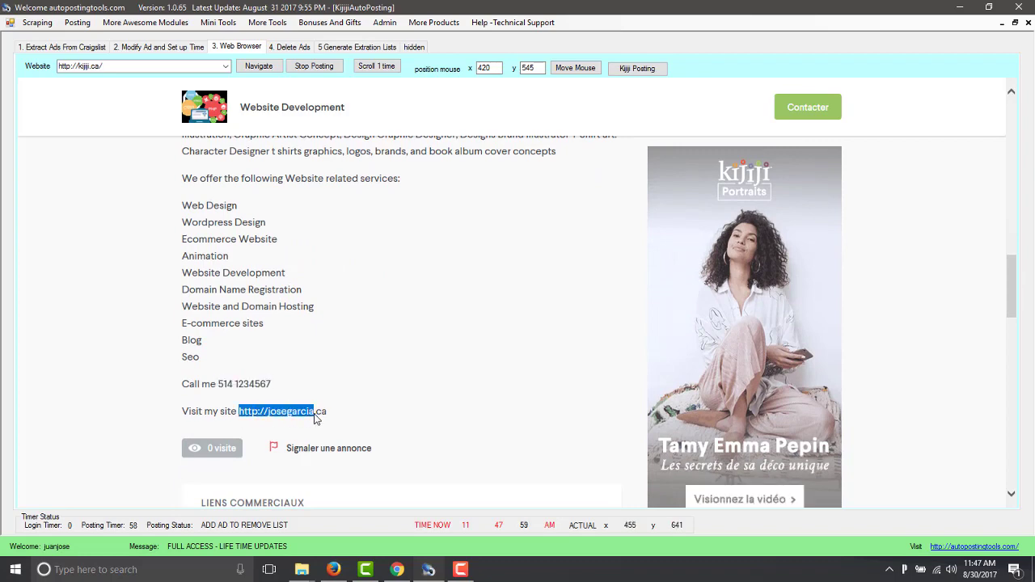
{"action": "left_click", "coordinate": [366, 371]}
{"action": "scroll", "coordinate": [365, 371], "scroll_direction": "up", "scroll_amount": 2}
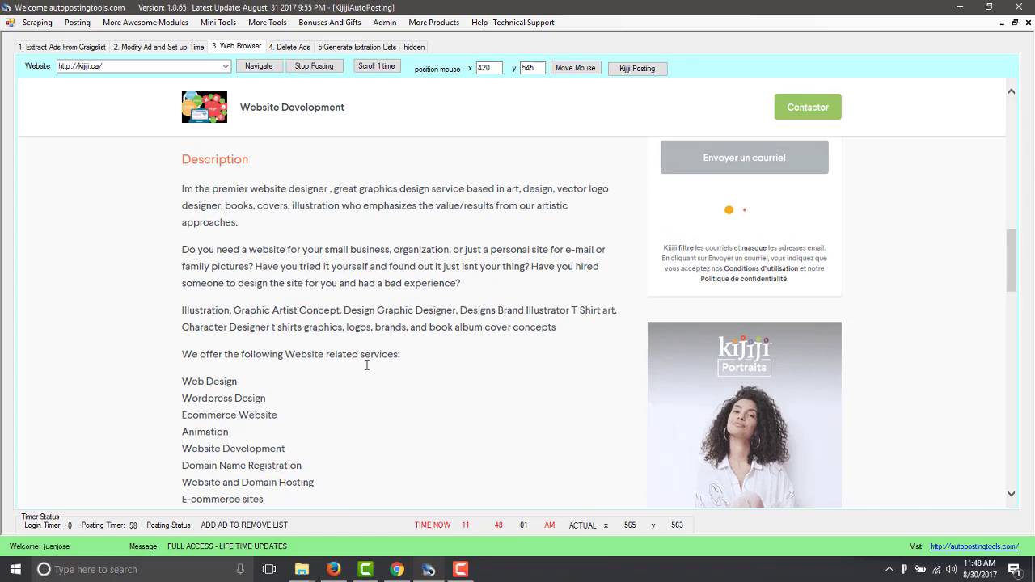
{"action": "scroll", "coordinate": [365, 371], "scroll_direction": "up", "scroll_amount": 10}
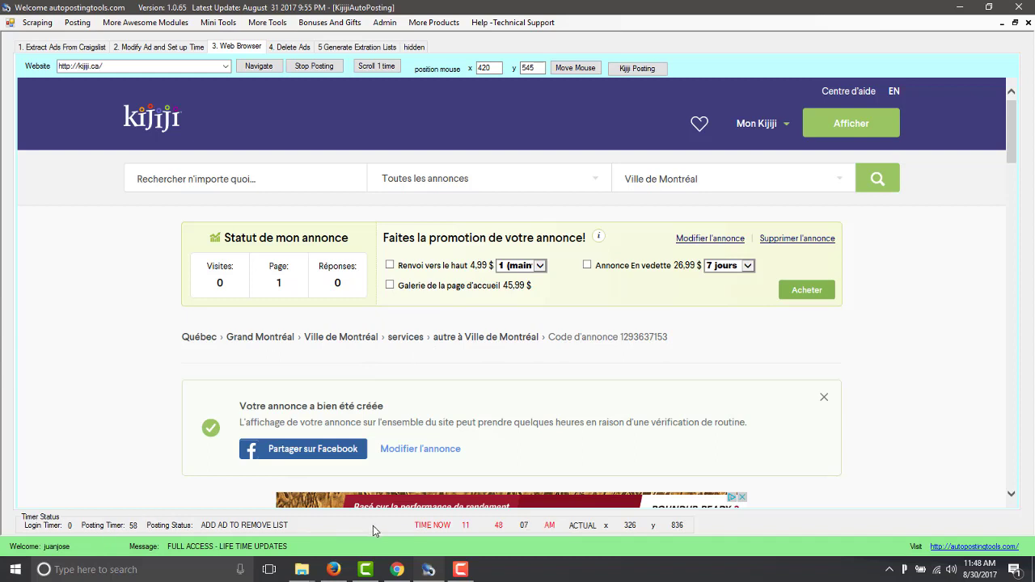
Load the posted Website Development ad from the table of ads to delete and delete it from Kijiji.
{"action": "left_click", "coordinate": [289, 46]}
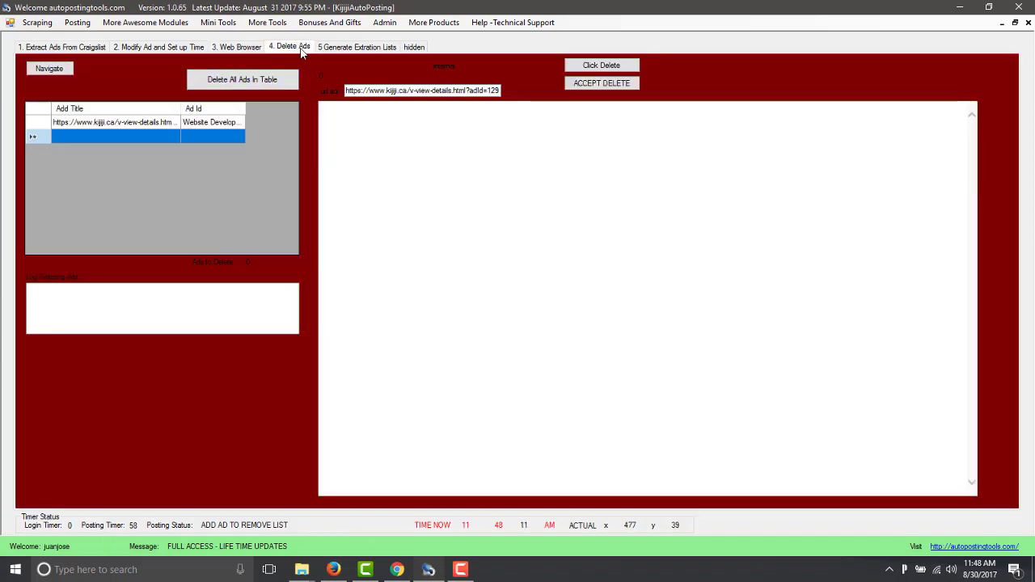
{"action": "left_click", "coordinate": [213, 124]}
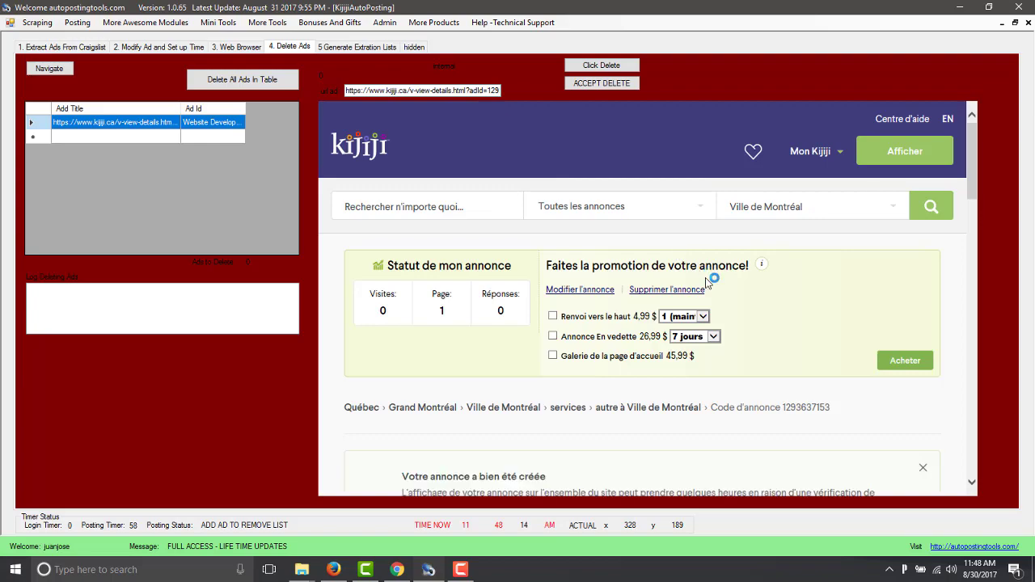
{"action": "scroll", "coordinate": [706, 280], "scroll_direction": "down", "scroll_amount": 10}
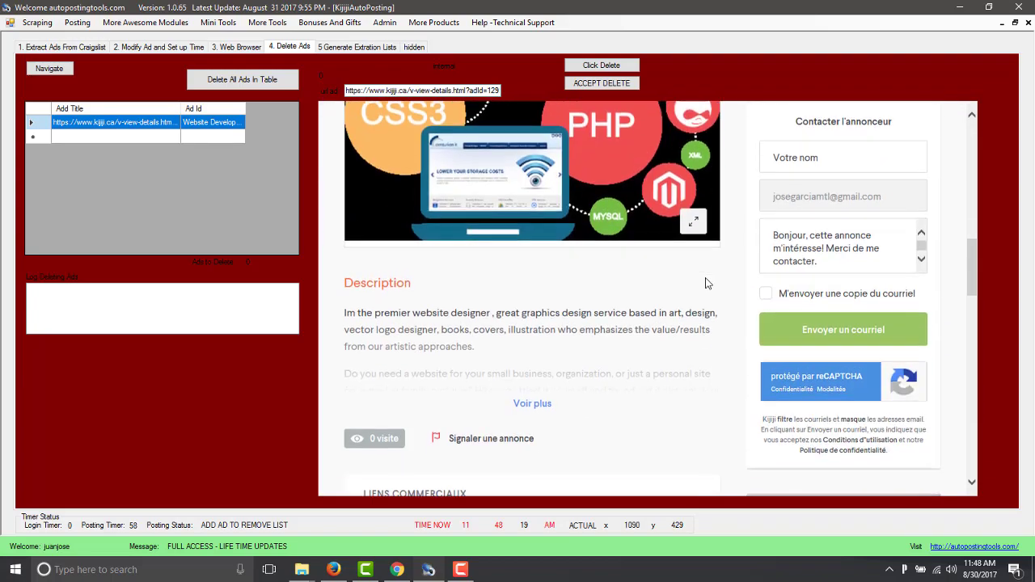
{"action": "scroll", "coordinate": [706, 282], "scroll_direction": "up", "scroll_amount": 10}
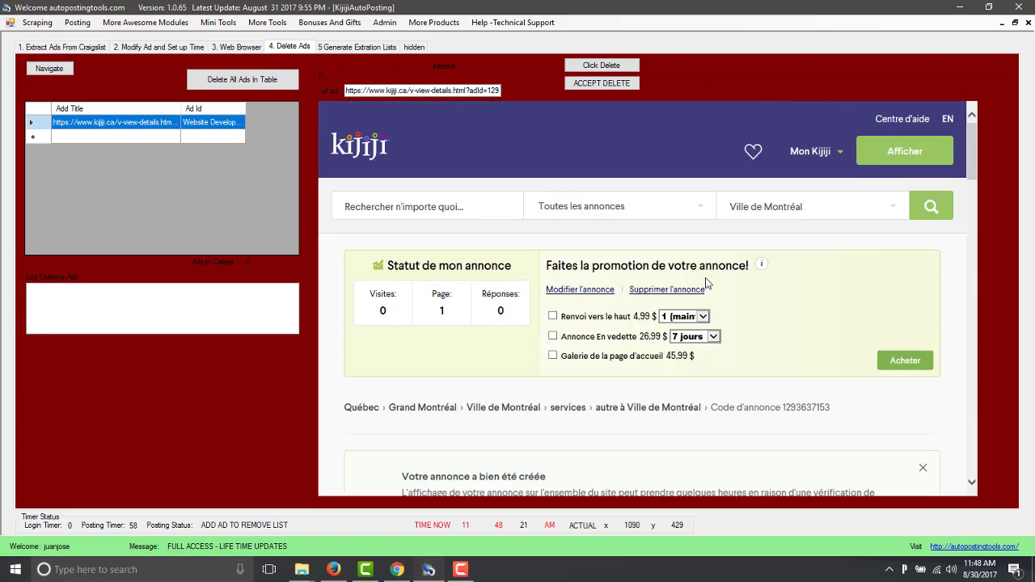
{"action": "left_click", "coordinate": [613, 66]}
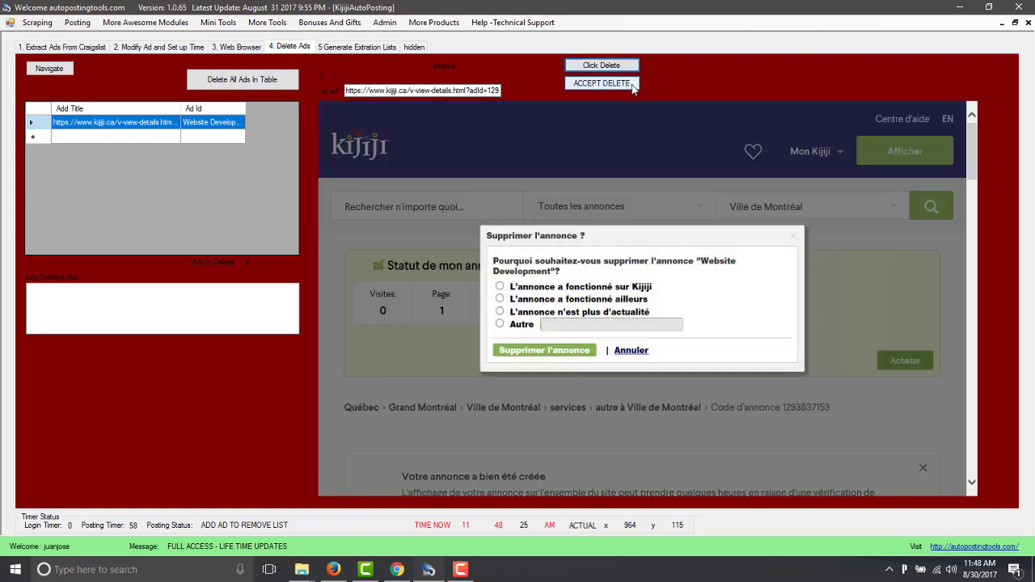
{"action": "left_click", "coordinate": [632, 85]}
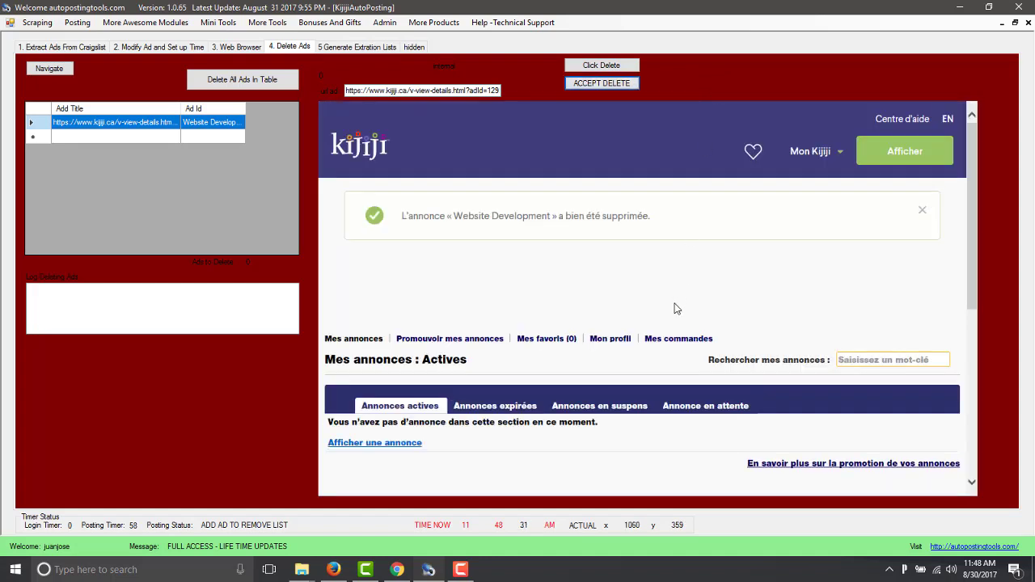
{"action": "scroll", "coordinate": [676, 307], "scroll_direction": "down", "scroll_amount": 1}
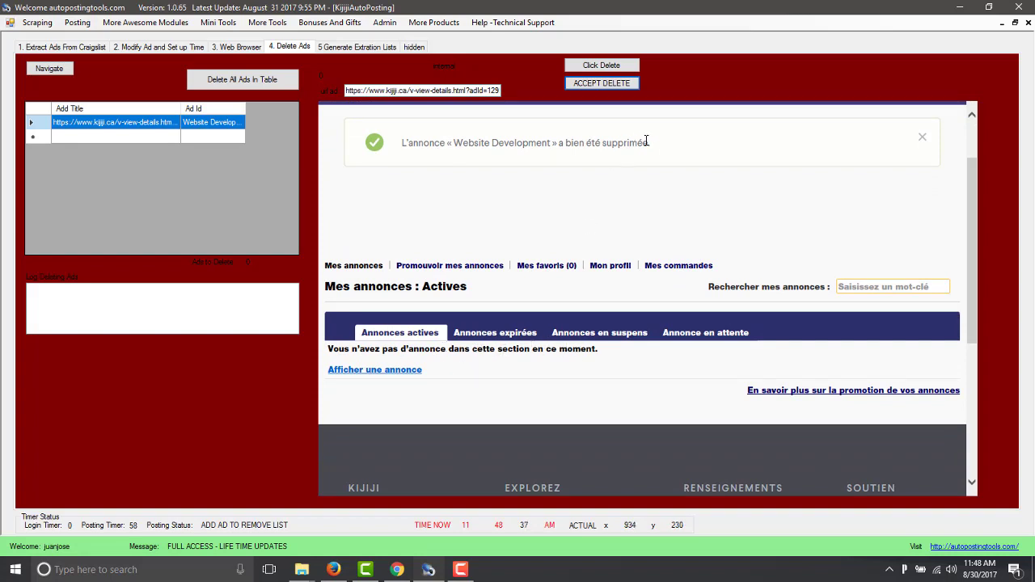
Review the deletion notice for the Website Development ad on Kijiji and return to the ad modification and time setup.
{"action": "left_click_drag", "start_coordinate": [658, 144], "coordinate": [552, 146]}
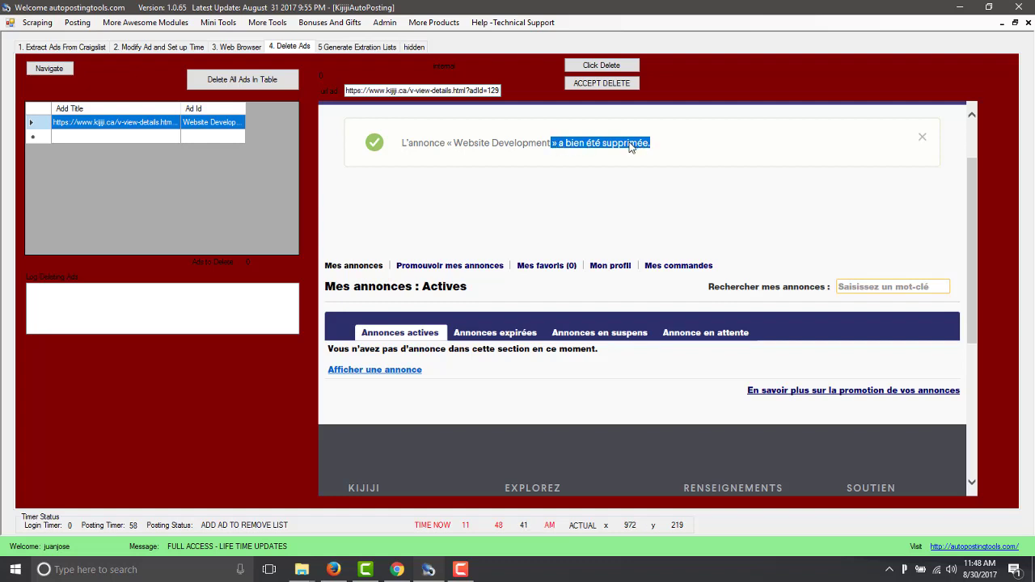
{"action": "left_click", "coordinate": [151, 48]}
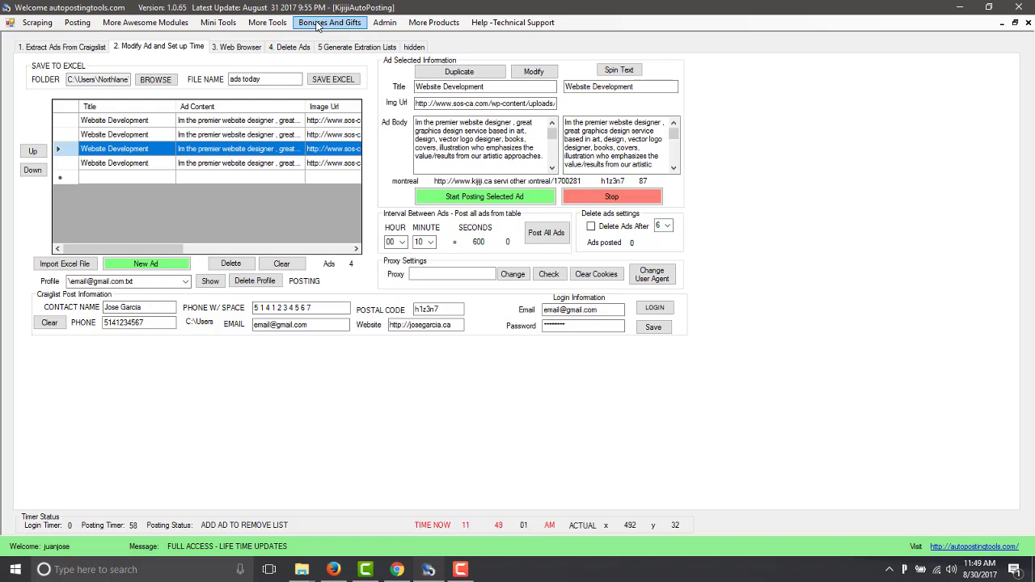
{"action": "left_click", "coordinate": [267, 22]}
{"action": "mouse_move", "coordinate": [223, 27]}
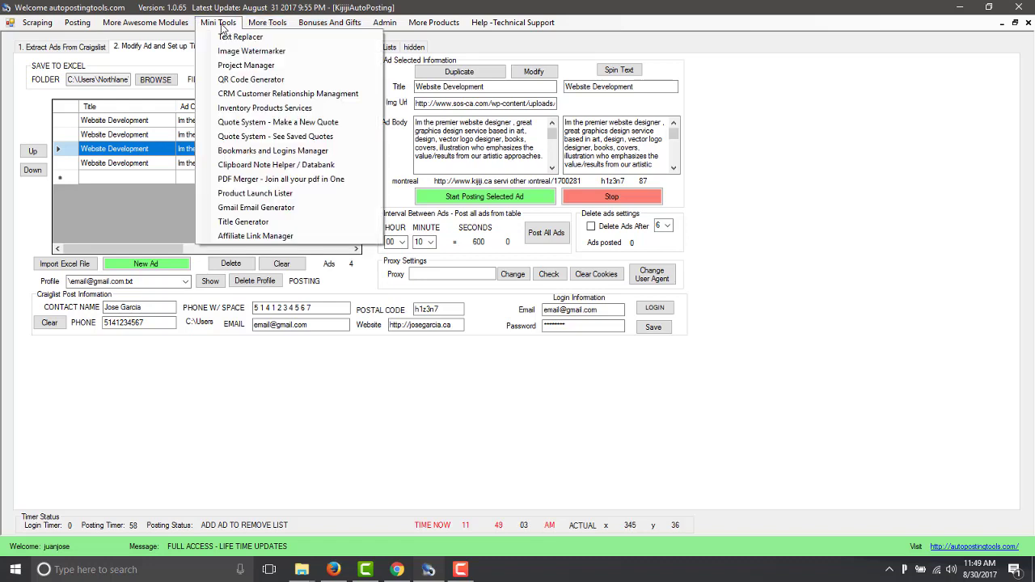
{"action": "mouse_move", "coordinate": [165, 26]}
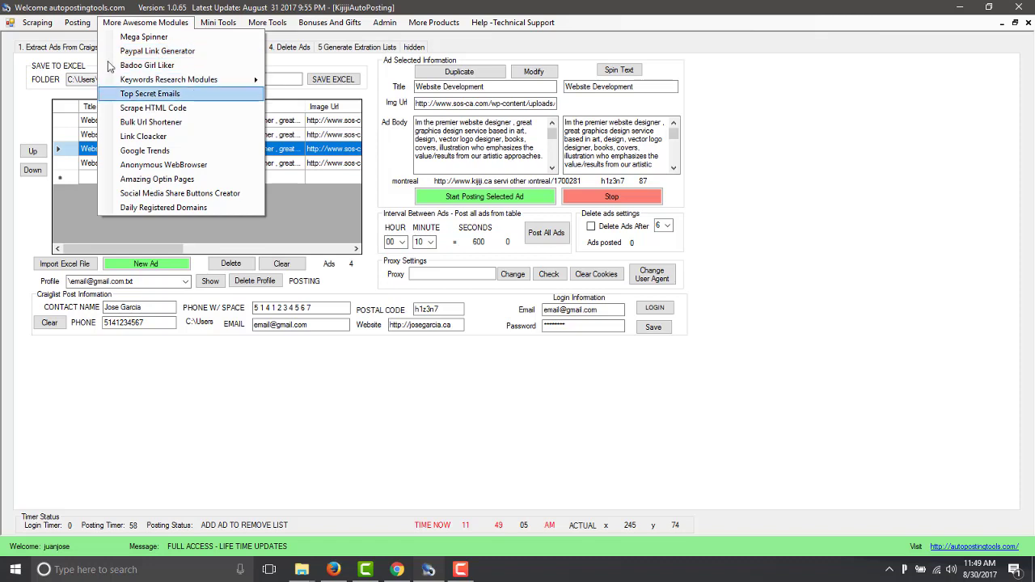
{"action": "mouse_move", "coordinate": [78, 26]}
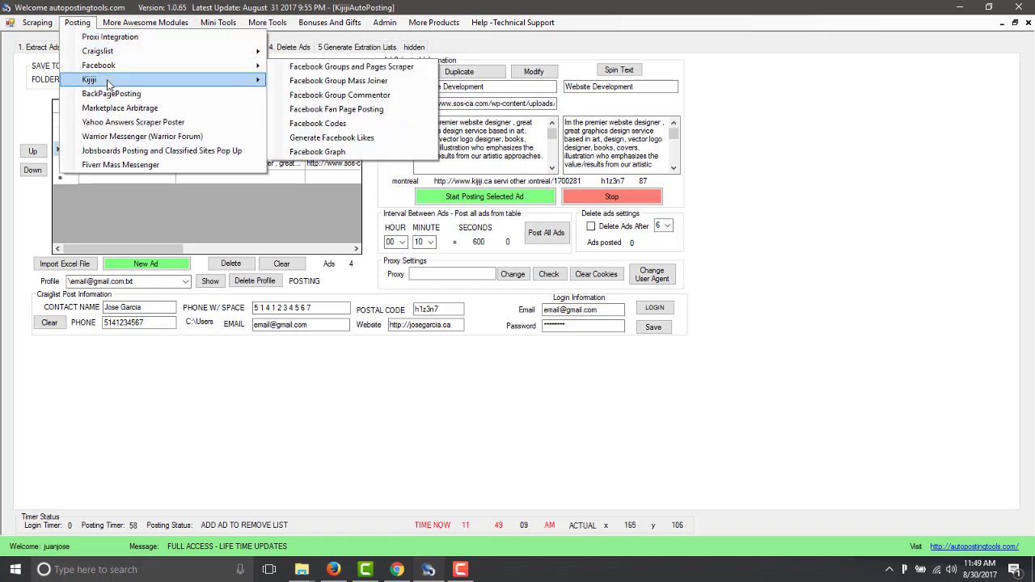
{"action": "mouse_move", "coordinate": [40, 26]}
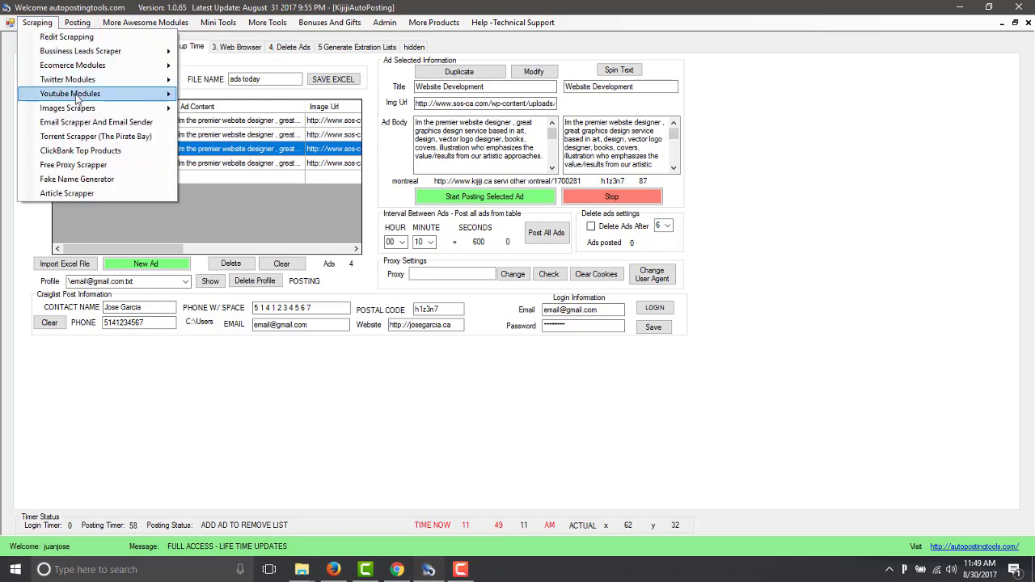
{"action": "mouse_move", "coordinate": [93, 64]}
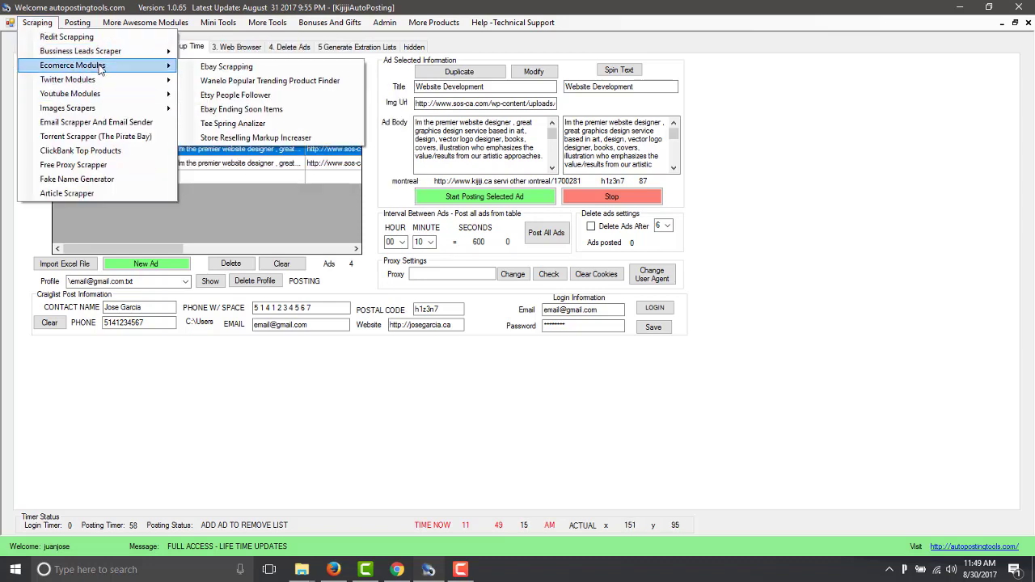
{"action": "left_click", "coordinate": [233, 206]}
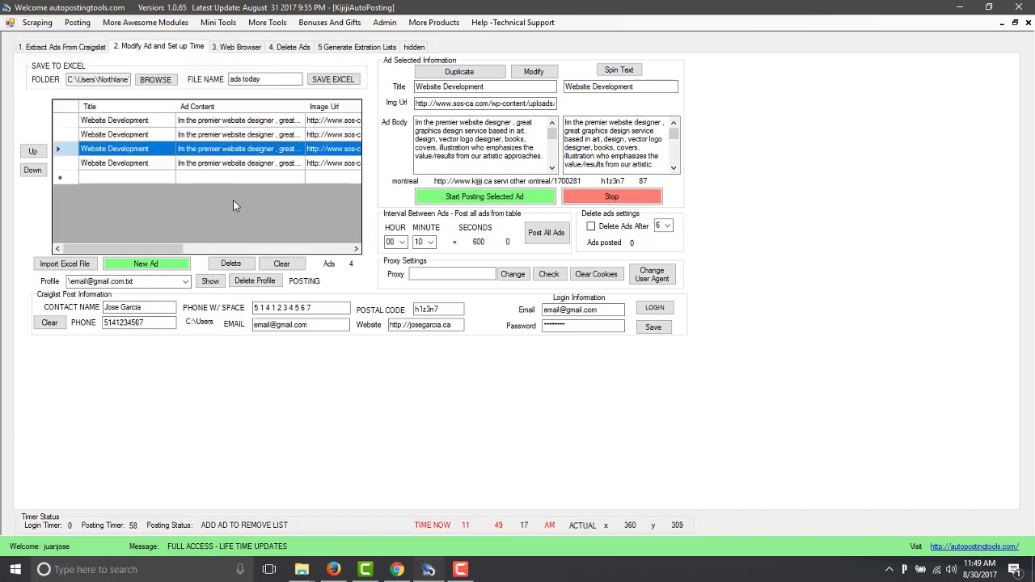